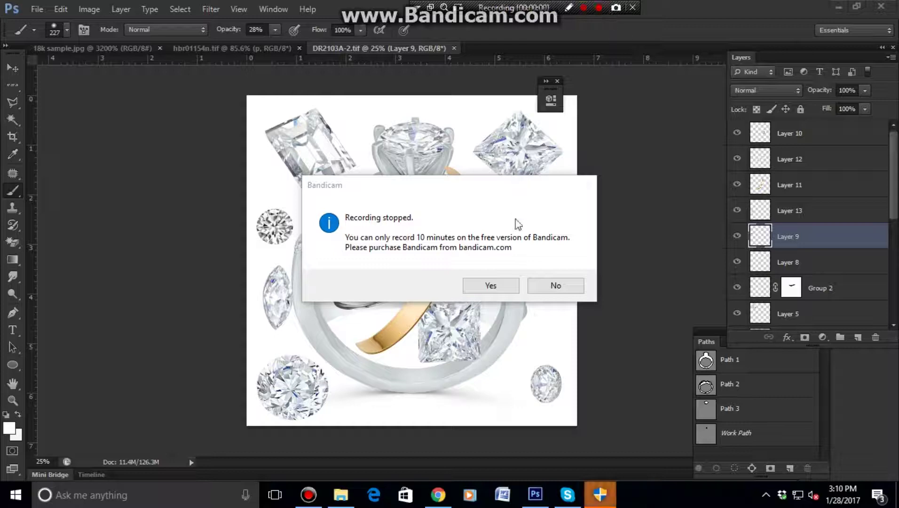
# Close the Bandicam dialogs, move SJO_0150 into the orginal folder, and open SJO_0152.JPG.
pyautogui.click(500, 290)
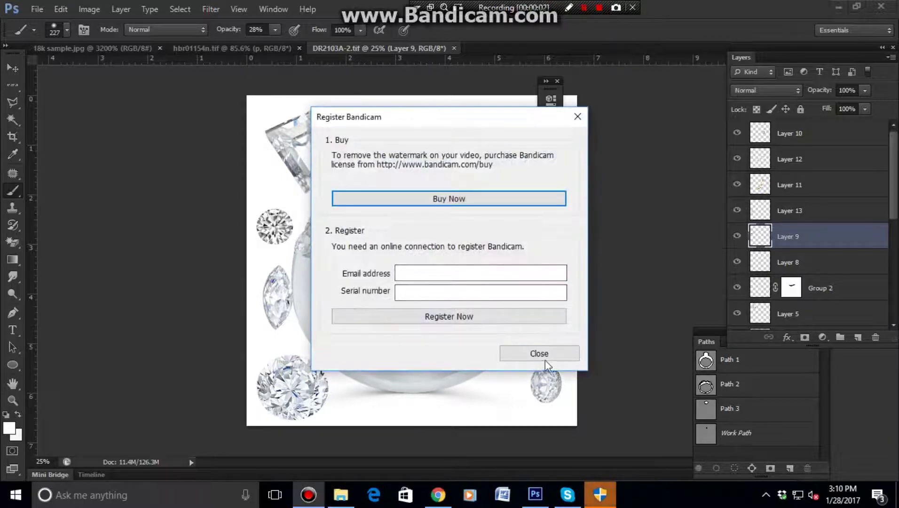
pyautogui.click(555, 360)
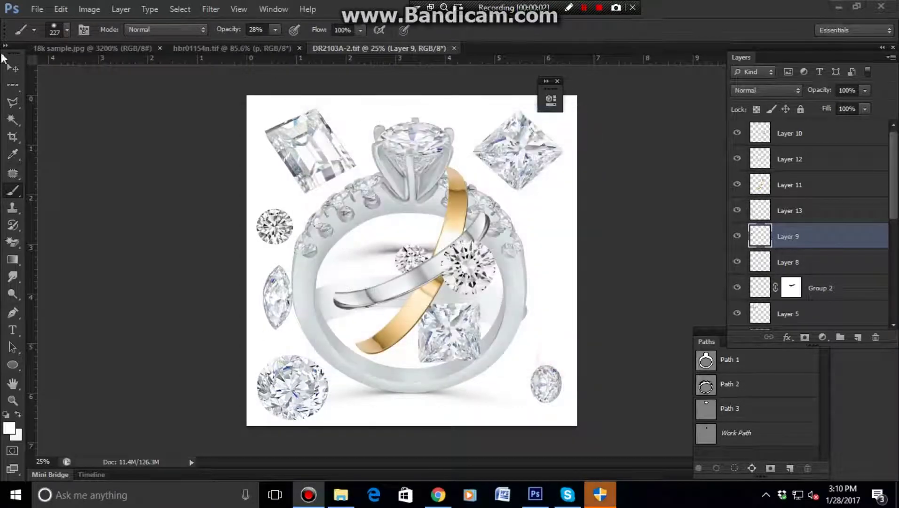
pyautogui.click(37, 9)
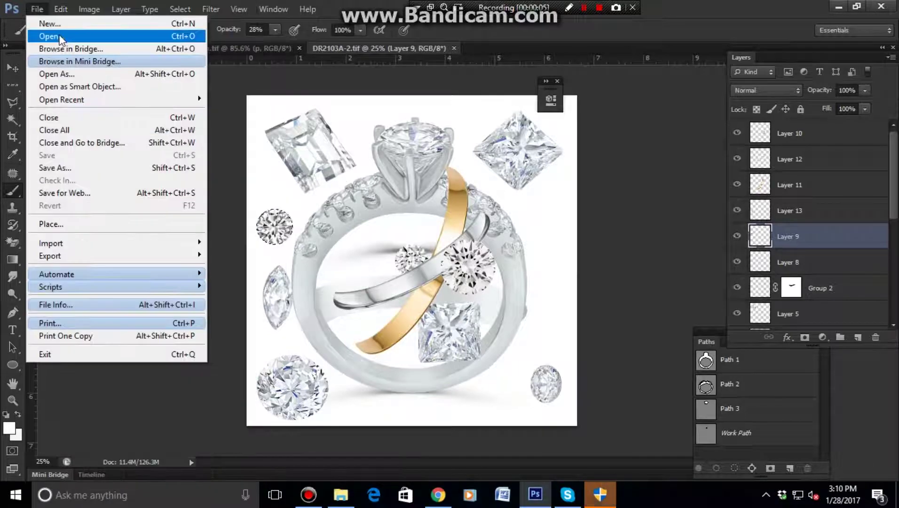
pyautogui.click(60, 37)
pyautogui.click(449, 151)
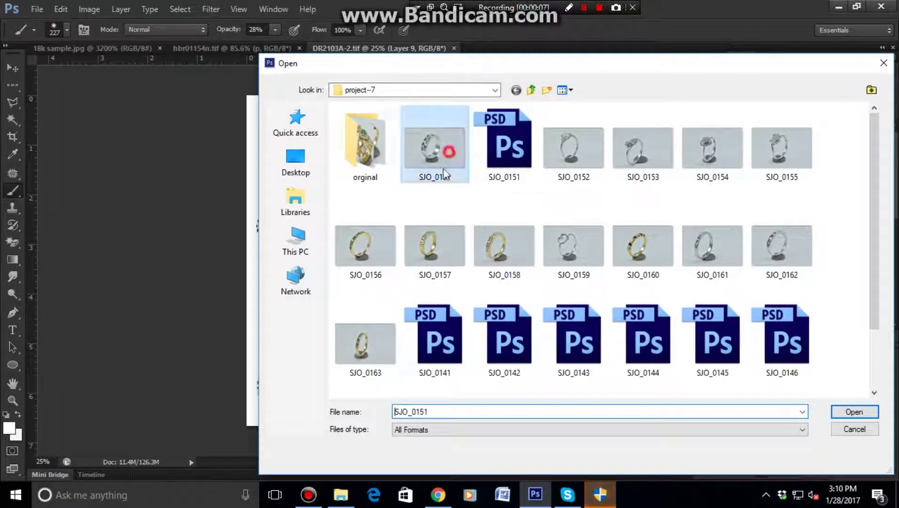
pyautogui.moveTo(445, 174); pyautogui.dragTo(365, 141)
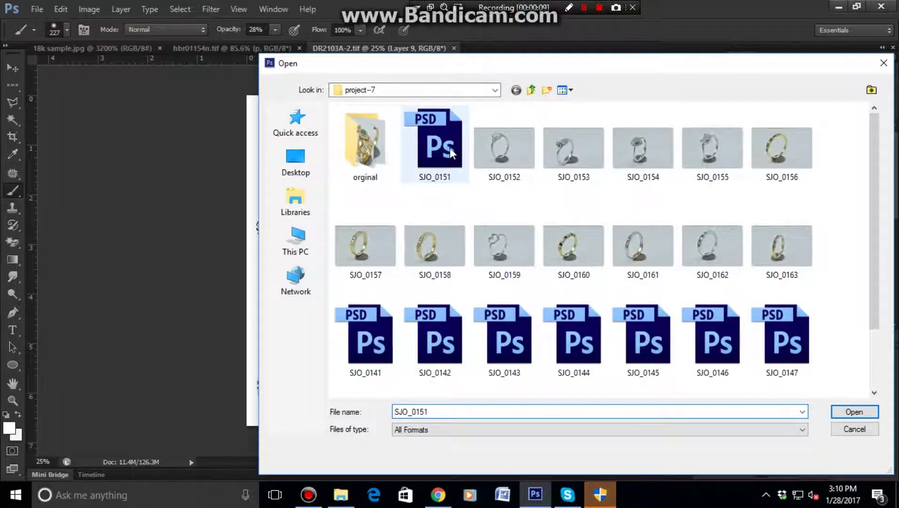
pyautogui.click(512, 151)
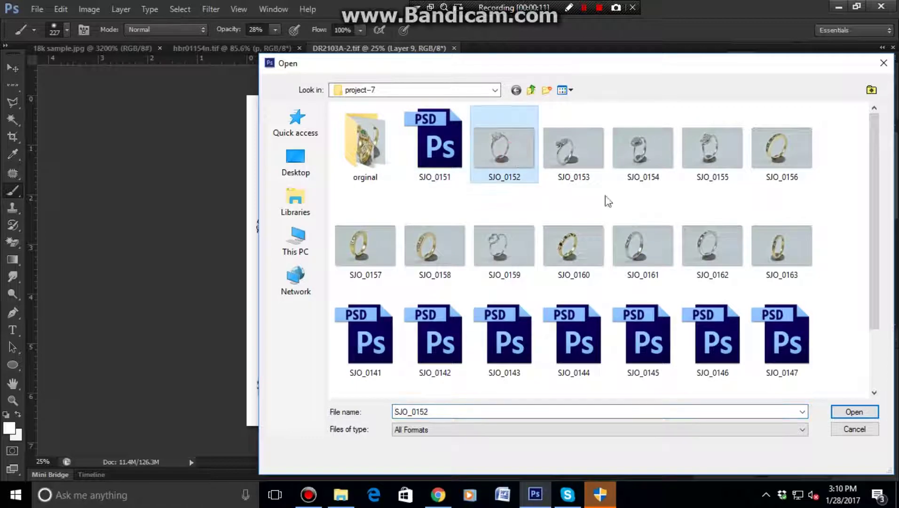
pyautogui.click(861, 412)
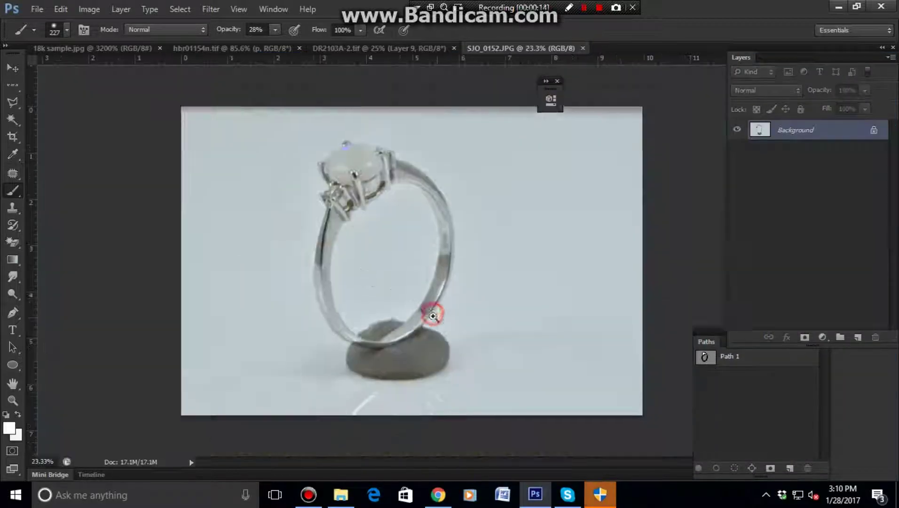
# Load Path 1 as a selection around the ring with a 0.6 px feather.
pyautogui.moveTo(433, 315); pyautogui.dragTo(454, 317)
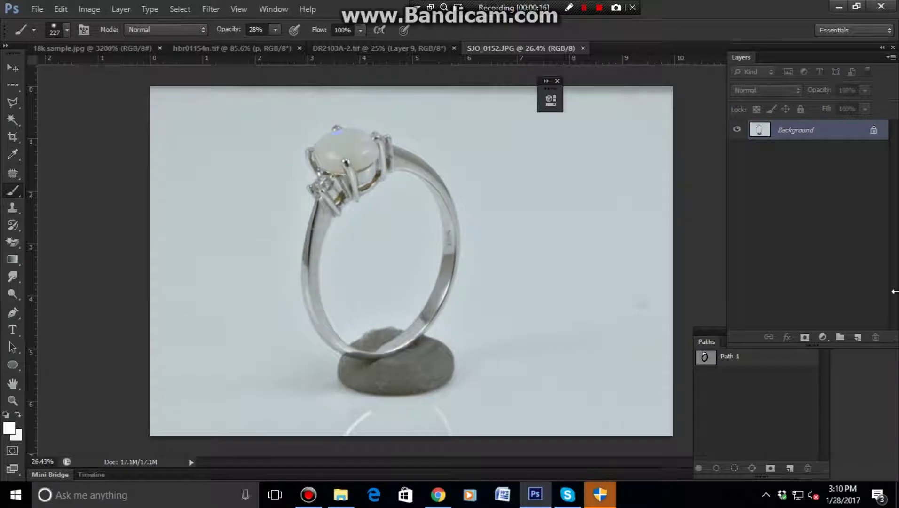
pyautogui.keyDown('ctrl'); pyautogui.click(706, 358); pyautogui.keyUp('ctrl')
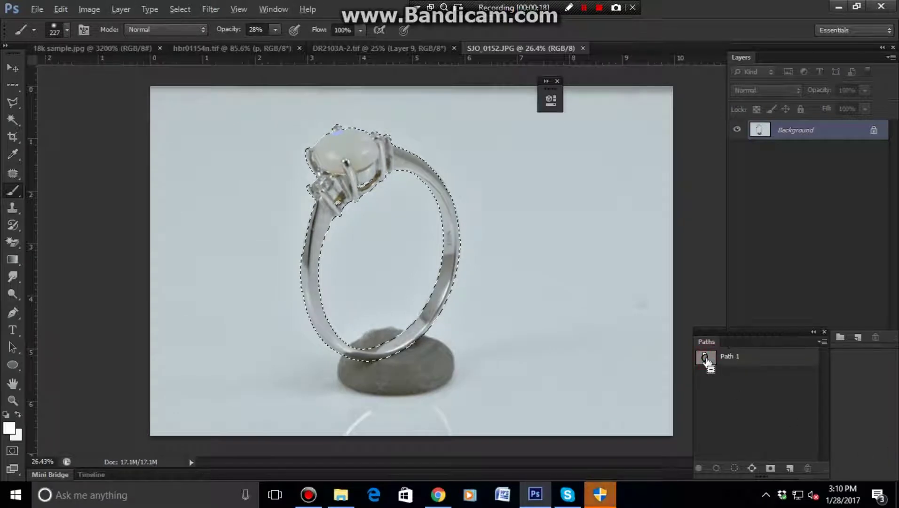
pyautogui.hotkey('shift', 'F6')
pyautogui.press('Return')
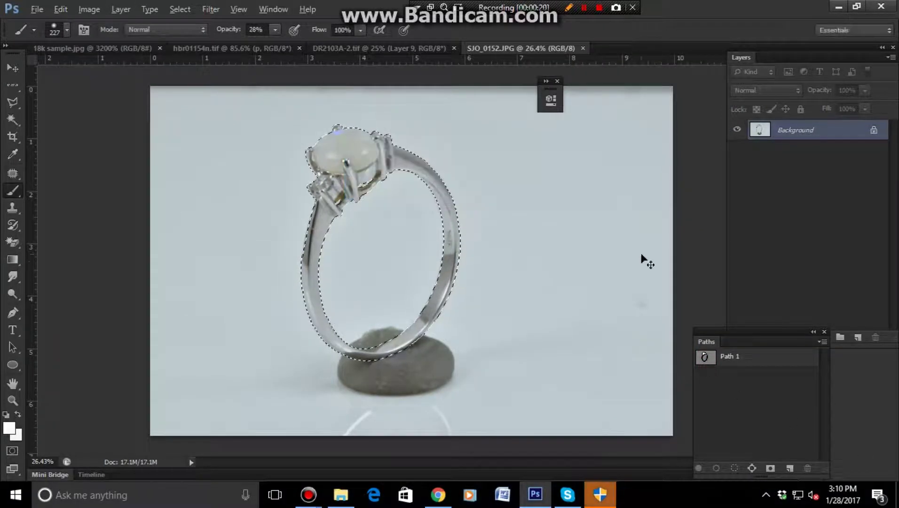
# Copy the ring onto new layers and fill Layer 1 with white.
pyautogui.hotkey('ctrl', 'j')
pyautogui.hotkey('ctrl', 'j')
pyautogui.hotkey('ctrl', 'j')
pyautogui.click(823, 176)
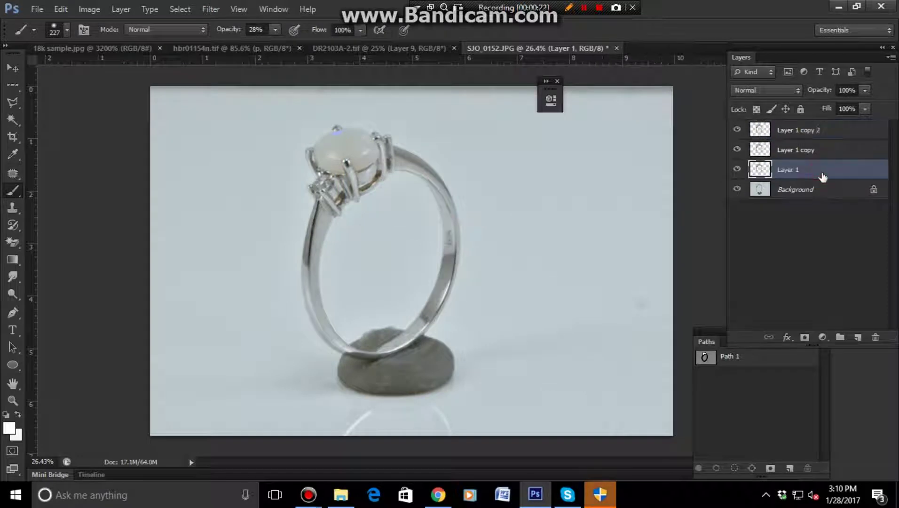
pyautogui.hotkey('ctrl', 'BackSpace')
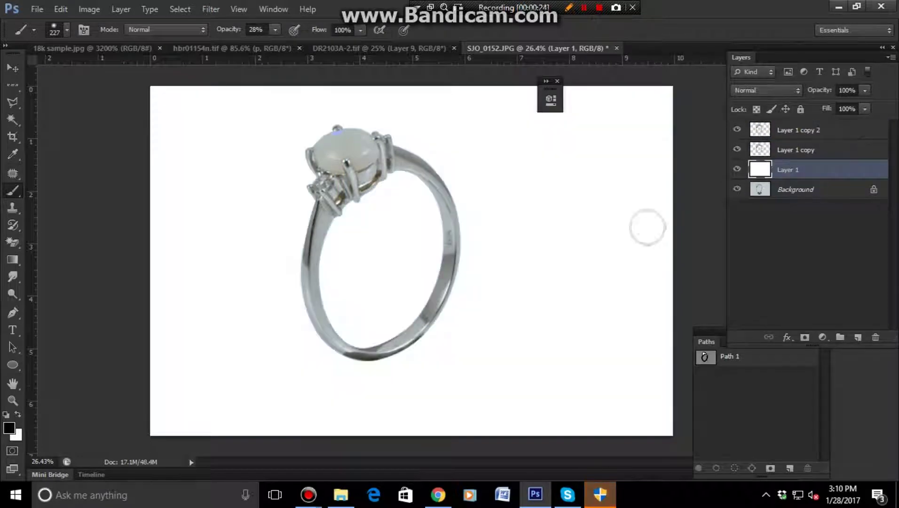
pyautogui.moveTo(516, 324)
pyautogui.mouseDown()
pyautogui.moveTo(480, 312)
pyautogui.moveTo(510, 307)
pyautogui.moveTo(474, 301)
pyautogui.moveTo(510, 311)
pyautogui.mouseUp()
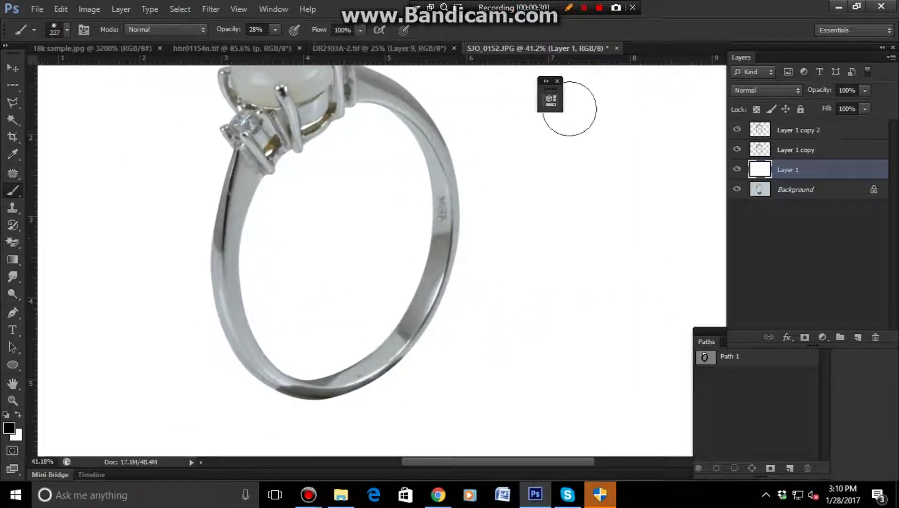
# Copy the ring band from path c in hbr01154n.tif and paste it into SJO_0152 as Layer 2.
pyautogui.click(788, 128)
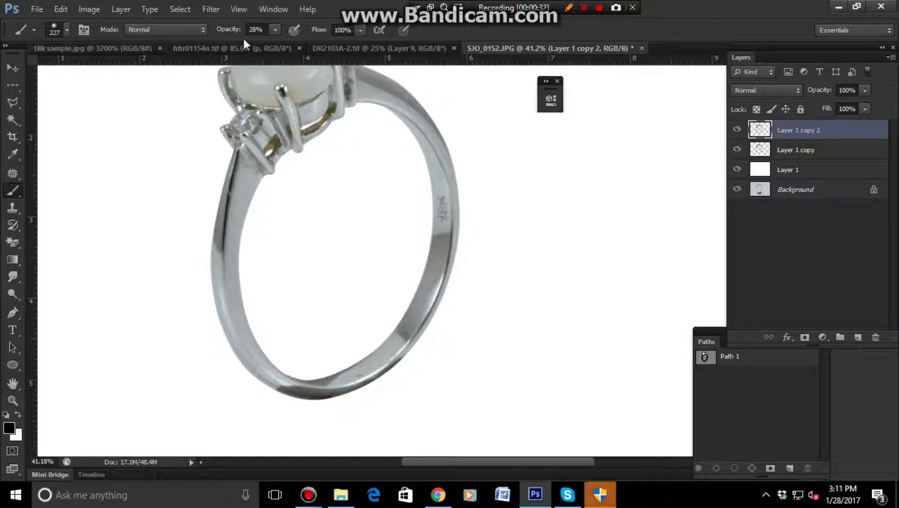
pyautogui.click(231, 48)
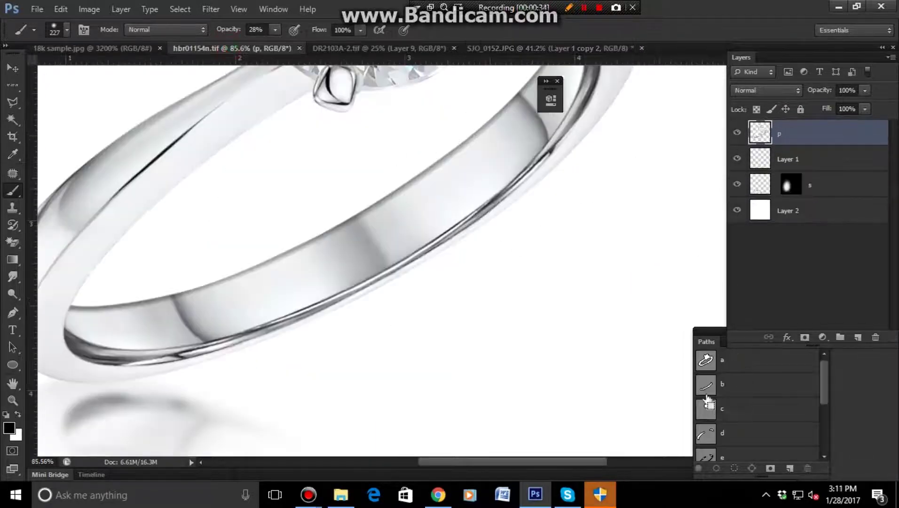
pyautogui.keyDown('ctrl'); pyautogui.click(708, 402); pyautogui.keyUp('ctrl')
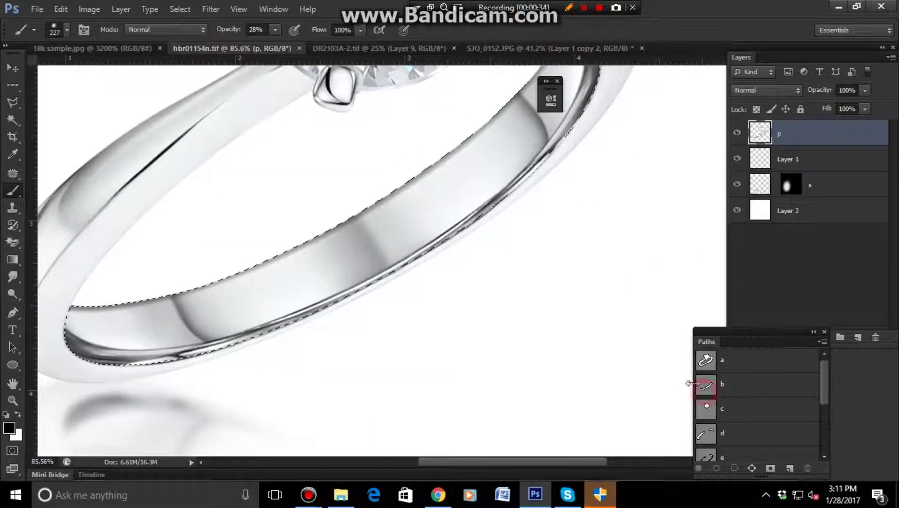
pyautogui.click(492, 49)
pyautogui.hotkey('ctrl', 'v')
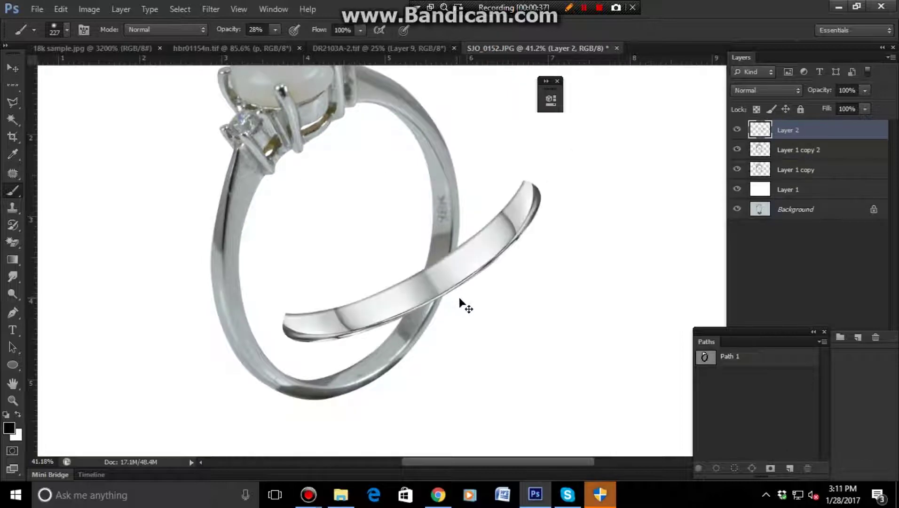
# Rotate the band about -38 degrees onto the ring and narrow it to roughly 90%.
pyautogui.hotkey('ctrl', 't')
pyautogui.moveTo(578, 275); pyautogui.dragTo(584, 250)
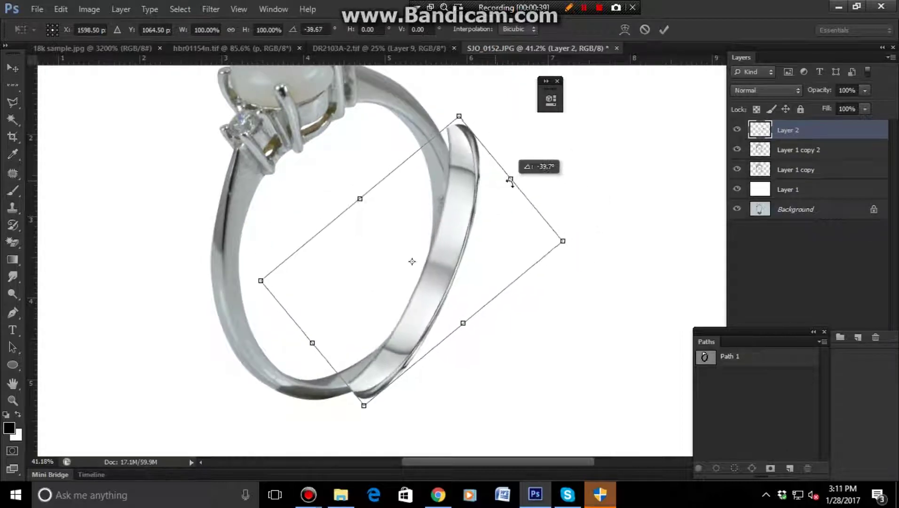
pyautogui.moveTo(456, 258); pyautogui.dragTo(455, 265)
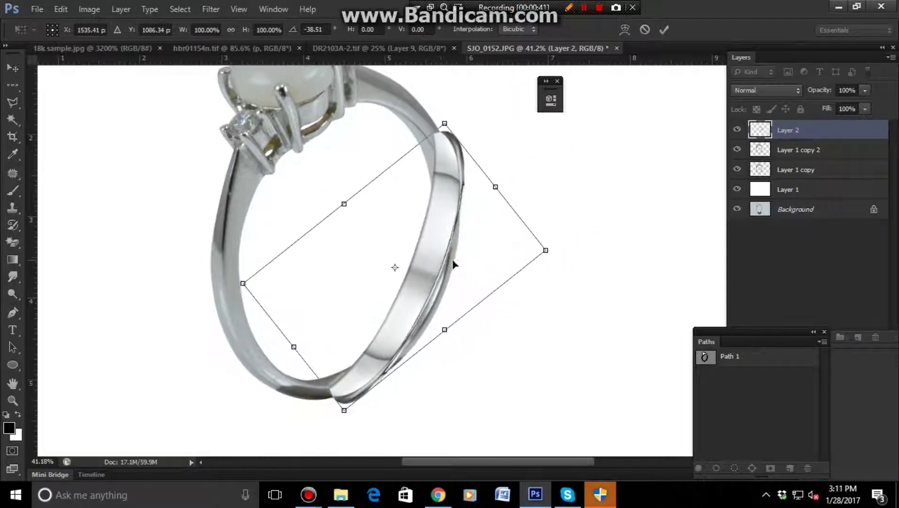
pyautogui.doubleClick(545, 251)
pyautogui.hotkey('ctrl', 't')
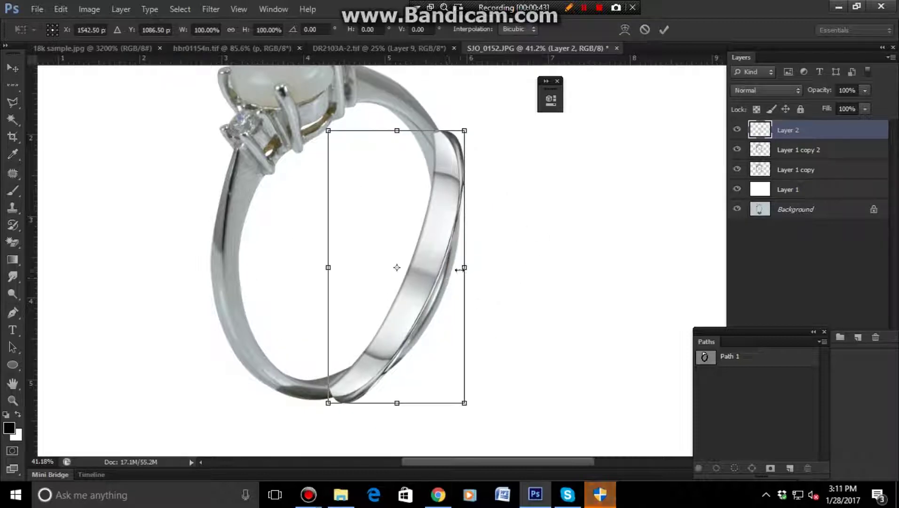
pyautogui.moveTo(464, 133); pyautogui.dragTo(442, 127)
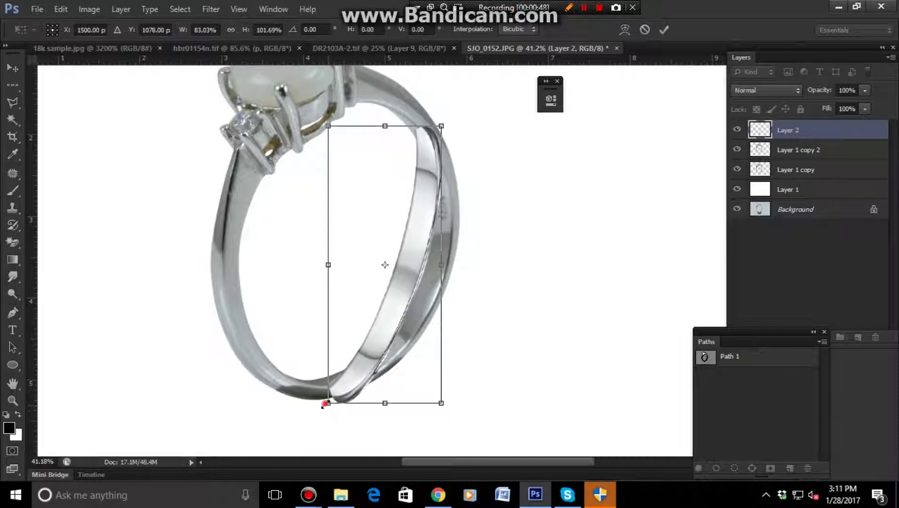
pyautogui.moveTo(324, 404); pyautogui.dragTo(319, 399)
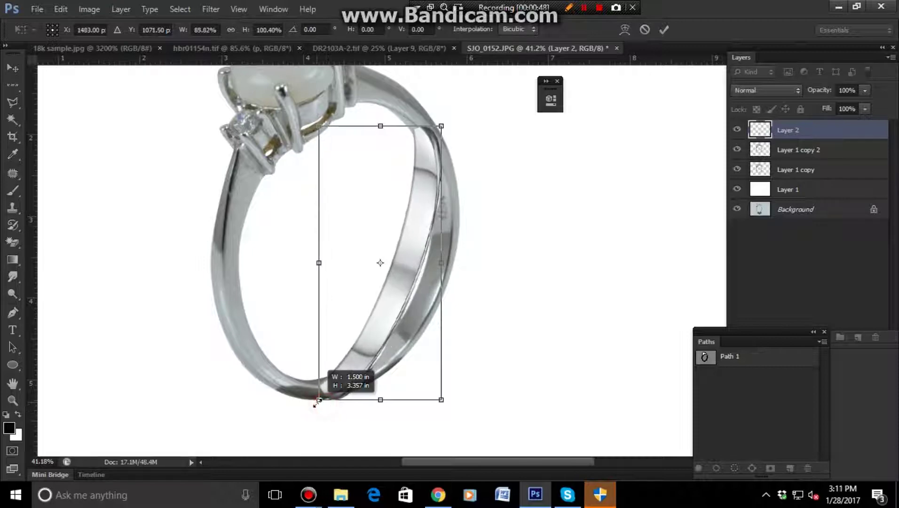
# Warp Layer 2's band, bending its edges and lower corners around the ring's shank.
pyautogui.rightClick(393, 274)
pyautogui.click(458, 156)
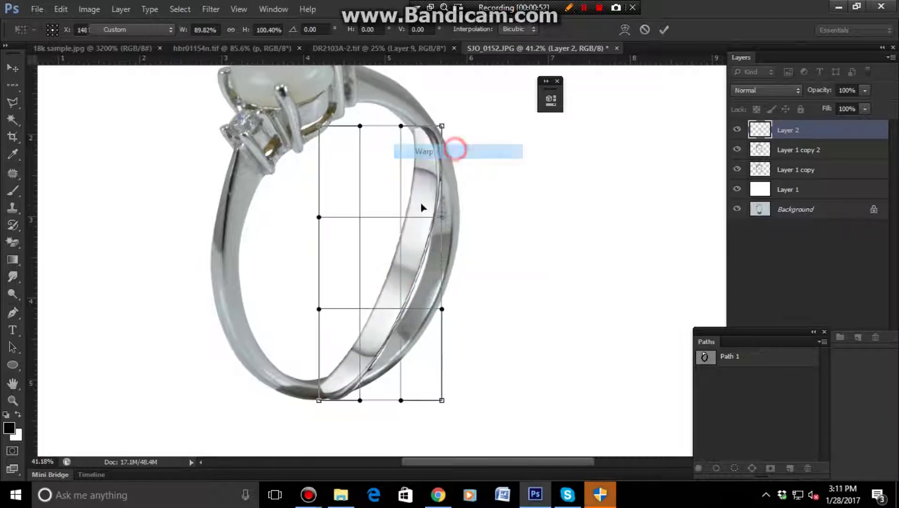
pyautogui.moveTo(389, 250); pyautogui.dragTo(409, 270)
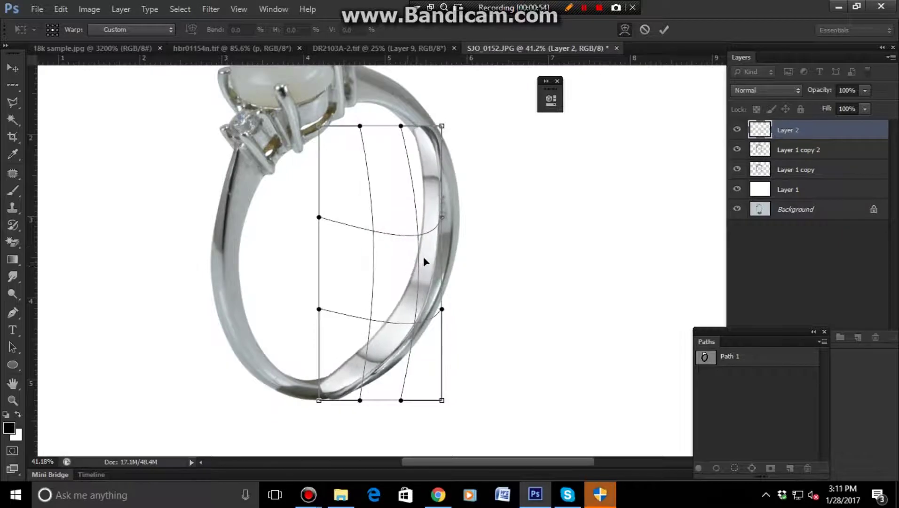
pyautogui.moveTo(442, 223); pyautogui.dragTo(477, 253)
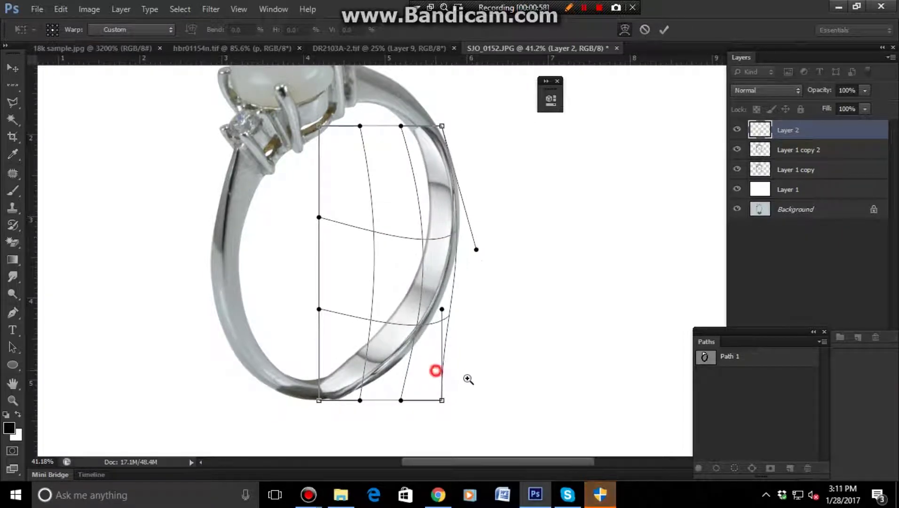
pyautogui.moveTo(436, 370); pyautogui.dragTo(468, 379)
pyautogui.moveTo(367, 425); pyautogui.dragTo(438, 368)
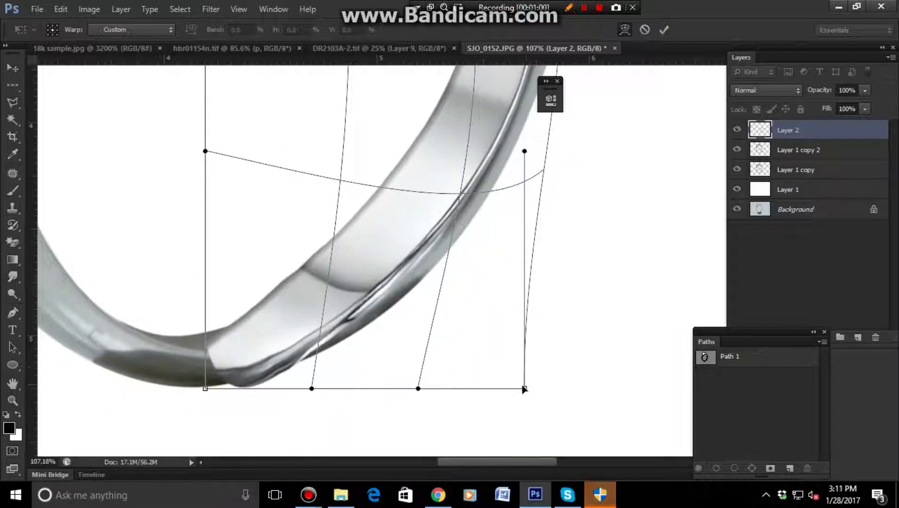
pyautogui.moveTo(524, 389); pyautogui.dragTo(509, 386)
pyautogui.moveTo(363, 252); pyautogui.dragTo(367, 256)
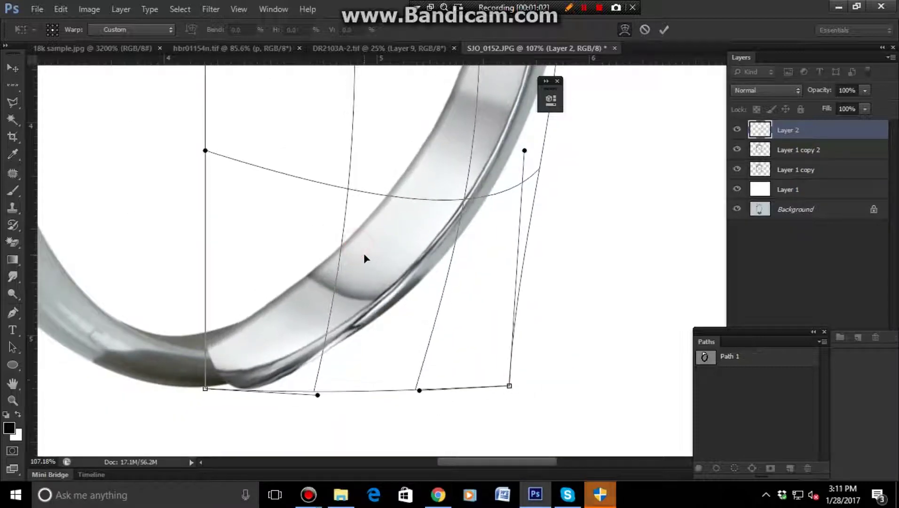
pyautogui.moveTo(205, 389); pyautogui.dragTo(190, 364)
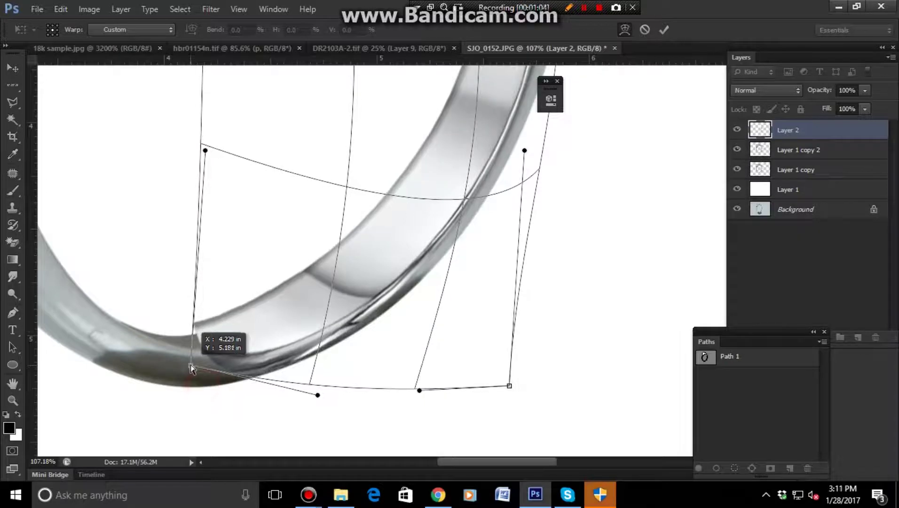
pyautogui.moveTo(205, 152)
pyautogui.mouseDown()
pyautogui.moveTo(38, 235)
pyautogui.moveTo(81, 244)
pyautogui.mouseUp()
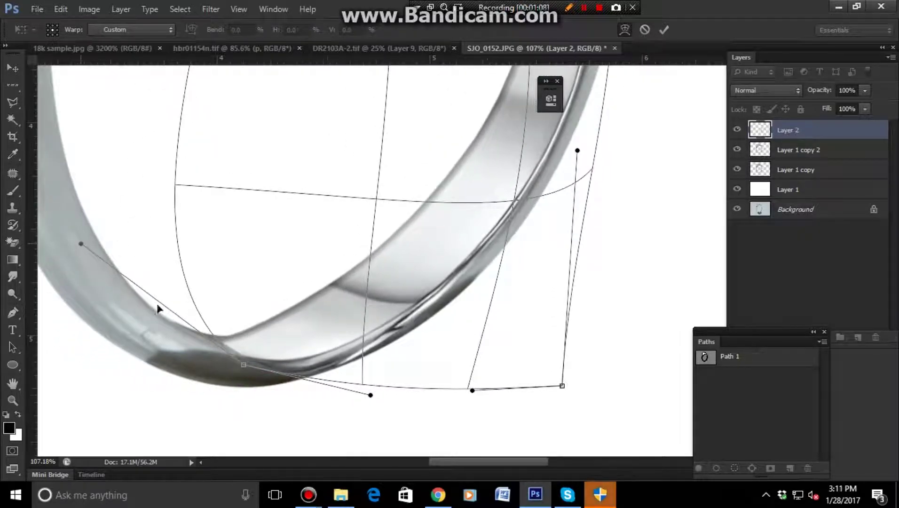
pyautogui.moveTo(369, 397); pyautogui.dragTo(374, 388)
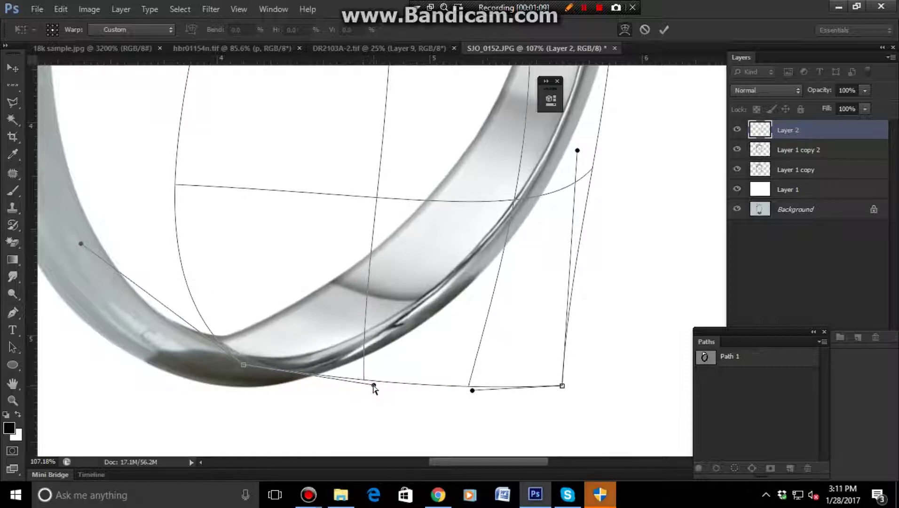
# Refine the lower warp points so the band's bottom follows the ring.
pyautogui.scroll(-4, 373, 388)
pyautogui.moveTo(466, 370)
pyautogui.mouseDown()
pyautogui.moveTo(482, 320)
pyautogui.moveTo(445, 297)
pyautogui.mouseUp()
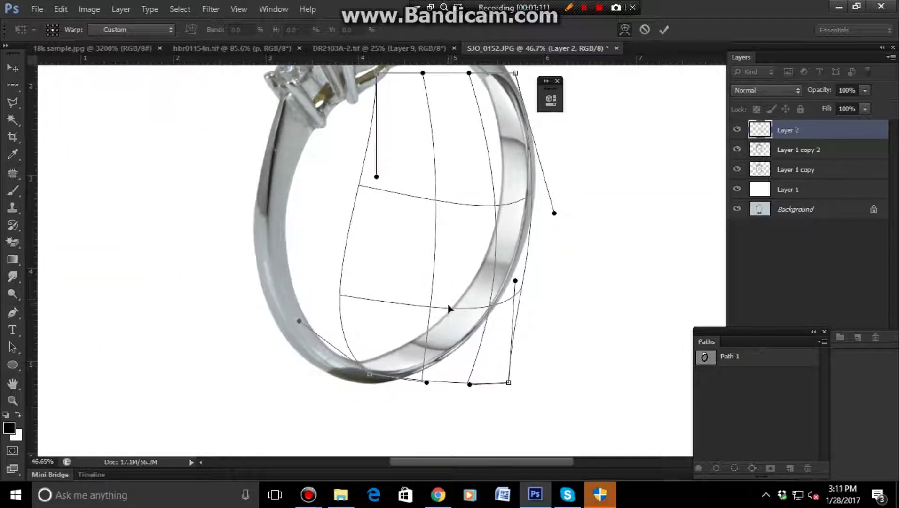
pyautogui.moveTo(509, 382); pyautogui.dragTo(491, 352)
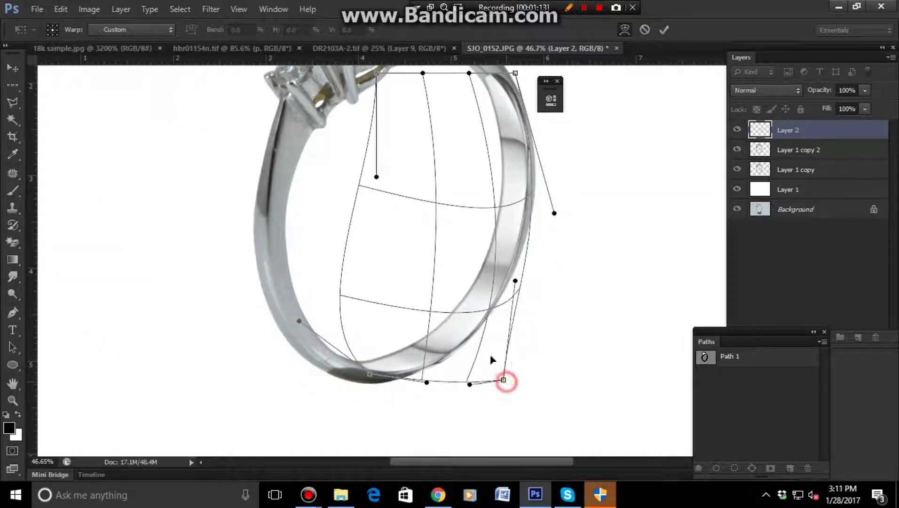
pyautogui.moveTo(427, 383); pyautogui.dragTo(420, 382)
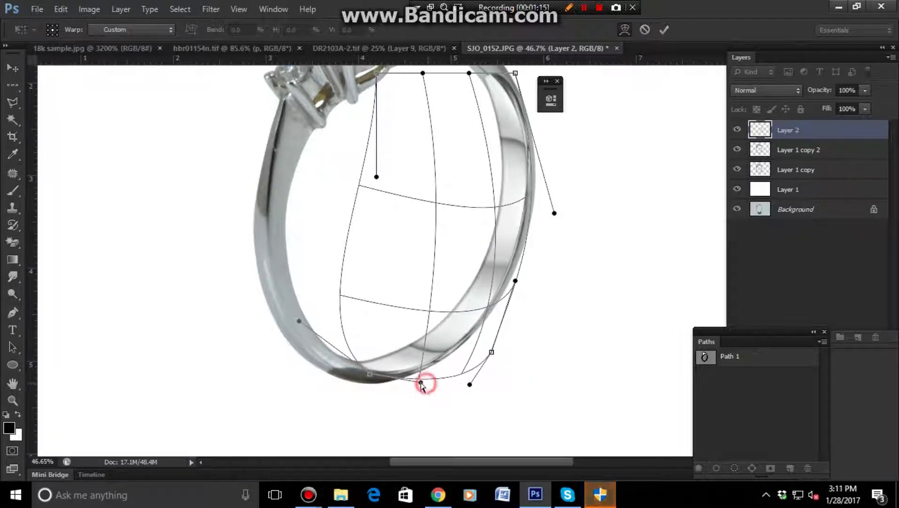
pyautogui.moveTo(403, 302); pyautogui.dragTo(401, 308)
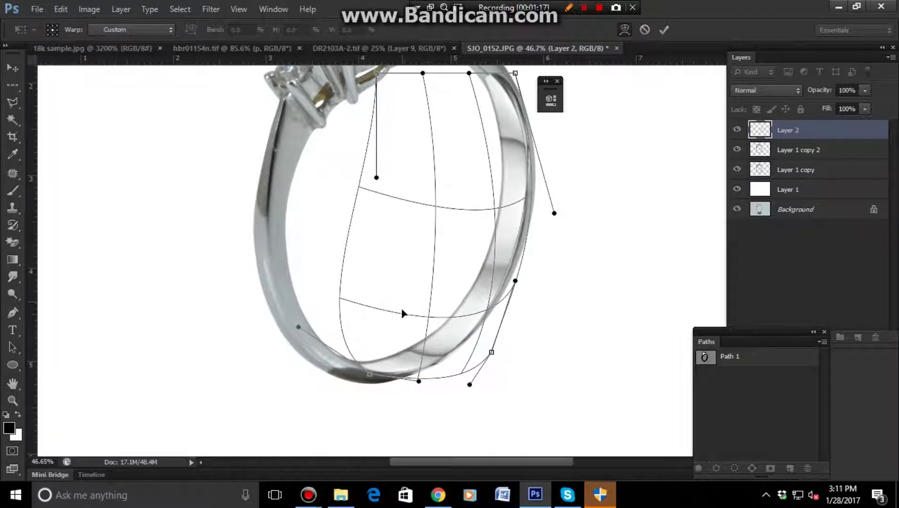
pyautogui.moveTo(471, 246); pyautogui.dragTo(473, 239)
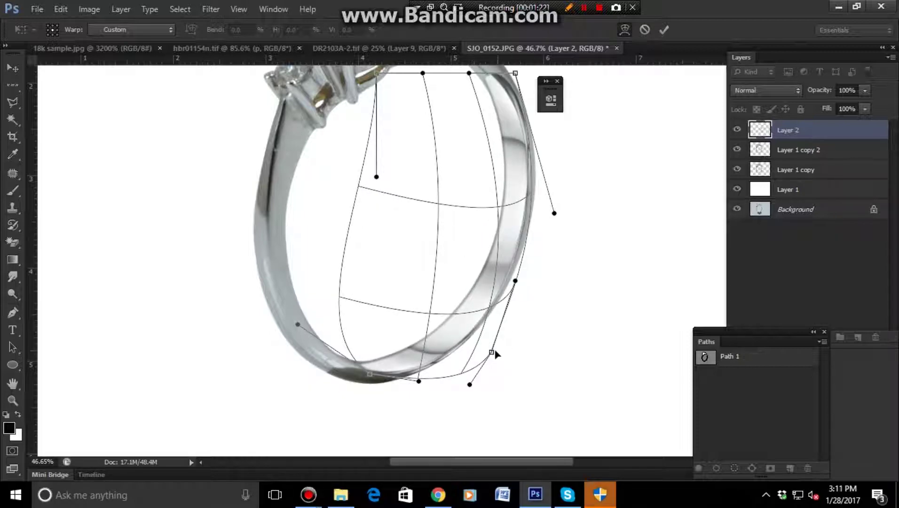
pyautogui.moveTo(491, 352); pyautogui.dragTo(478, 348)
# Tuck the top-right warp corner in and adjust the band's top curve and right side.
pyautogui.scroll(2, 484, 278)
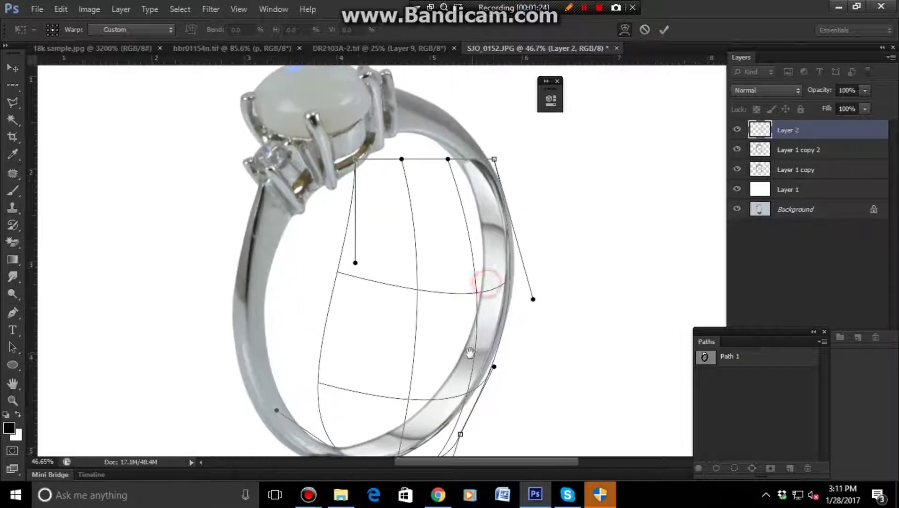
pyautogui.moveTo(496, 149); pyautogui.dragTo(430, 133)
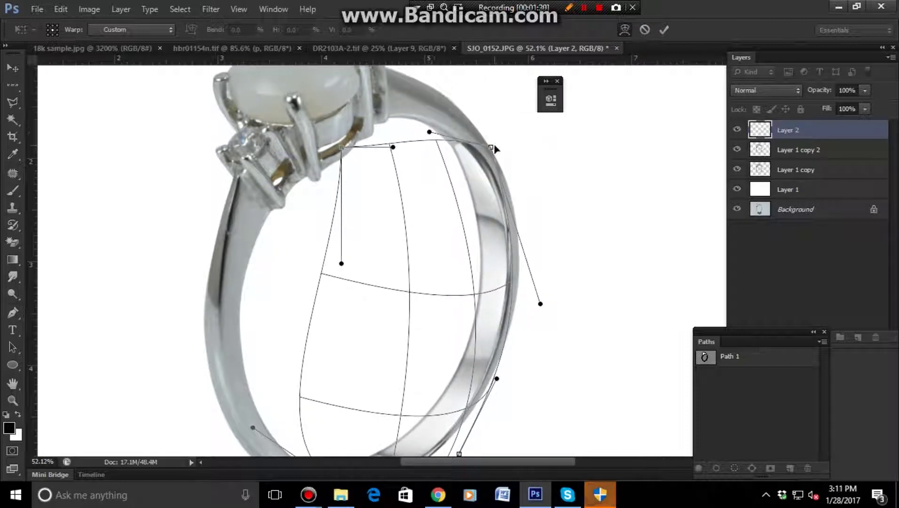
pyautogui.moveTo(489, 148); pyautogui.dragTo(485, 145)
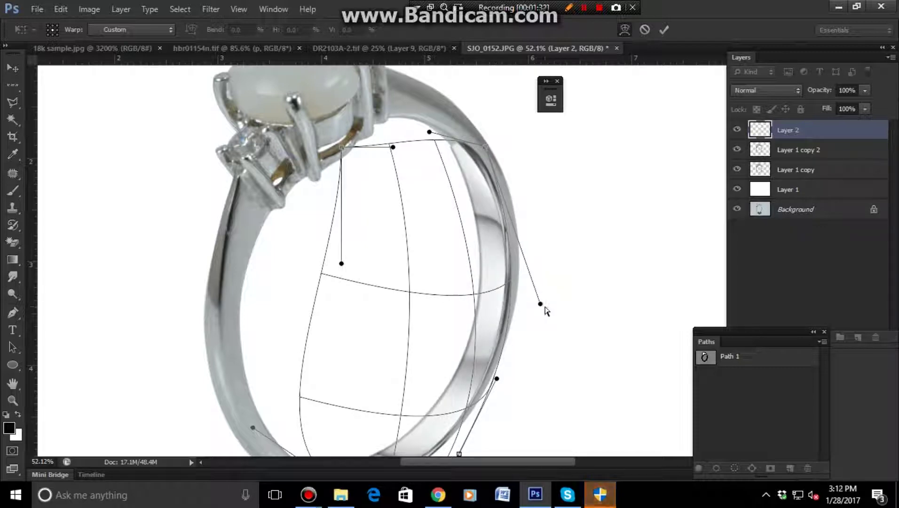
pyautogui.moveTo(540, 304); pyautogui.dragTo(542, 307)
pyautogui.scroll(-1, 531, 348)
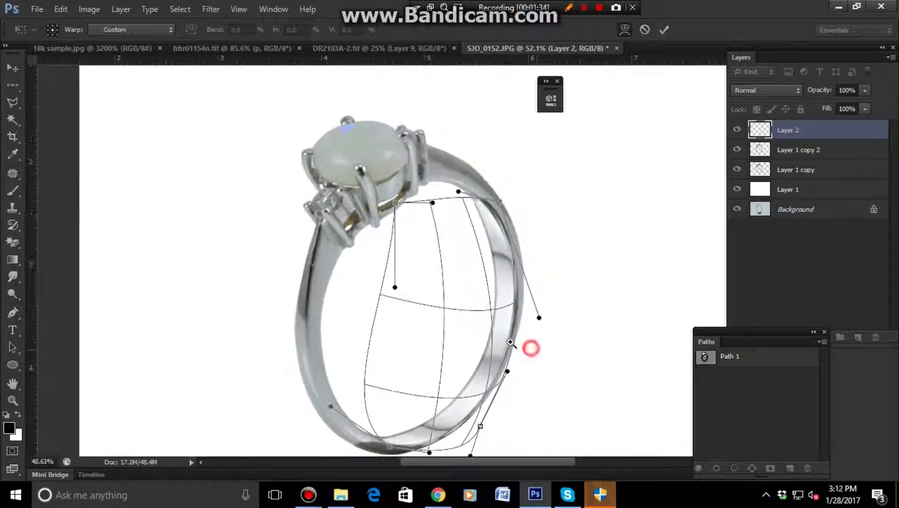
pyautogui.scroll(1, 511, 342)
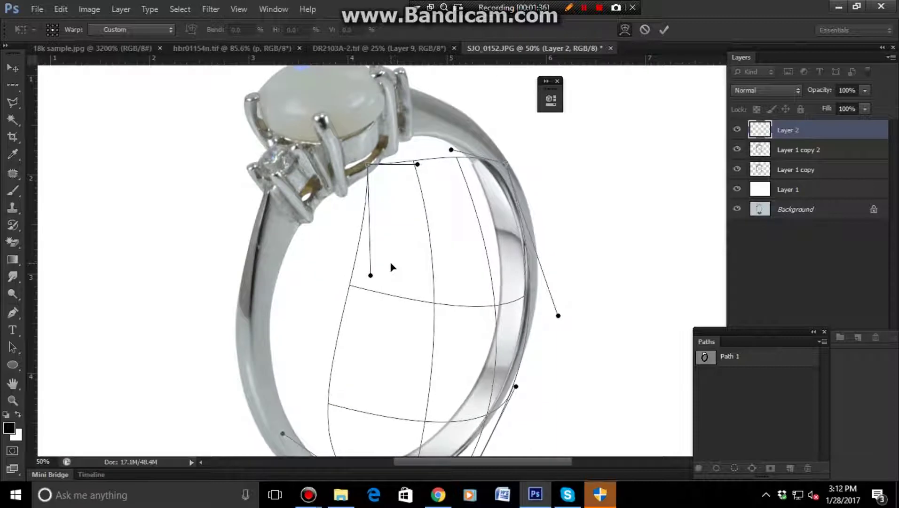
pyautogui.moveTo(439, 233); pyautogui.dragTo(437, 234)
pyautogui.moveTo(490, 193); pyautogui.dragTo(490, 188)
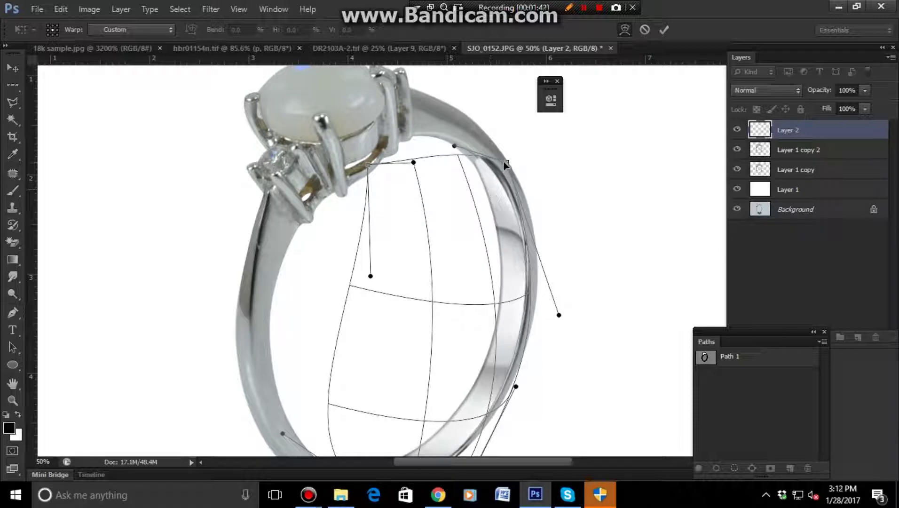
pyautogui.moveTo(504, 162); pyautogui.dragTo(452, 141)
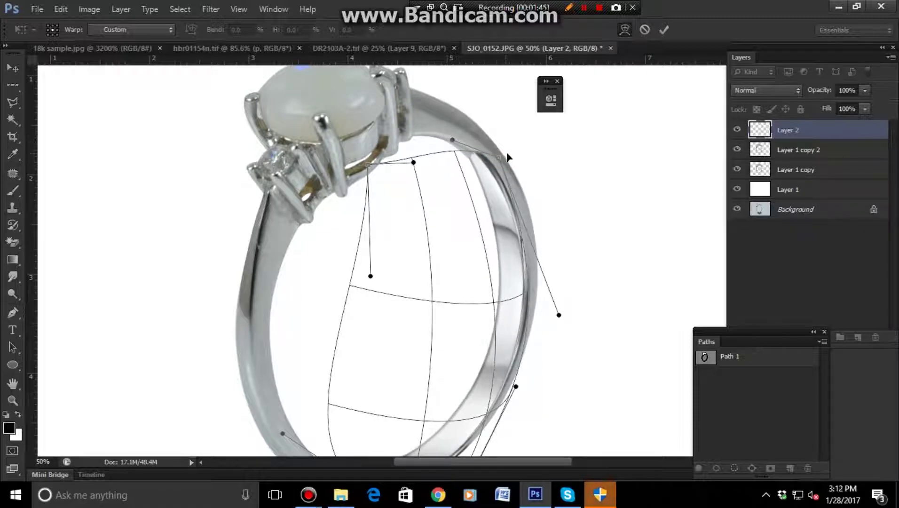
pyautogui.moveTo(501, 160); pyautogui.dragTo(496, 162)
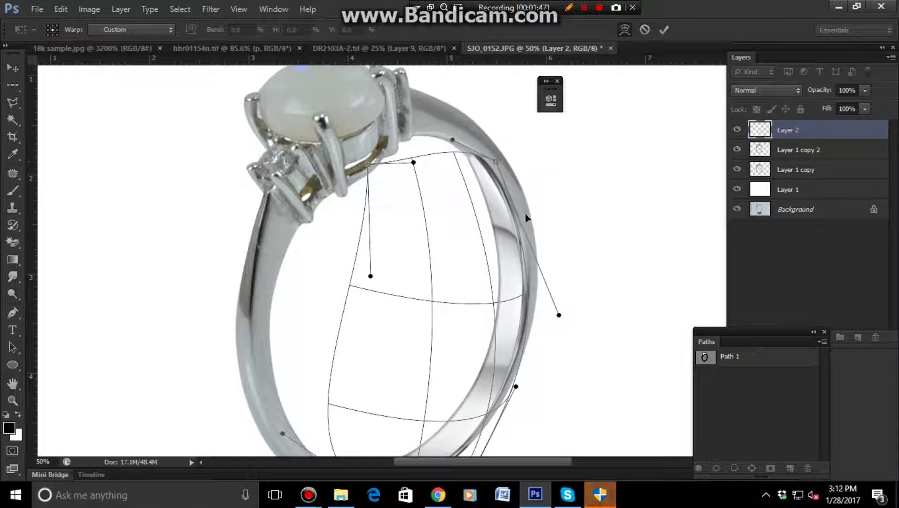
pyautogui.moveTo(559, 315); pyautogui.dragTo(564, 289)
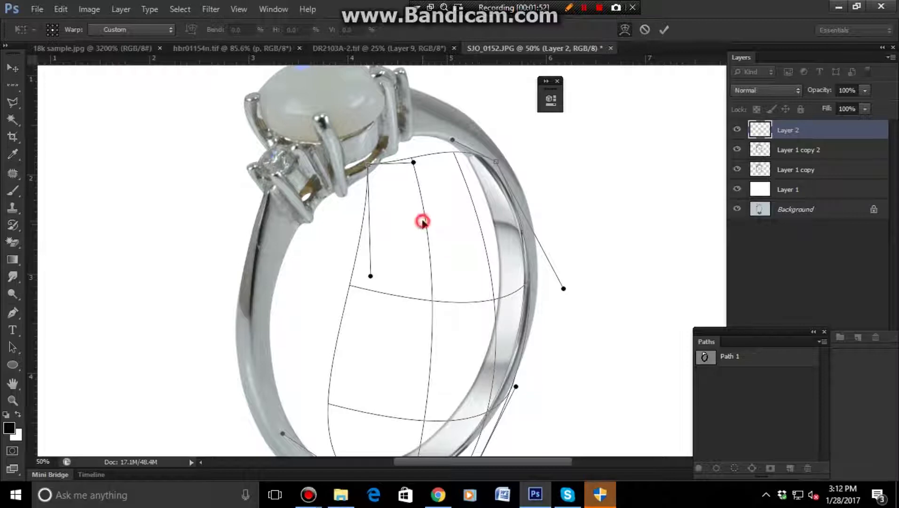
pyautogui.moveTo(422, 222); pyautogui.dragTo(423, 218)
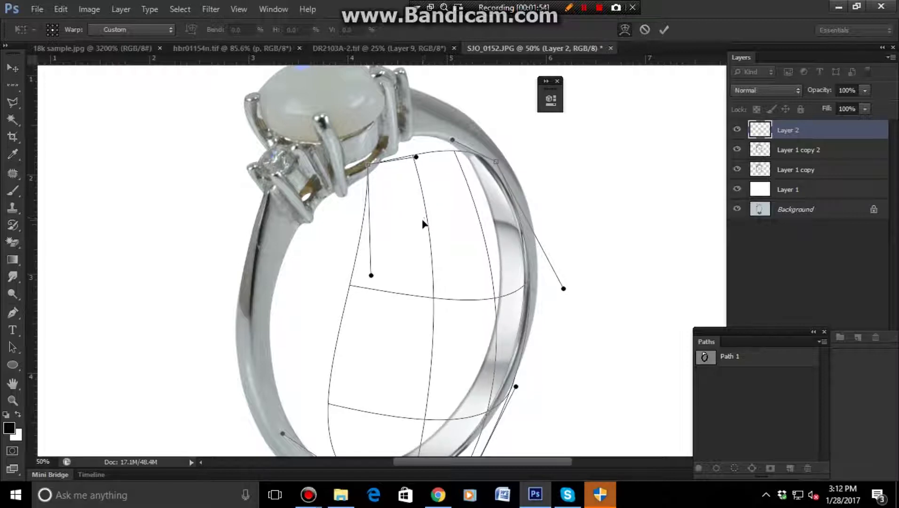
# Commit the warp and switch to the Brush tool, zooming to inspect the band.
pyautogui.press('Return')
pyautogui.press('b')
pyautogui.scroll(-3, 557, 201)
pyautogui.scroll(3, 480, 332)
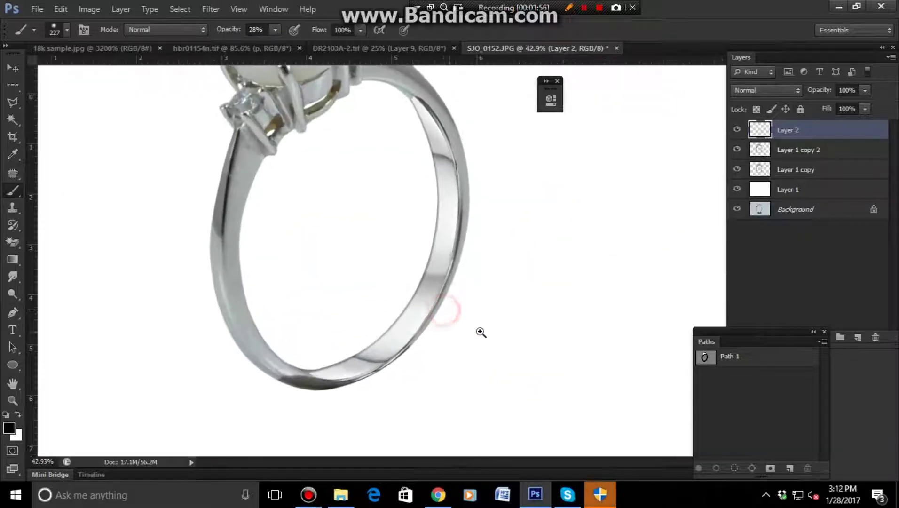
pyautogui.scroll(2, 451, 292)
pyautogui.scroll(3, 496, 283)
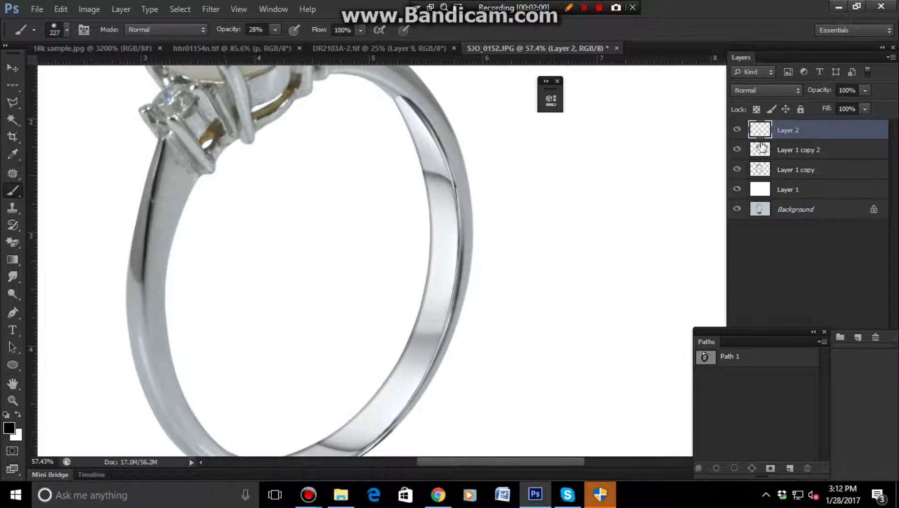
pyautogui.scroll(-3, 512, 232)
pyautogui.scroll(3, 542, 257)
pyautogui.scroll(-1, 472, 246)
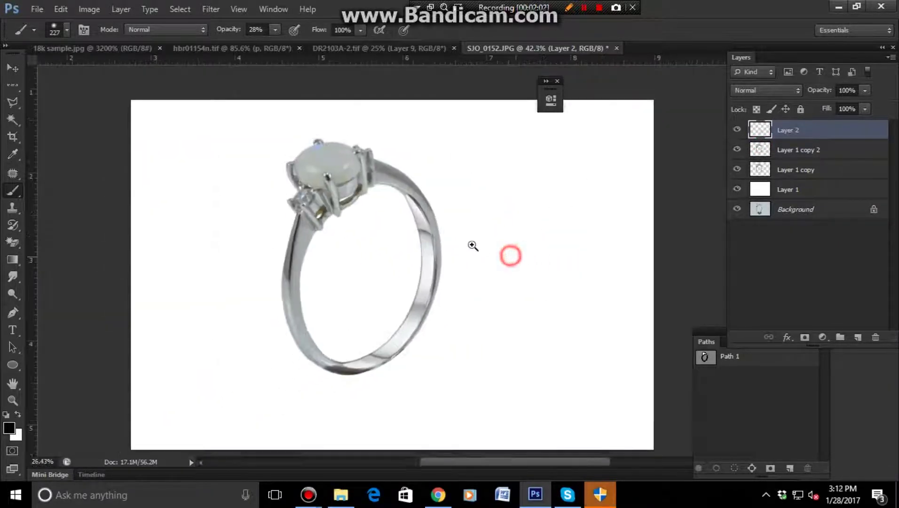
pyautogui.scroll(3, 514, 266)
pyautogui.scroll(-2, 488, 267)
pyautogui.scroll(1, 515, 274)
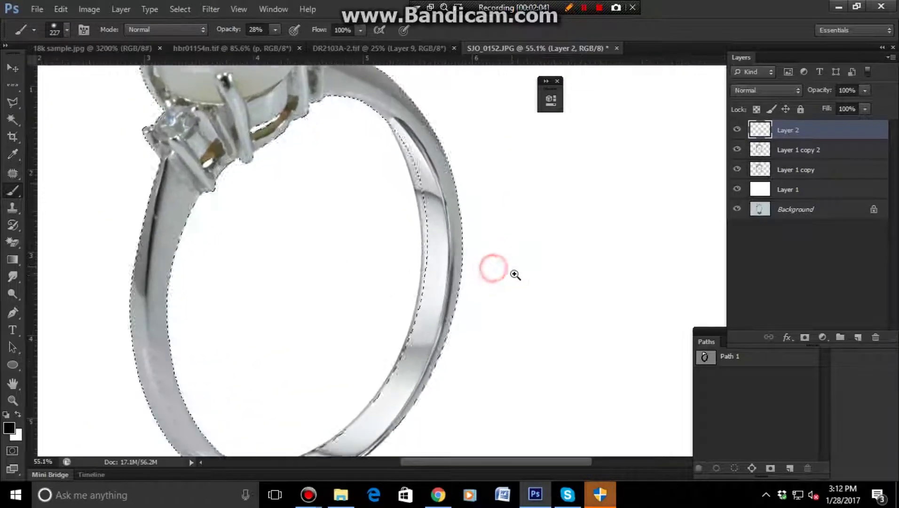
pyautogui.scroll(-2, 513, 271)
pyautogui.scroll(2, 517, 275)
# Start a new transform of Layer 2, trying Distort before settling on Warp.
pyautogui.hotkey('ctrl', 't')
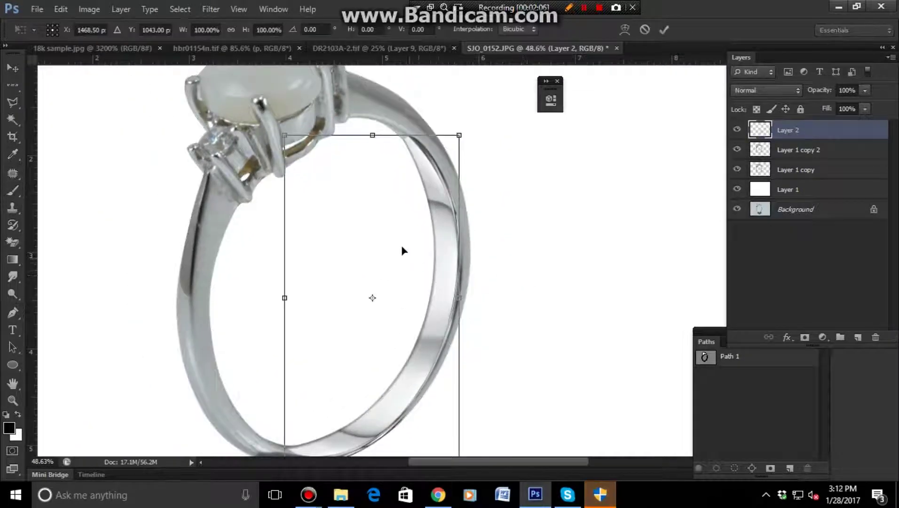
pyautogui.rightClick(392, 241)
pyautogui.click(459, 315)
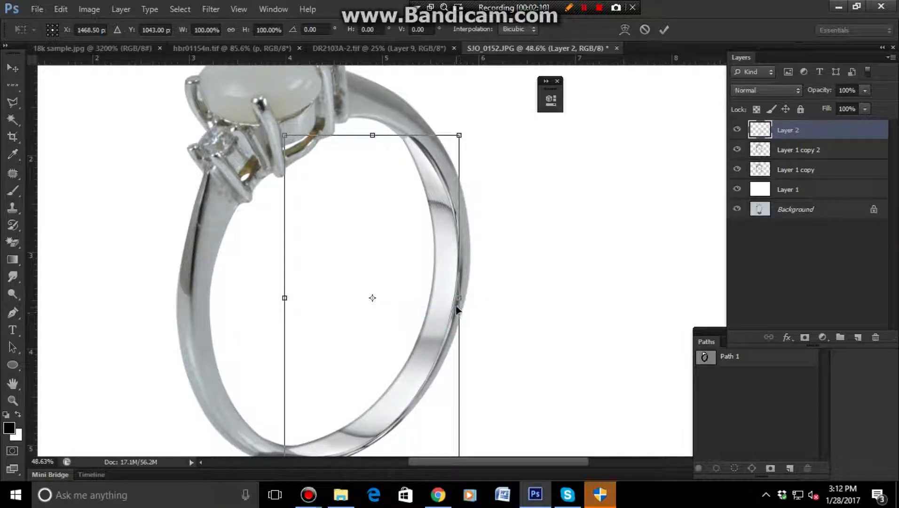
pyautogui.rightClick(428, 290)
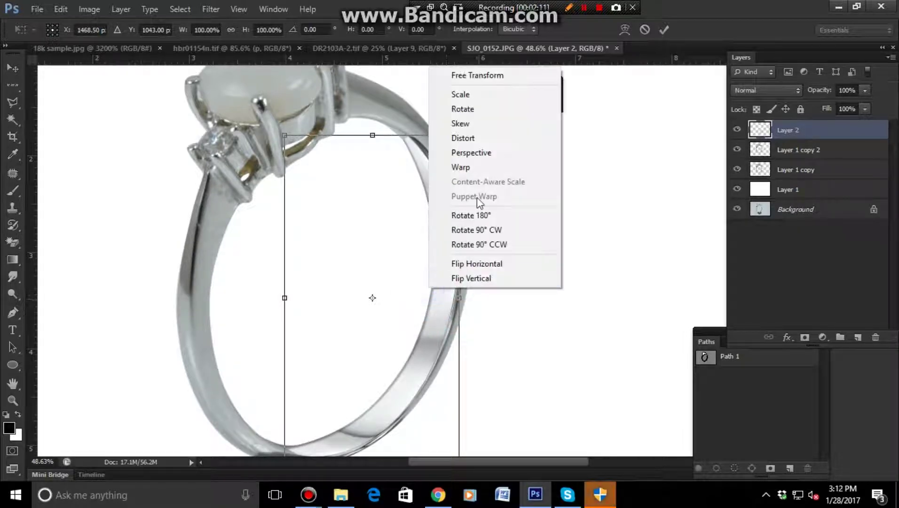
pyautogui.click(468, 167)
pyautogui.scroll(1, 459, 210)
pyautogui.scroll(3, 459, 210)
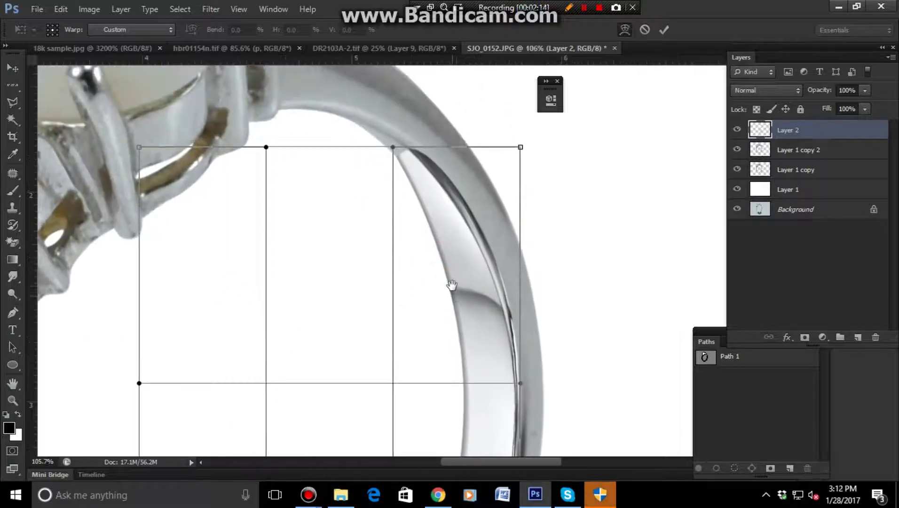
# Warp the band: bow its right side, pull the top points inward, reshape the lower-right corner.
pyautogui.moveTo(443, 287); pyautogui.dragTo(455, 282)
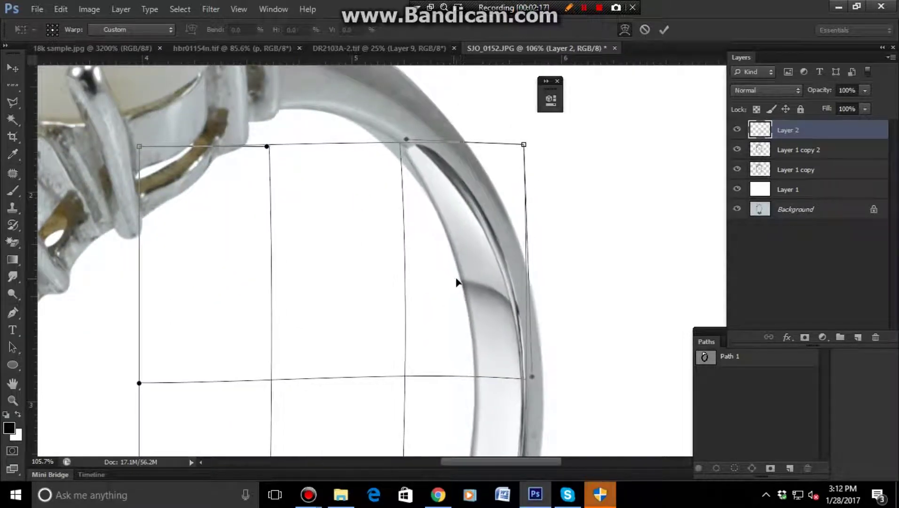
pyautogui.moveTo(455, 282); pyautogui.dragTo(458, 282)
pyautogui.moveTo(525, 146); pyautogui.dragTo(516, 149)
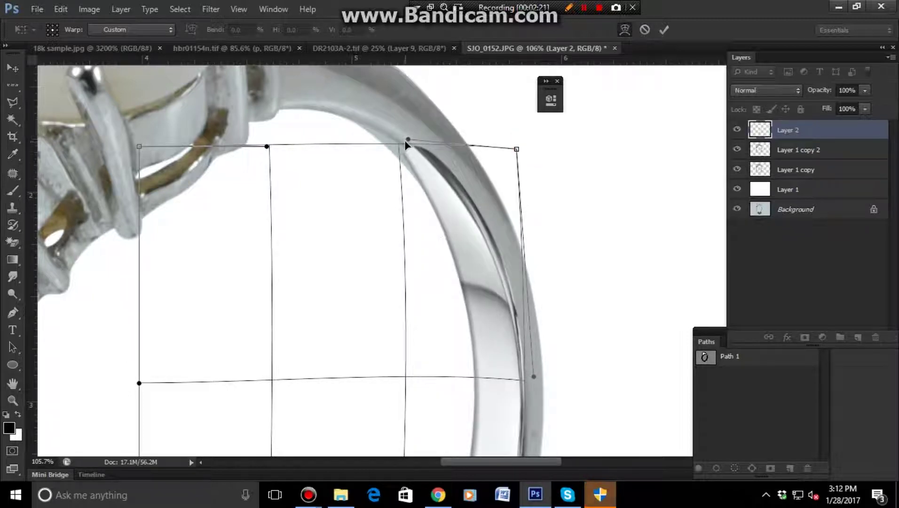
pyautogui.moveTo(409, 139); pyautogui.dragTo(393, 145)
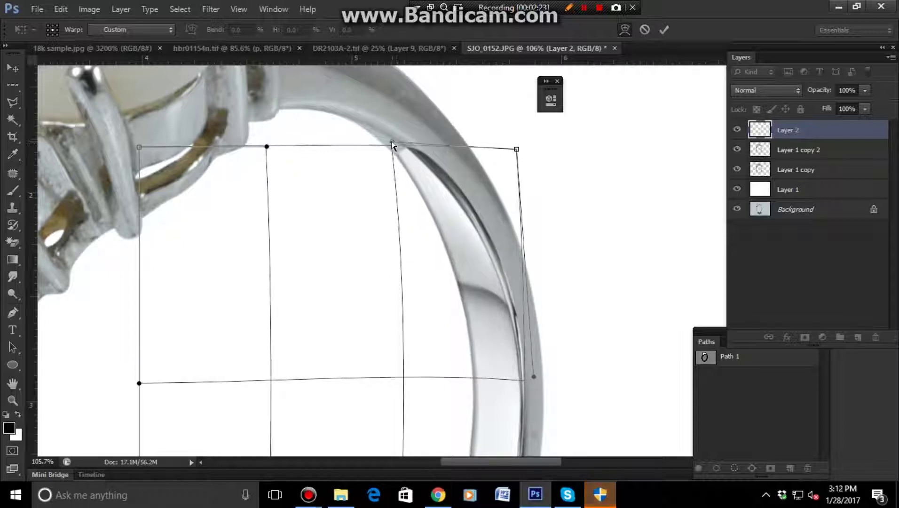
pyautogui.scroll(-5, 422, 194)
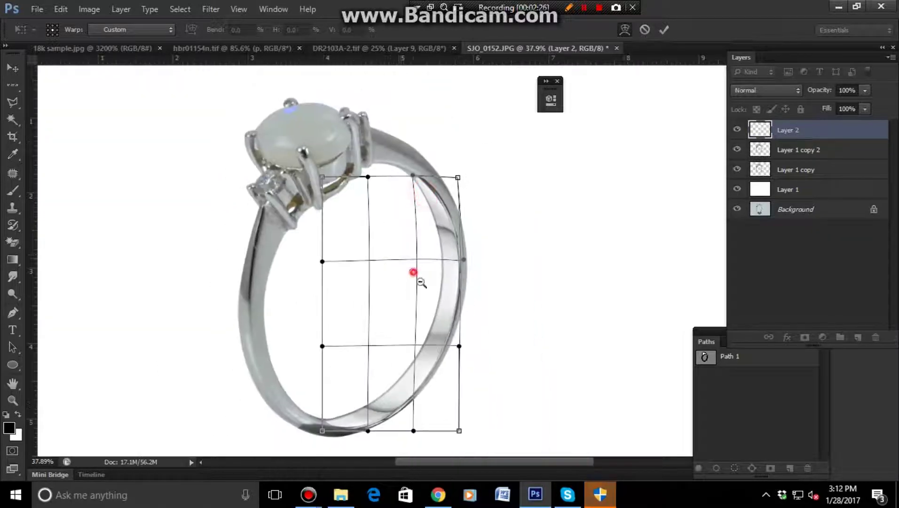
pyautogui.scroll(3, 421, 281)
pyautogui.moveTo(445, 353); pyautogui.dragTo(437, 283)
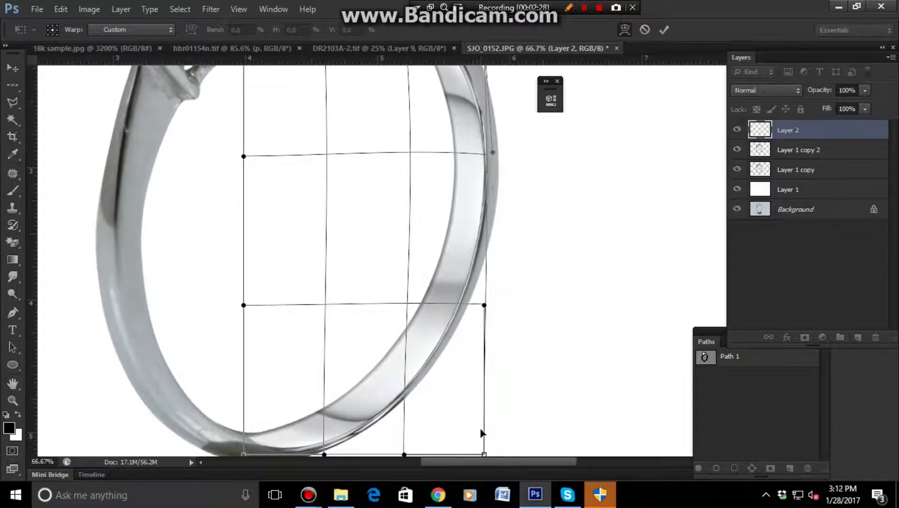
pyautogui.scroll(-2, 444, 403)
pyautogui.moveTo(380, 456)
pyautogui.mouseDown()
pyautogui.moveTo(251, 448)
pyautogui.moveTo(256, 431)
pyautogui.mouseUp()
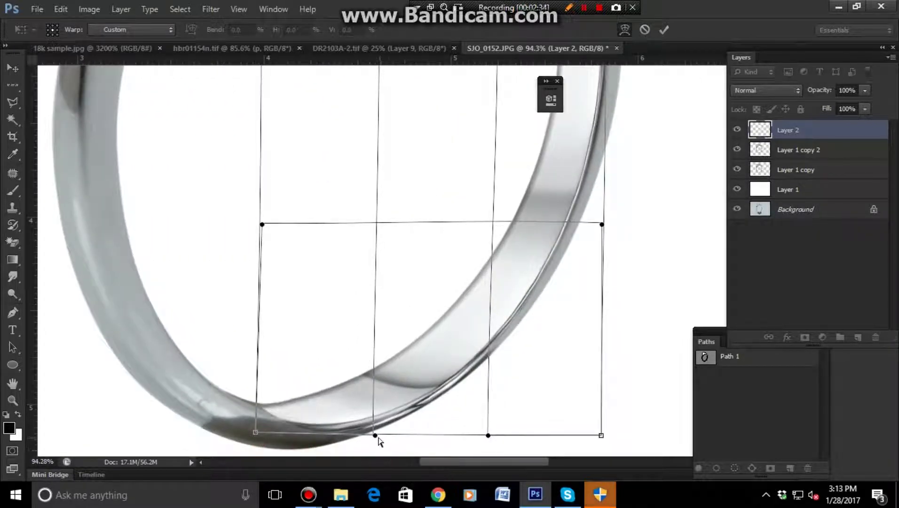
pyautogui.moveTo(601, 434); pyautogui.dragTo(606, 430)
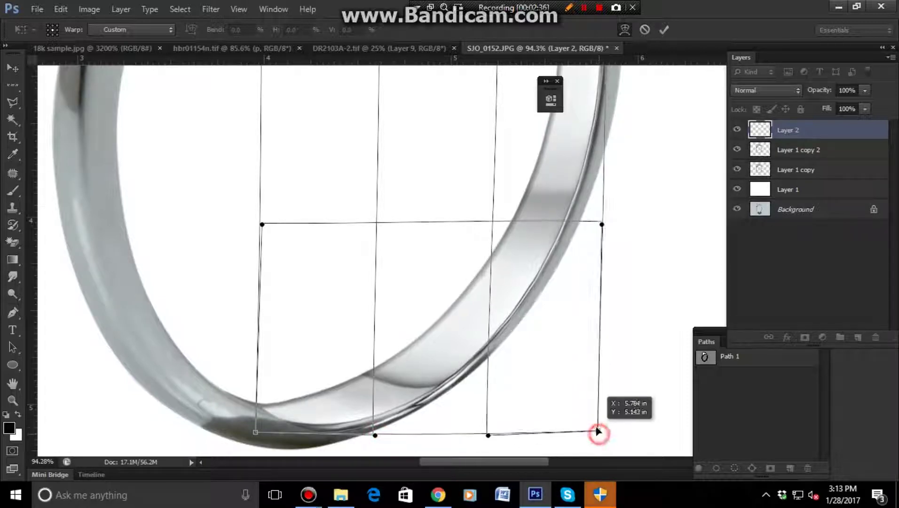
pyautogui.scroll(-3, 546, 357)
pyautogui.scroll(-1, 526, 341)
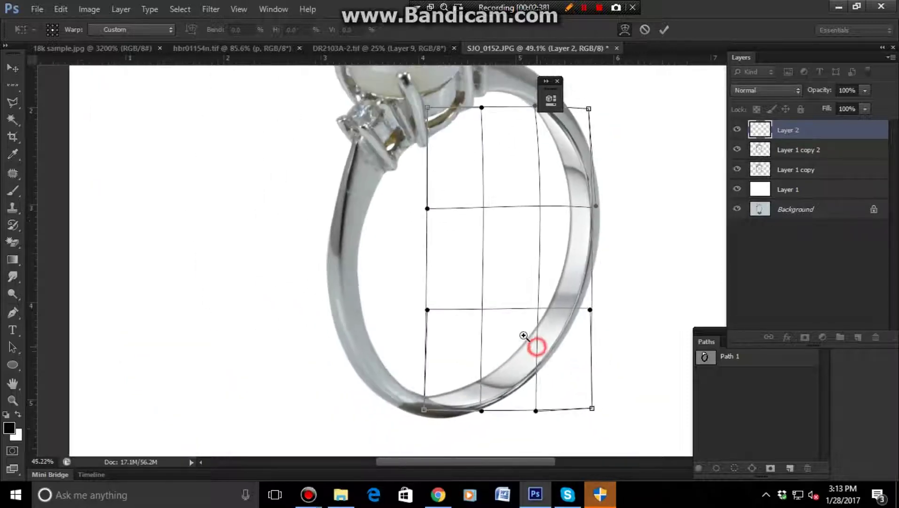
# Commit the warp, choose the Brush tool, and load the ring's outline as a selection.
pyautogui.press('Return')
pyautogui.press('b')
pyautogui.scroll(-2, 537, 355)
pyautogui.scroll(1, 569, 306)
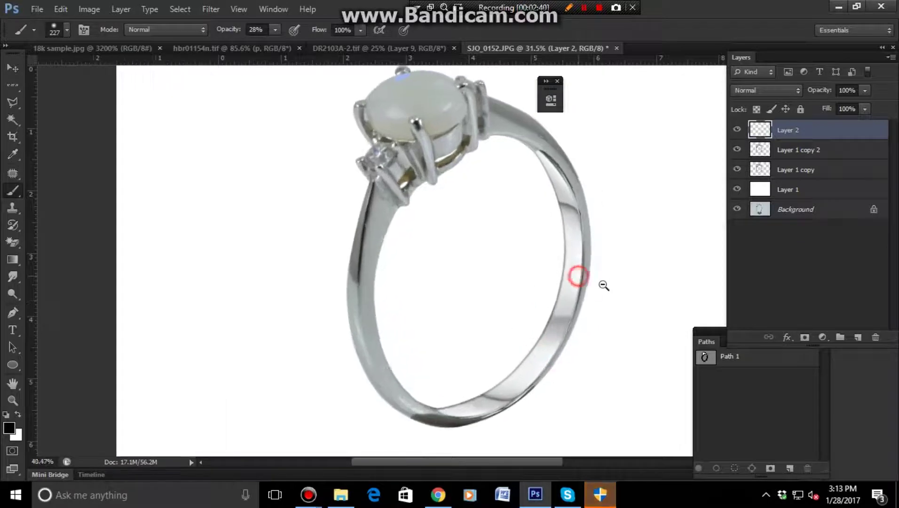
pyautogui.keyDown('ctrl'); pyautogui.click(758, 151); pyautogui.keyUp('ctrl')
pyautogui.scroll(2, 612, 254)
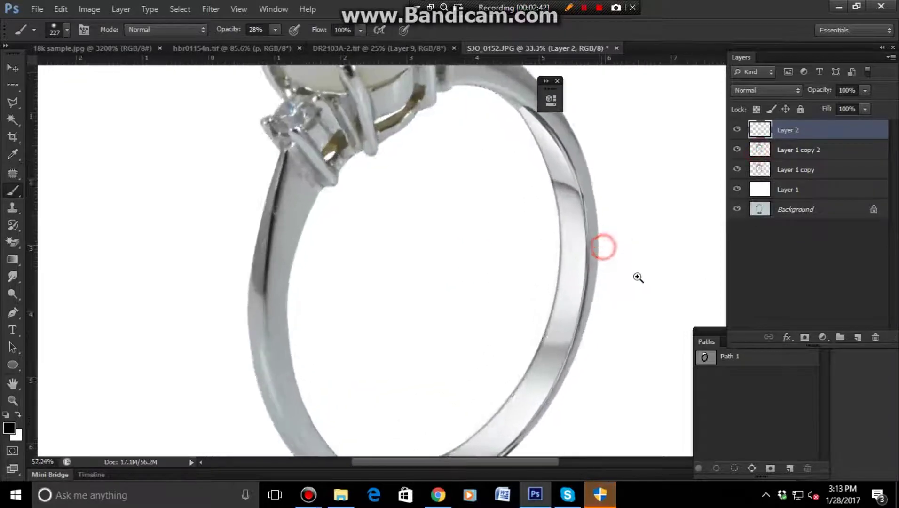
pyautogui.scroll(-3, 630, 287)
pyautogui.scroll(2, 588, 301)
pyautogui.scroll(-2, 518, 296)
pyautogui.scroll(1, 498, 292)
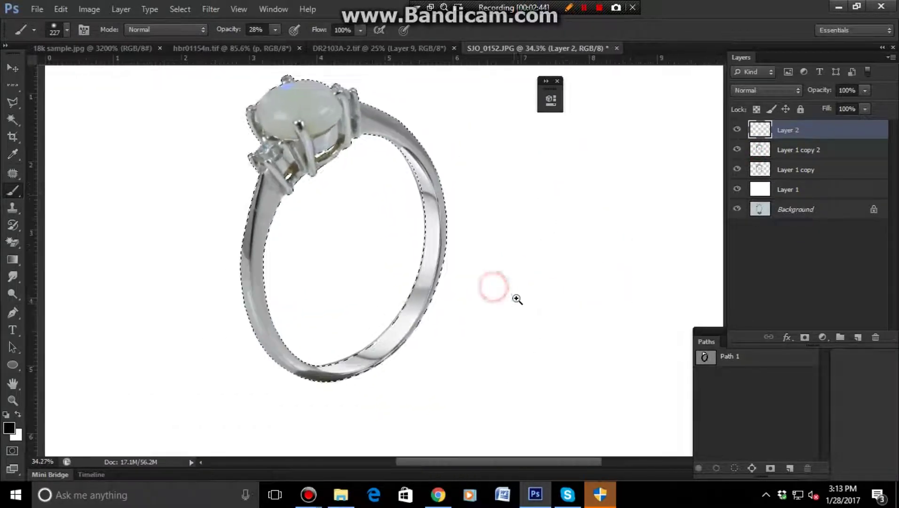
# Smooth the band's inner edge highlight on Layer 1 copy 2 with the Smudge tool.
pyautogui.hotkey('ctrl', 'z')
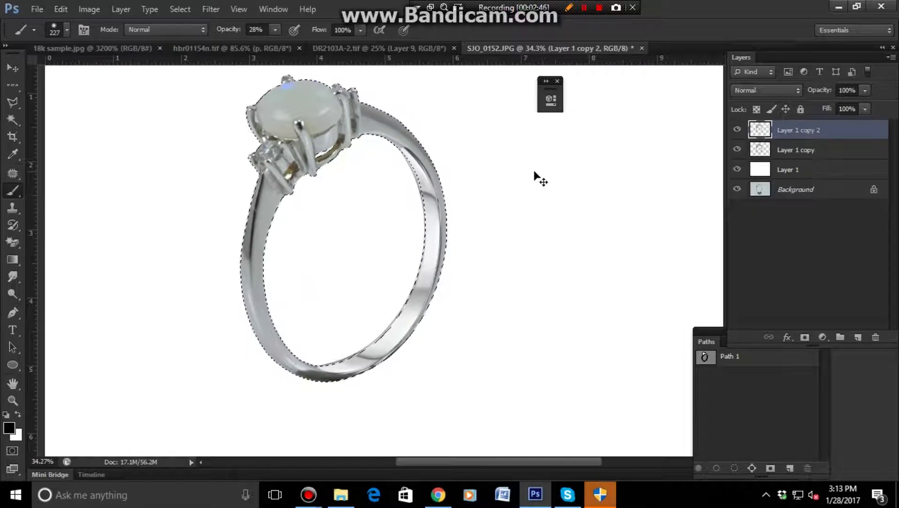
pyautogui.scroll(5, 478, 191)
pyautogui.scroll(5, 466, 188)
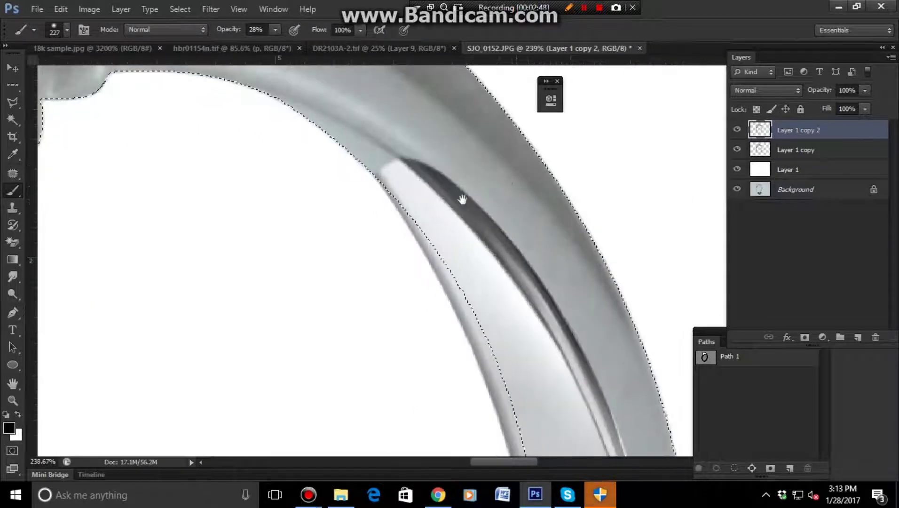
pyautogui.click(13, 275)
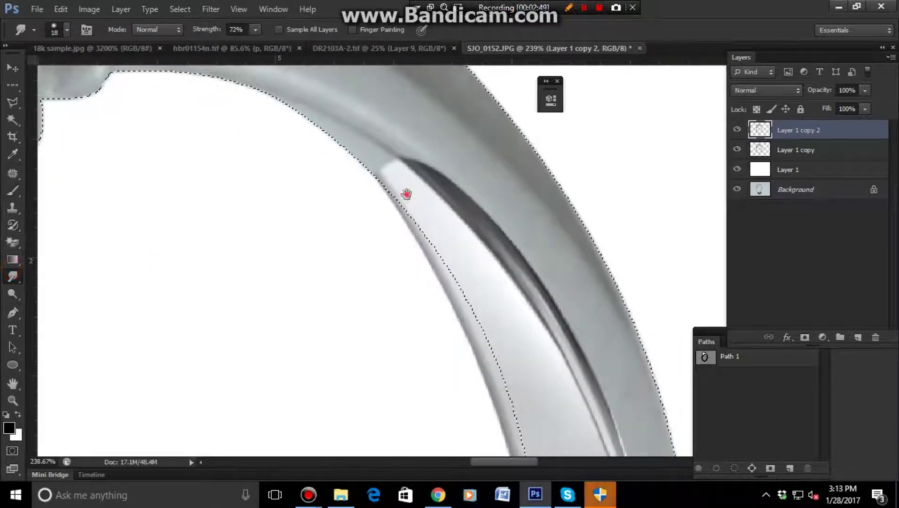
pyautogui.moveTo(398, 190)
pyautogui.mouseDown()
pyautogui.moveTo(406, 203)
pyautogui.moveTo(402, 187)
pyautogui.mouseUp()
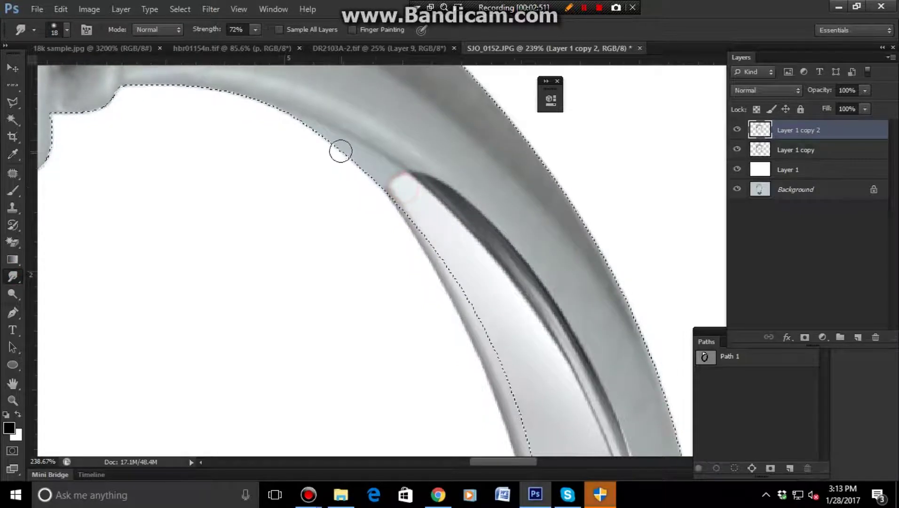
pyautogui.moveTo(326, 140)
pyautogui.mouseDown()
pyautogui.moveTo(380, 179)
pyautogui.moveTo(333, 140)
pyautogui.mouseUp()
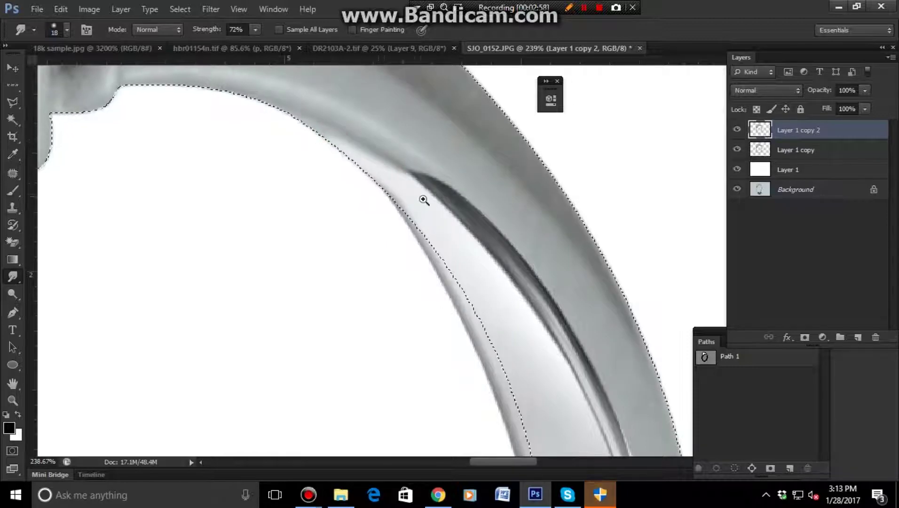
# Enlarge the smudge brush to 35 and smooth the dark marks on the prong edges beside the band.
pyautogui.scroll(-5, 400, 182)
pyautogui.moveTo(400, 183)
pyautogui.mouseDown()
pyautogui.moveTo(421, 200)
pyautogui.moveTo(432, 191)
pyautogui.moveTo(456, 248)
pyautogui.mouseUp()
pyautogui.moveTo(493, 281)
pyautogui.mouseDown()
pyautogui.moveTo(482, 295)
pyautogui.moveTo(442, 297)
pyautogui.mouseUp()
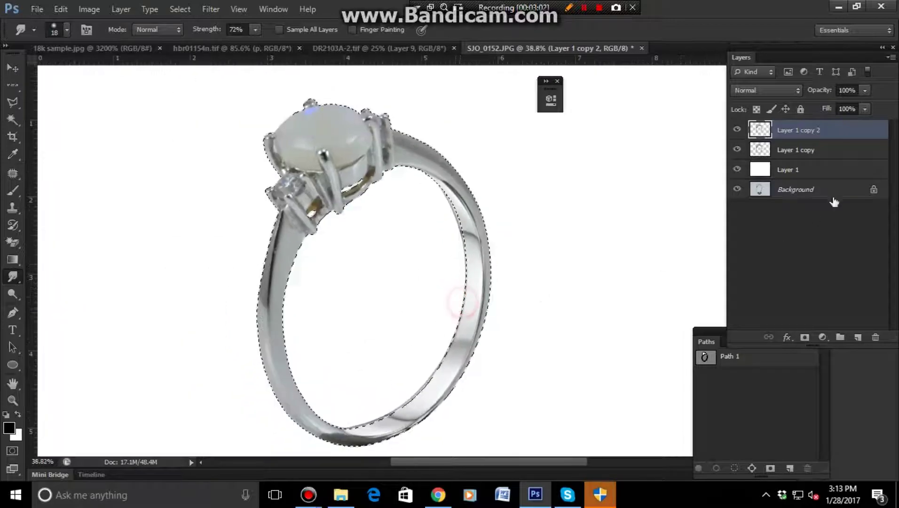
pyautogui.moveTo(291, 146)
pyautogui.mouseDown()
pyautogui.moveTo(436, 261)
pyautogui.moveTo(399, 265)
pyautogui.moveTo(432, 275)
pyautogui.mouseUp()
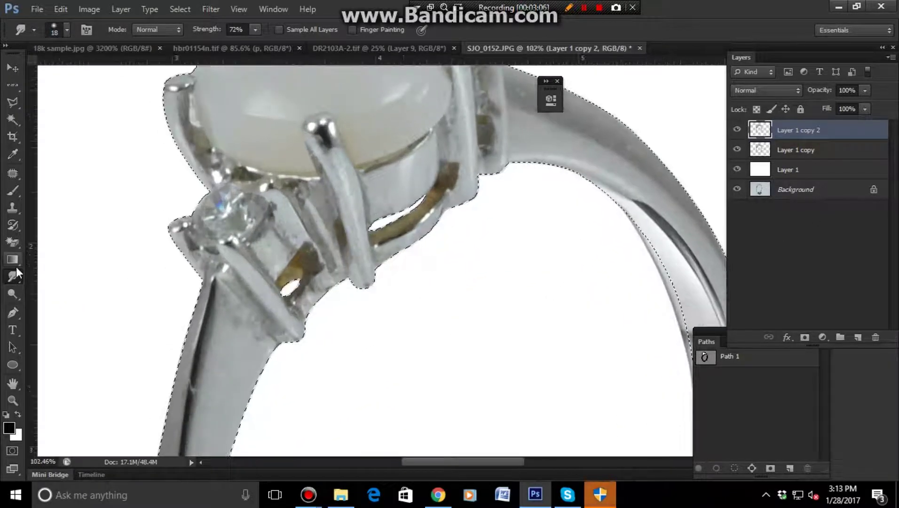
pyautogui.keyDown('alt'); pyautogui.rightClick(248, 272); pyautogui.keyUp('alt')
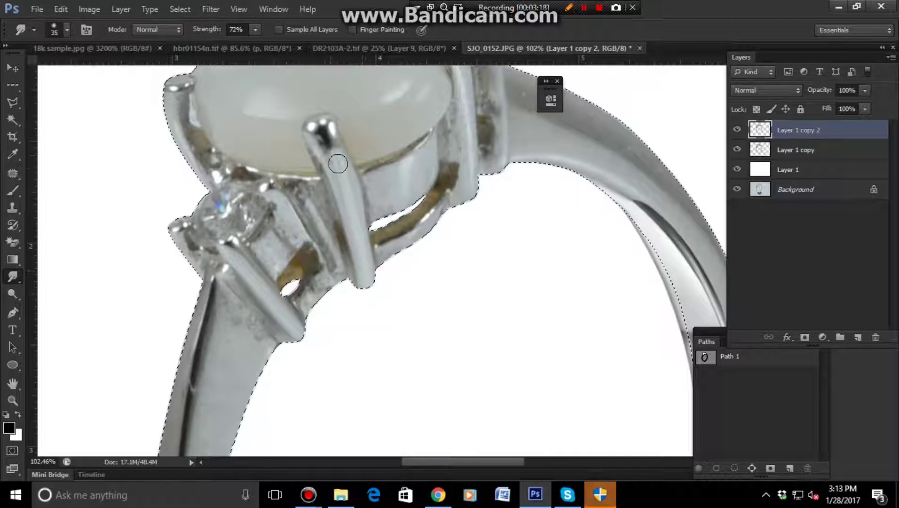
pyautogui.moveTo(442, 272); pyautogui.dragTo(440, 272)
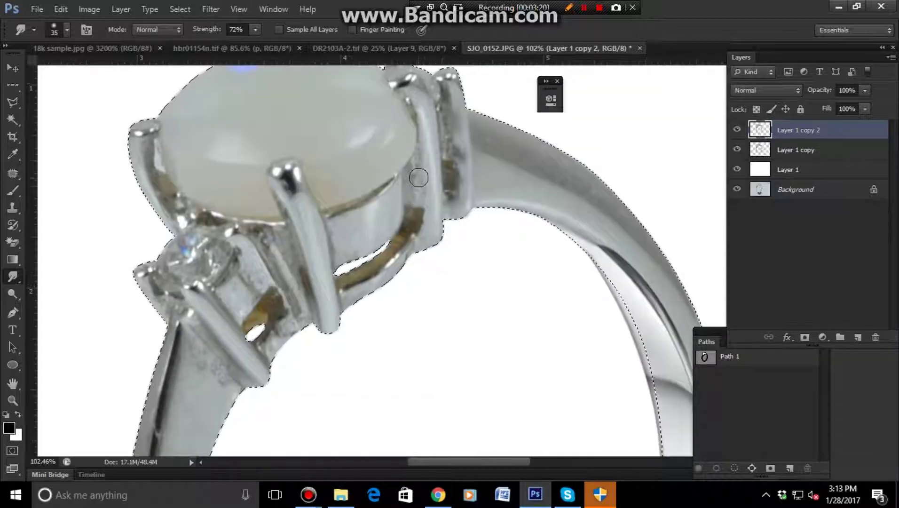
pyautogui.moveTo(429, 149); pyautogui.dragTo(443, 251)
pyautogui.moveTo(427, 160); pyautogui.dragTo(432, 231)
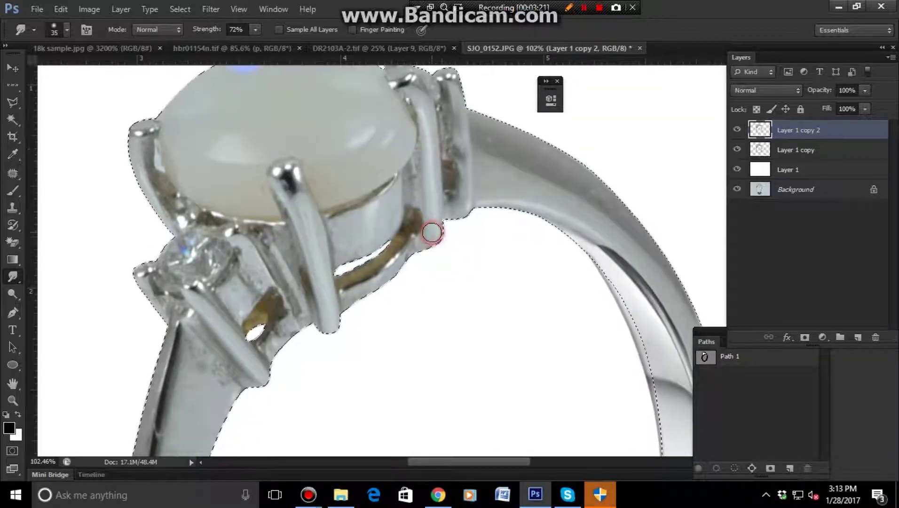
pyautogui.moveTo(462, 193); pyautogui.dragTo(461, 195)
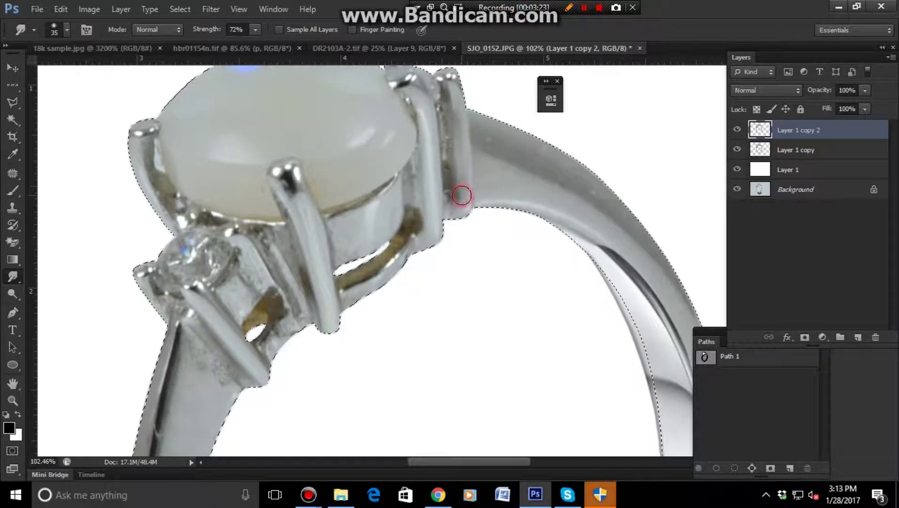
pyautogui.moveTo(458, 114); pyautogui.dragTo(458, 105)
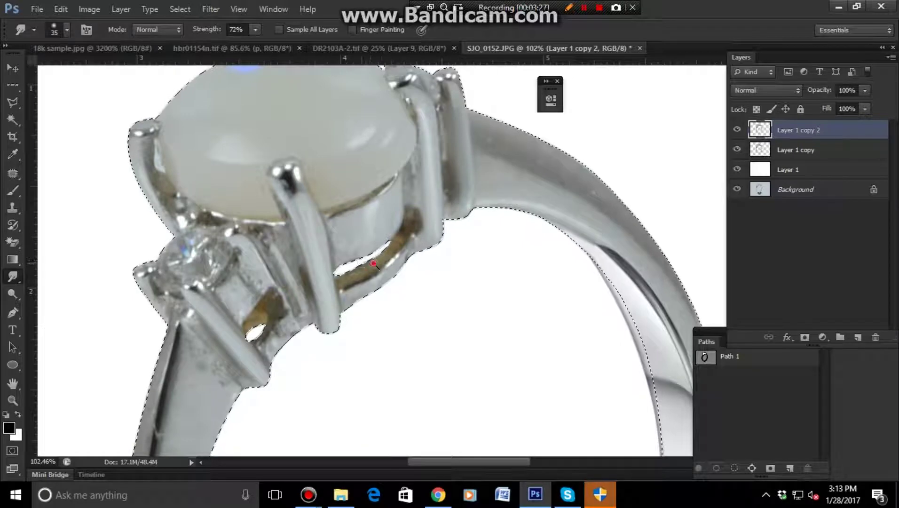
# Smudge the diagonal prong's left edge and surface smooth.
pyautogui.scroll(3, 369, 249)
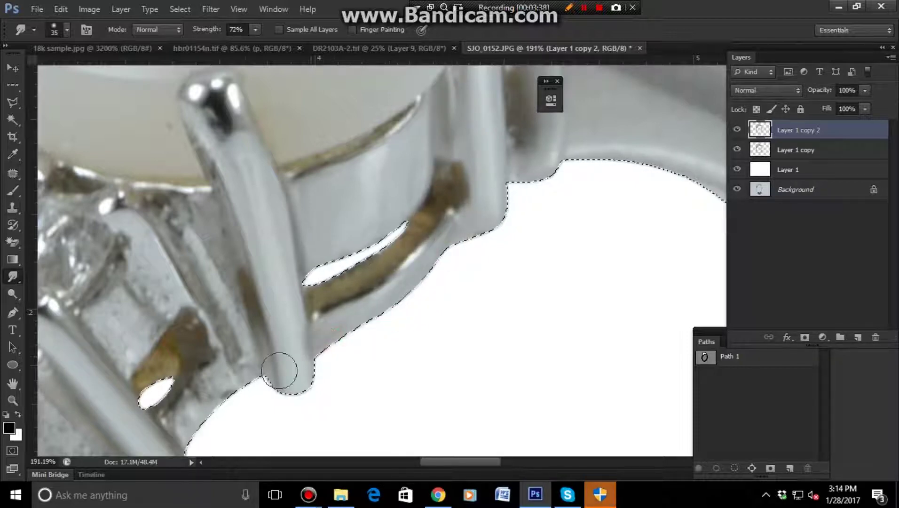
pyautogui.moveTo(179, 214); pyautogui.dragTo(186, 227)
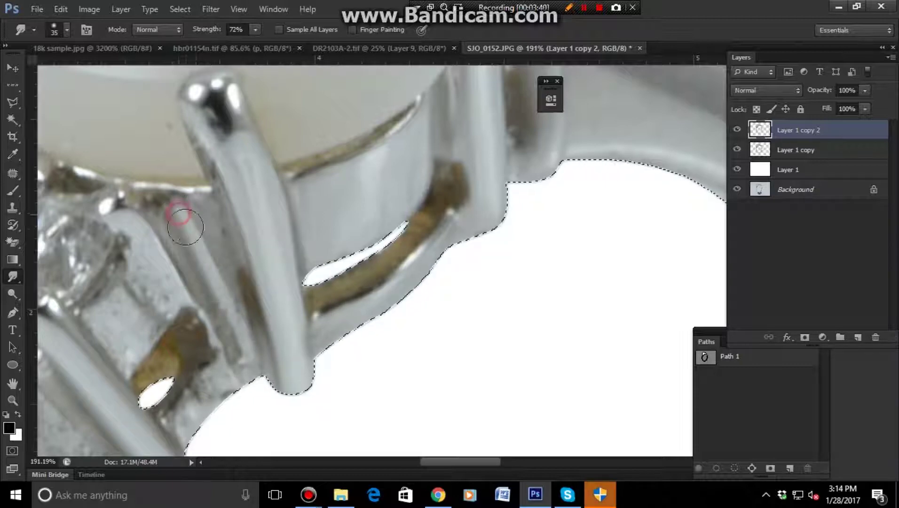
pyautogui.moveTo(249, 375); pyautogui.dragTo(248, 375)
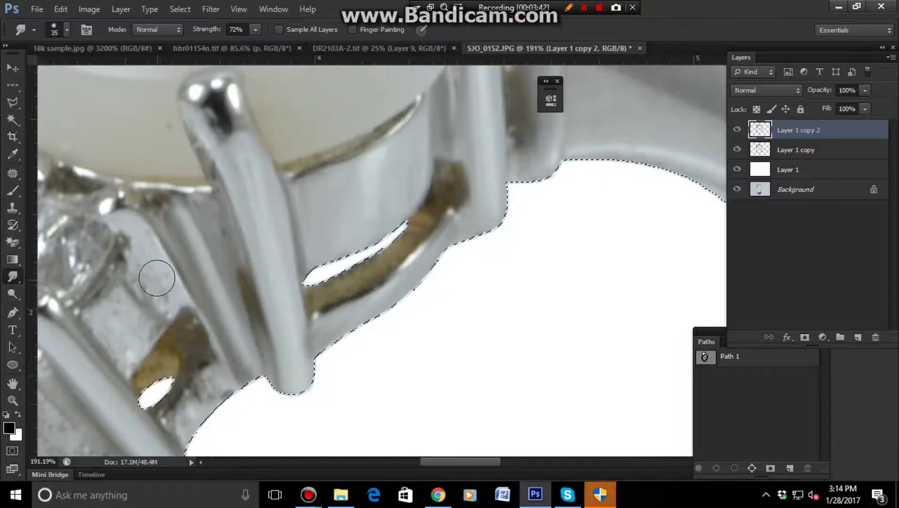
pyautogui.moveTo(163, 296); pyautogui.dragTo(150, 268)
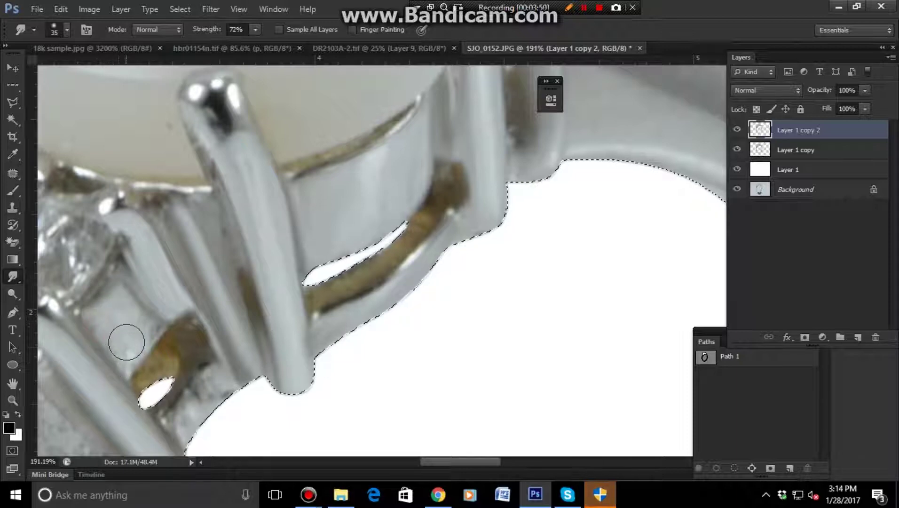
# Resize the smudge brush to 26, smooth the band's right edge, then deselect.
pyautogui.keyDown('alt'); pyautogui.rightClick(127, 342); pyautogui.keyUp('alt')
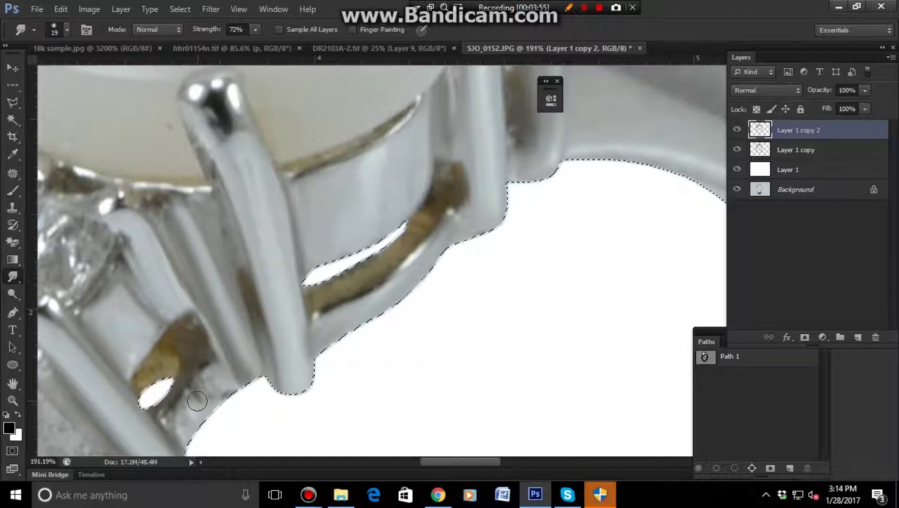
pyautogui.moveTo(202, 399)
pyautogui.mouseDown()
pyautogui.moveTo(289, 293)
pyautogui.moveTo(298, 305)
pyautogui.moveTo(312, 265)
pyautogui.moveTo(320, 274)
pyautogui.moveTo(271, 255)
pyautogui.moveTo(261, 168)
pyautogui.mouseUp()
pyautogui.keyDown('alt'); pyautogui.rightClick(292, 296); pyautogui.keyUp('alt')
pyautogui.press('[')
pyautogui.press('[')
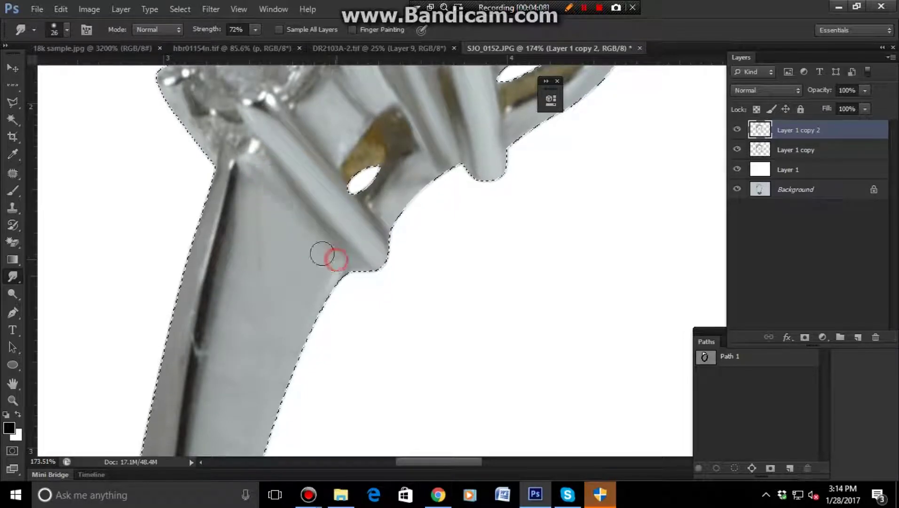
pyautogui.moveTo(283, 275)
pyautogui.mouseDown()
pyautogui.moveTo(254, 254)
pyautogui.moveTo(305, 297)
pyautogui.moveTo(294, 327)
pyautogui.mouseUp()
pyautogui.hotkey('ctrl', 'Return')
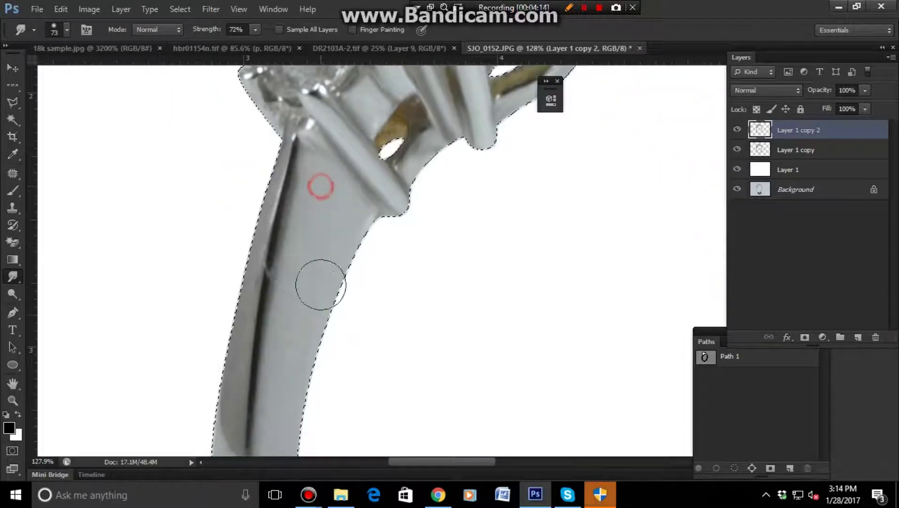
pyautogui.moveTo(301, 347); pyautogui.dragTo(322, 320)
pyautogui.hotkey('ctrl', 'd')
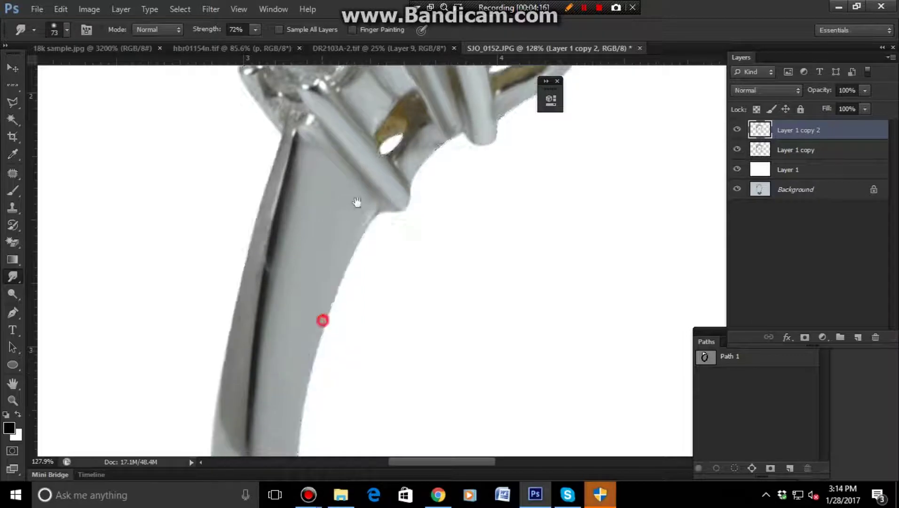
# Smooth the band's left edge and zoom around to check the result.
pyautogui.scroll(-3, 357, 203)
pyautogui.moveTo(330, 282); pyautogui.dragTo(368, 339)
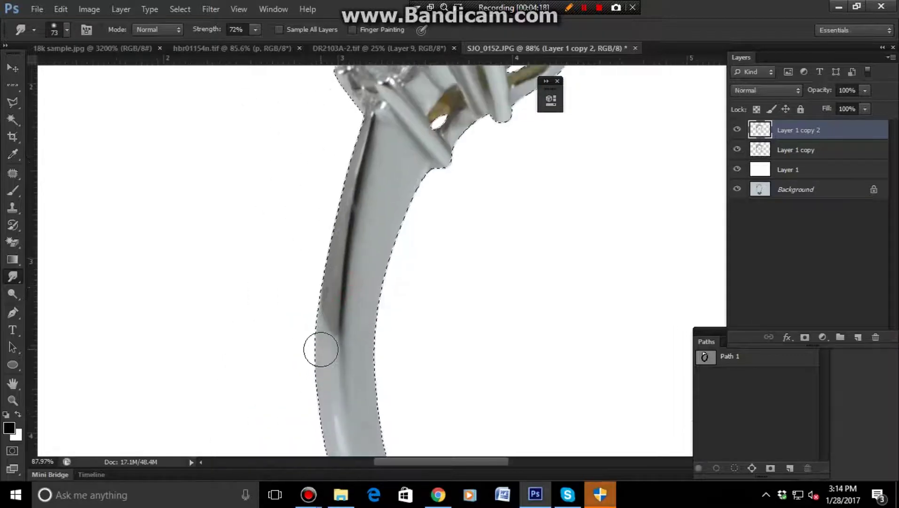
pyautogui.moveTo(321, 267)
pyautogui.mouseDown()
pyautogui.moveTo(319, 245)
pyautogui.moveTo(362, 247)
pyautogui.moveTo(347, 229)
pyautogui.mouseUp()
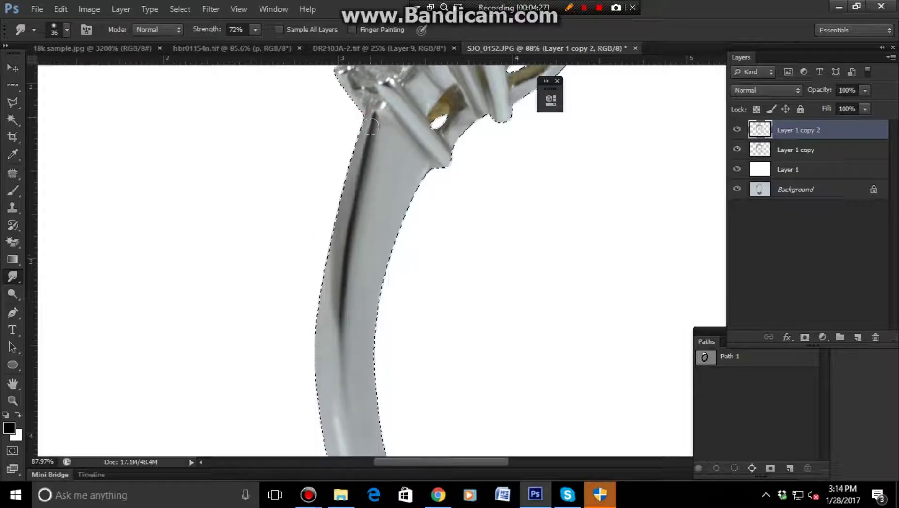
pyautogui.scroll(-3, 350, 221)
pyautogui.scroll(2, 398, 364)
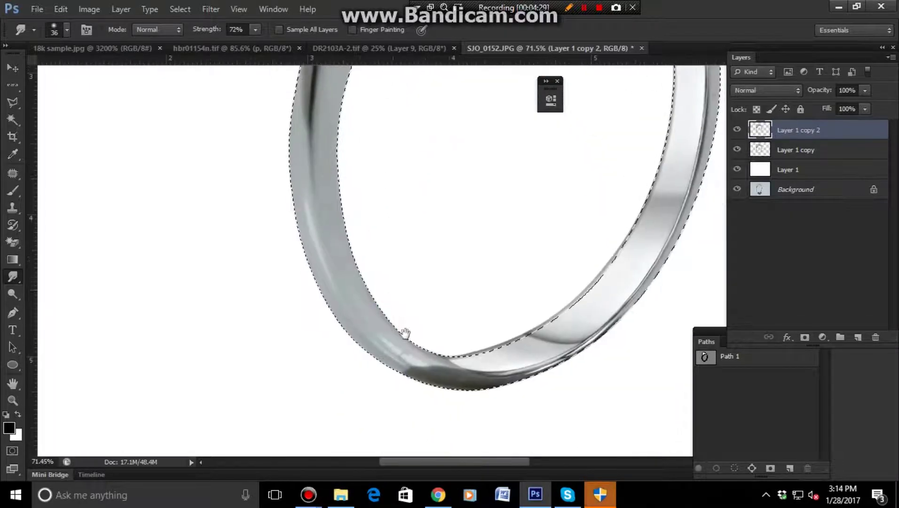
pyautogui.scroll(2, 366, 367)
pyautogui.scroll(1, 366, 365)
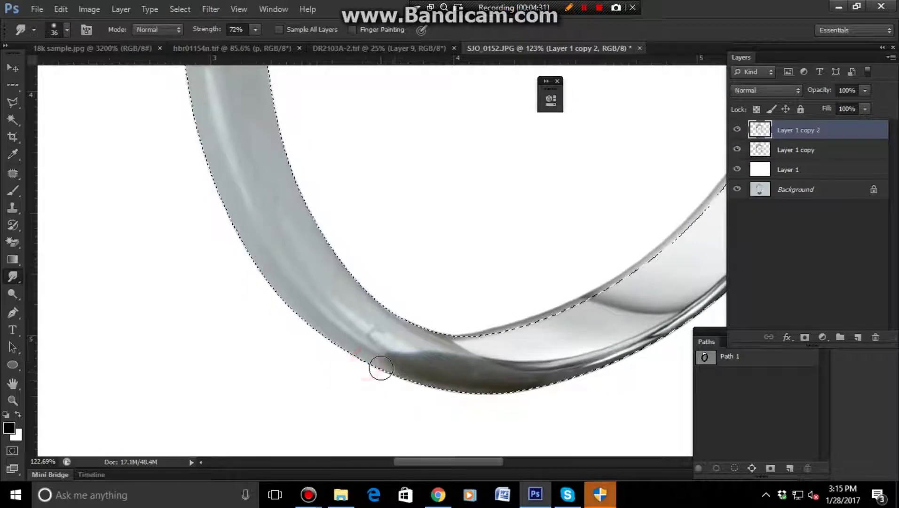
pyautogui.scroll(-2, 474, 307)
pyautogui.scroll(1, 457, 282)
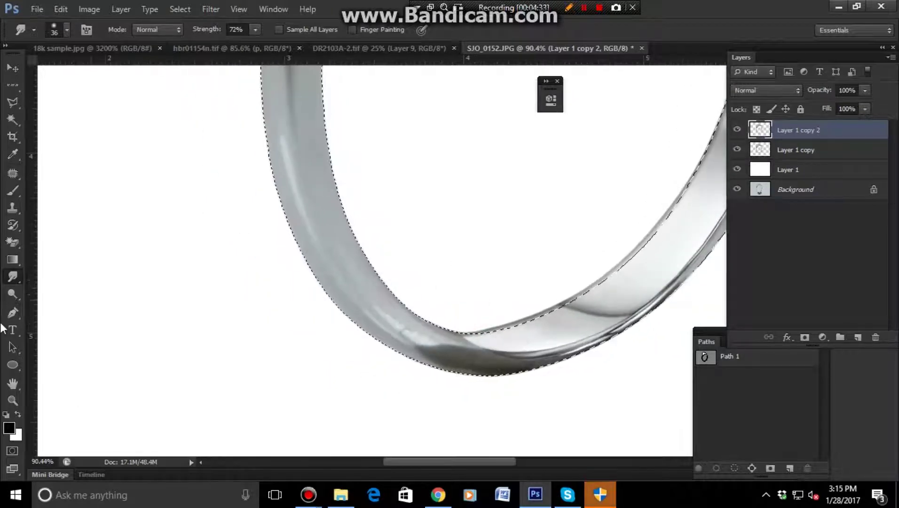
# Sample the band's grey and paint along the ring band's bottom edge at 28% opacity.
pyautogui.click(14, 188)
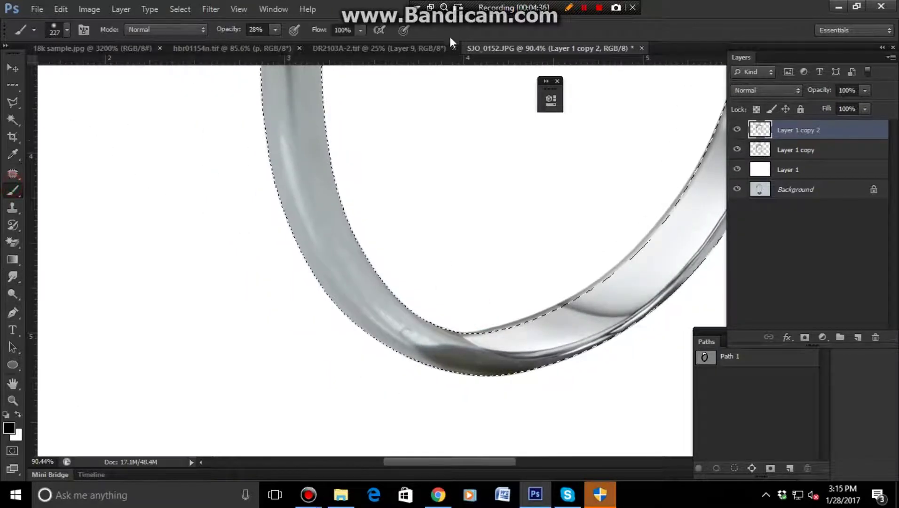
pyautogui.keyDown('alt'); pyautogui.click(331, 212); pyautogui.keyUp('alt')
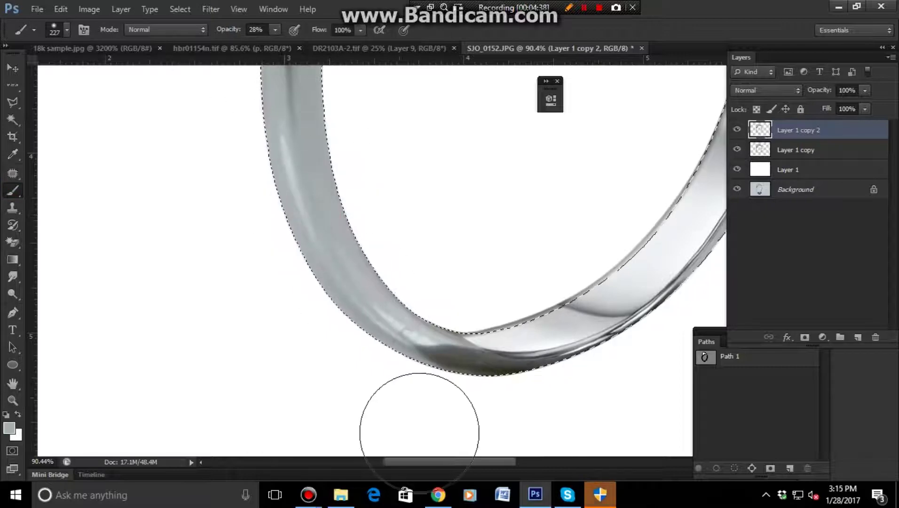
pyautogui.click(420, 391)
pyautogui.click(480, 397)
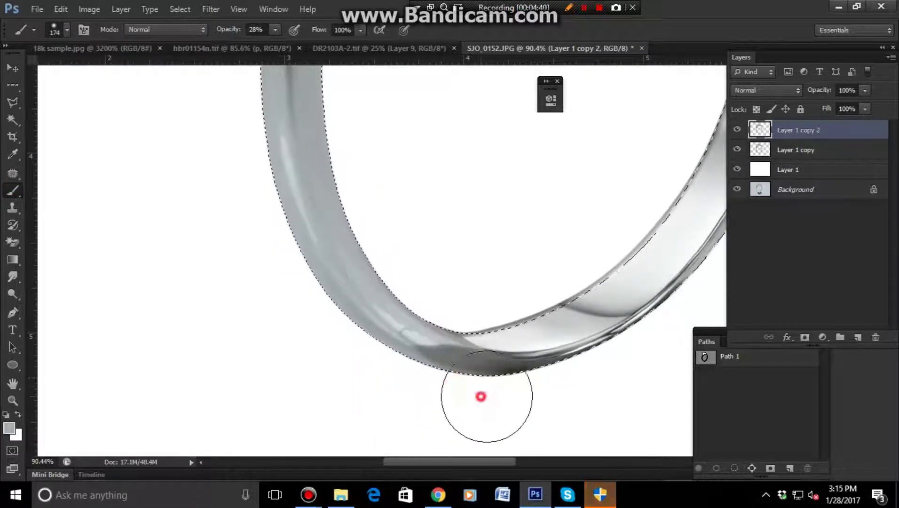
pyautogui.moveTo(481, 396); pyautogui.dragTo(467, 375)
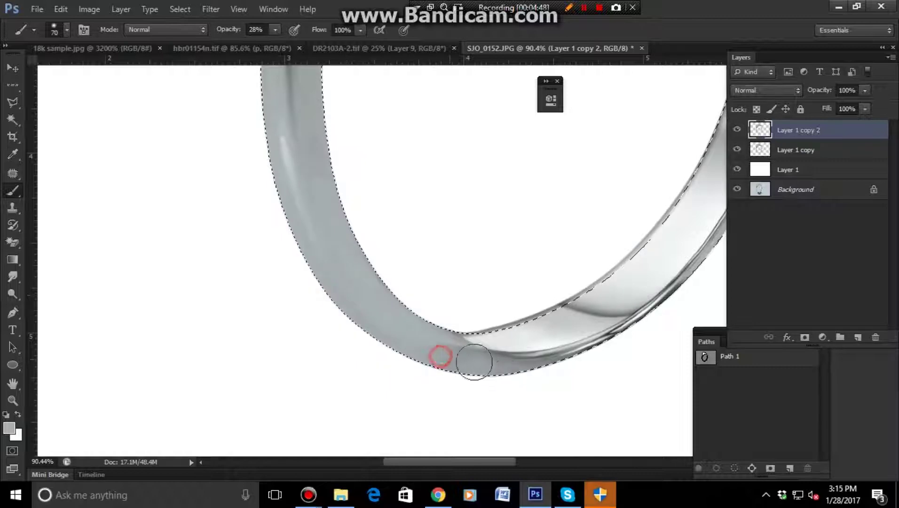
# Enlarge the brush and bring the lower ring band into view.
pyautogui.scroll(-3, 623, 330)
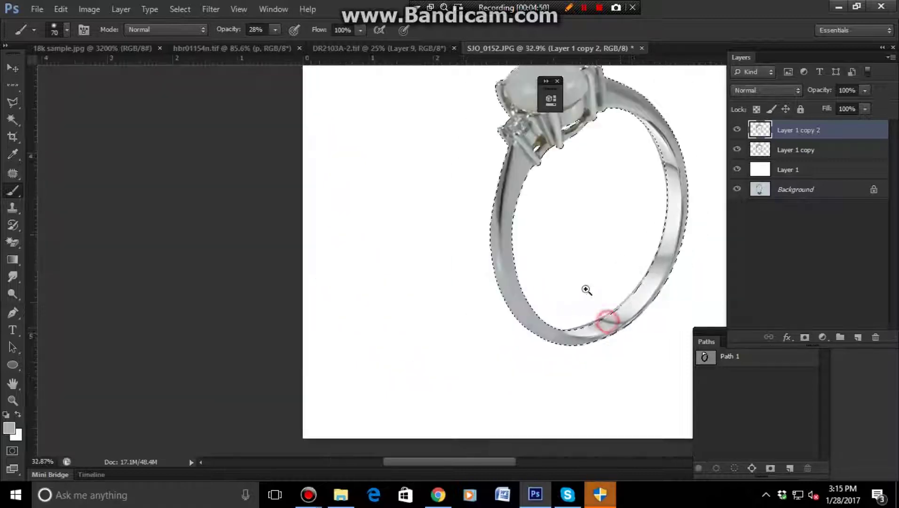
pyautogui.scroll(1, 586, 291)
pyautogui.scroll(1, 574, 241)
pyautogui.scroll(3, 569, 141)
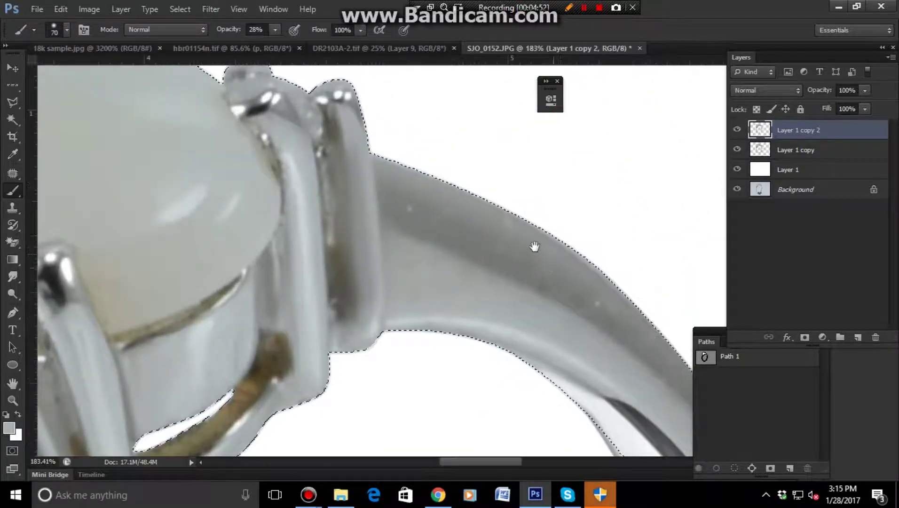
pyautogui.moveTo(463, 241); pyautogui.dragTo(583, 262)
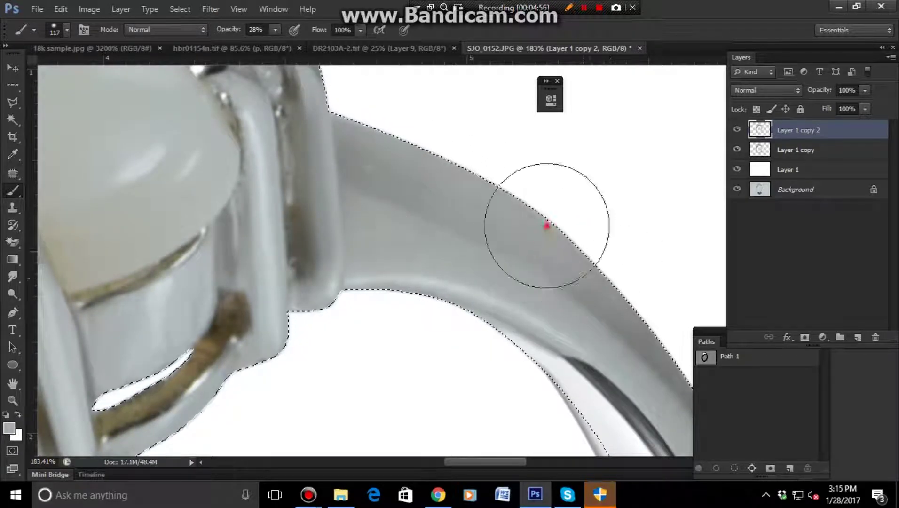
pyautogui.scroll(-3, 494, 236)
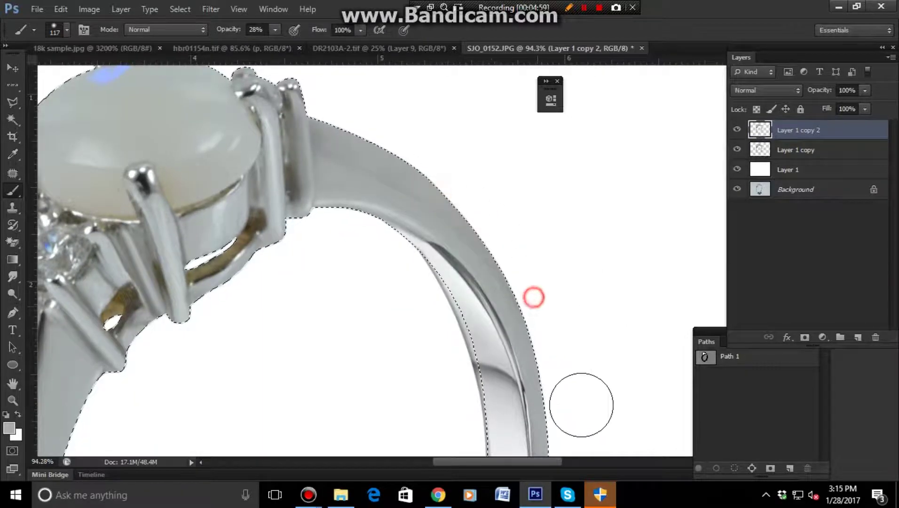
pyautogui.moveTo(537, 270); pyautogui.dragTo(490, 147)
pyautogui.moveTo(531, 394); pyautogui.dragTo(532, 272)
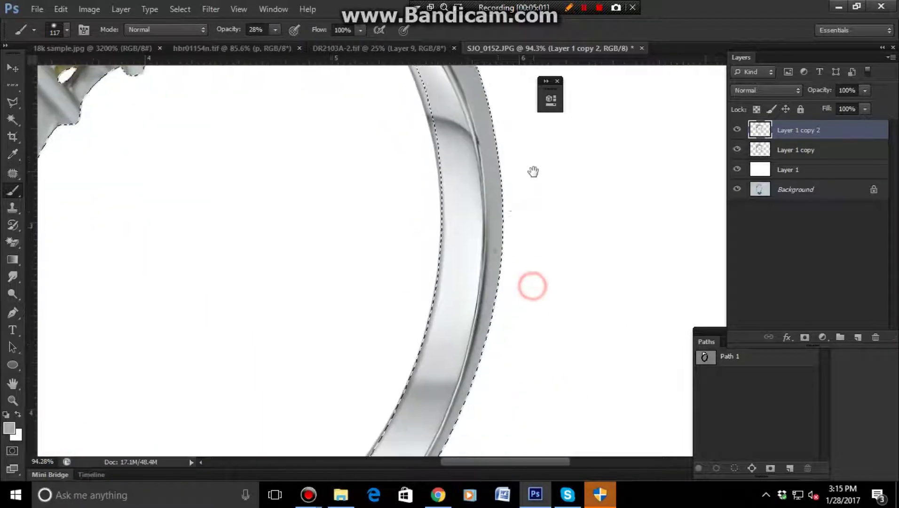
# Zoom out over the whole ring, then zoom in on the prongs and side stone.
pyautogui.moveTo(506, 363); pyautogui.dragTo(562, 187)
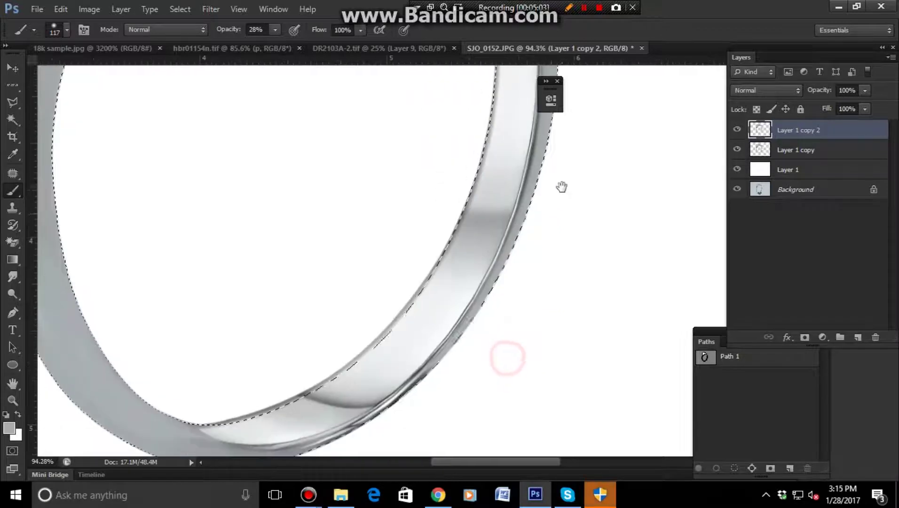
pyautogui.moveTo(494, 347); pyautogui.dragTo(365, 204)
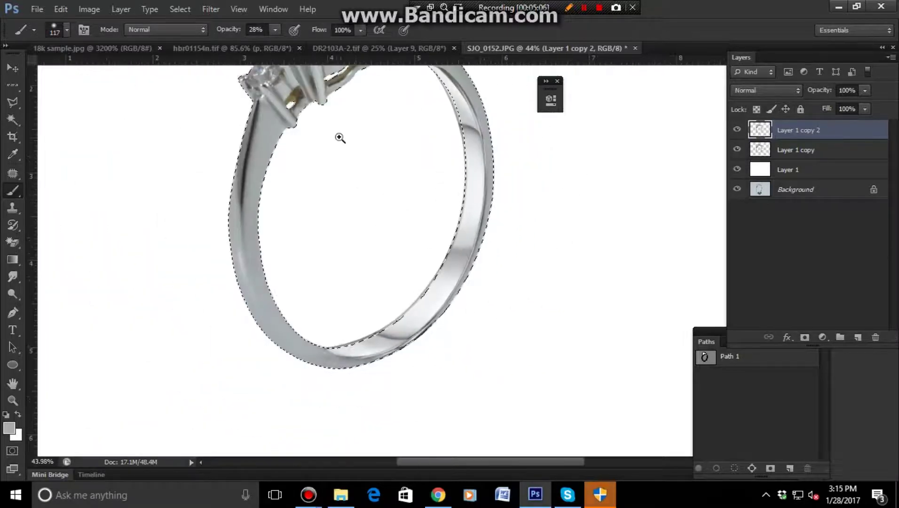
pyautogui.moveTo(339, 136); pyautogui.dragTo(381, 222)
pyautogui.scroll(-5, 381, 223)
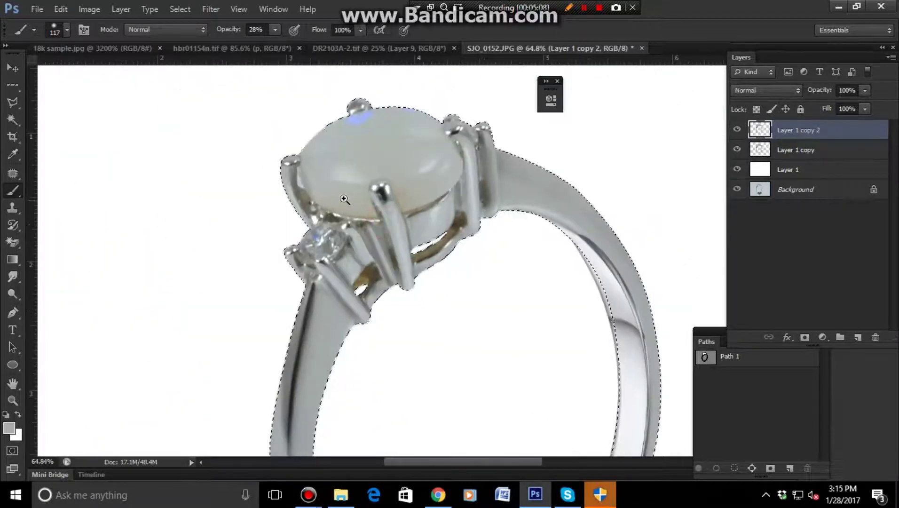
pyautogui.moveTo(565, 301)
pyautogui.mouseDown()
pyautogui.moveTo(572, 327)
pyautogui.moveTo(487, 318)
pyautogui.moveTo(437, 284)
pyautogui.moveTo(486, 316)
pyautogui.moveTo(492, 306)
pyautogui.moveTo(467, 298)
pyautogui.mouseUp()
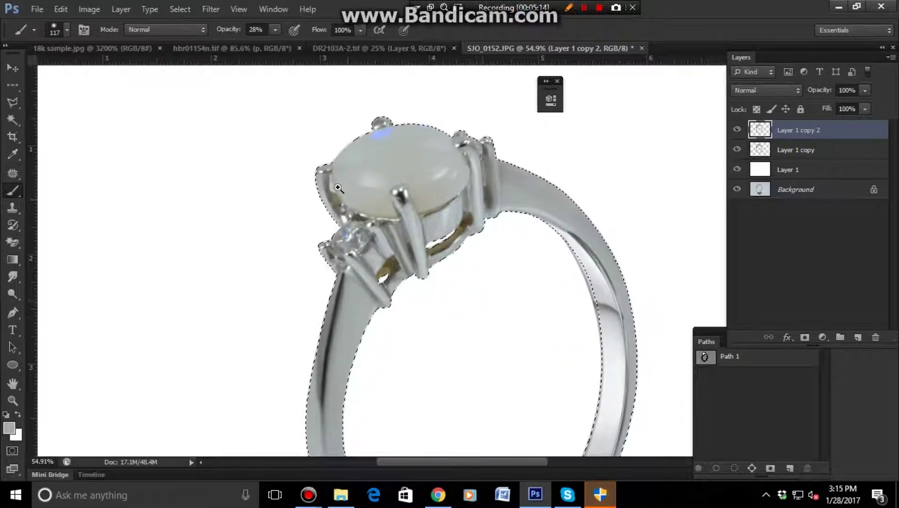
pyautogui.moveTo(342, 193); pyautogui.dragTo(398, 215)
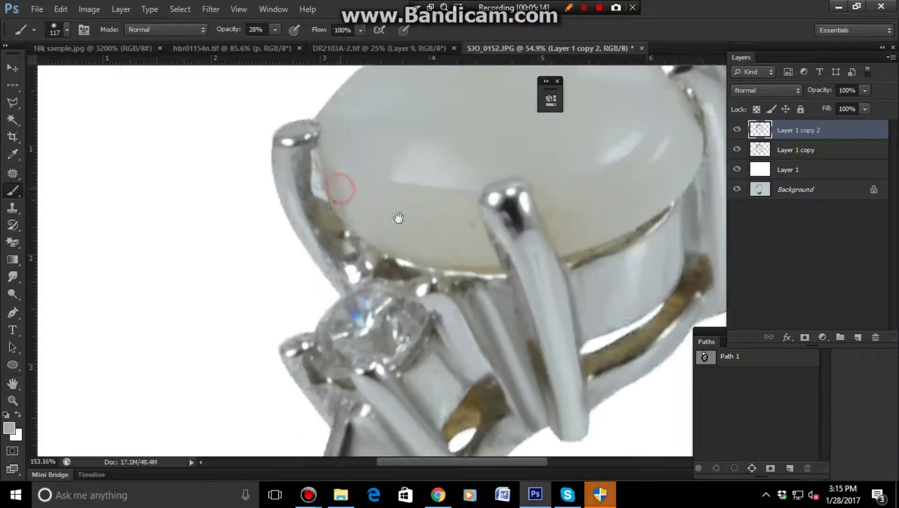
# Smudge the prong's left edge beside the stone smooth.
pyautogui.click(20, 275)
pyautogui.moveTo(291, 182)
pyautogui.mouseDown()
pyautogui.moveTo(311, 250)
pyautogui.moveTo(285, 160)
pyautogui.moveTo(301, 204)
pyautogui.mouseUp()
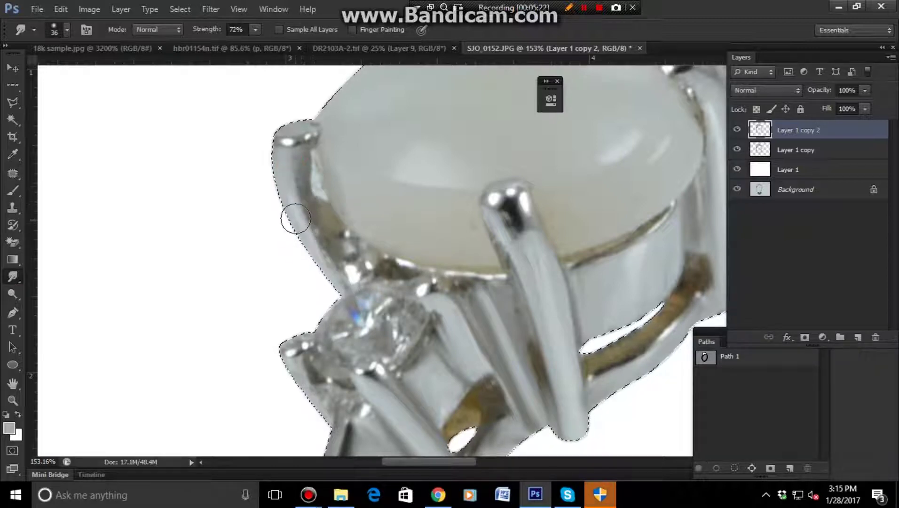
pyautogui.moveTo(318, 254); pyautogui.dragTo(335, 280)
# Zoom out to the whole ring and save the image as SJO_0152.psd.
pyautogui.moveTo(315, 316)
pyautogui.mouseDown()
pyautogui.moveTo(466, 377)
pyautogui.moveTo(509, 261)
pyautogui.moveTo(472, 182)
pyautogui.mouseUp()
pyautogui.hotkey('ctrl', 'shift', 's')
pyautogui.press('Return')
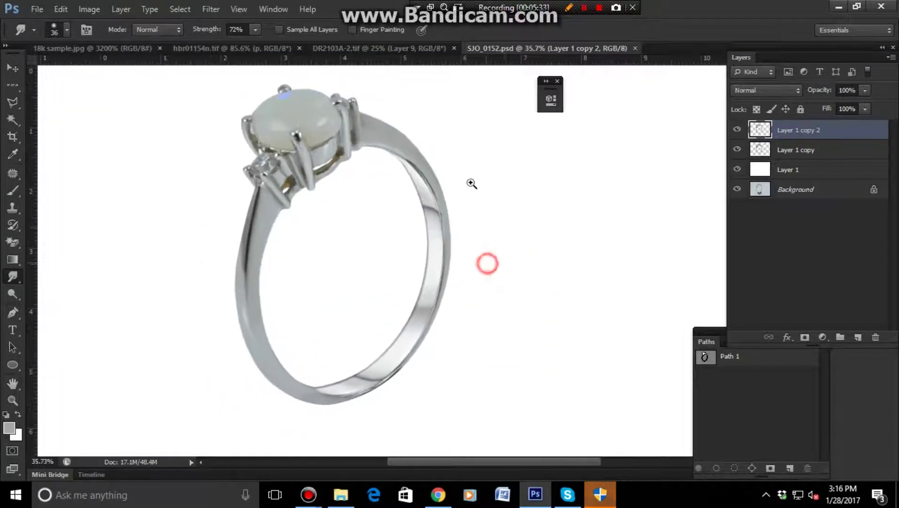
# Paste the diamond from DR2103A-2.tif and scale it beside the side stone.
pyautogui.click(397, 48)
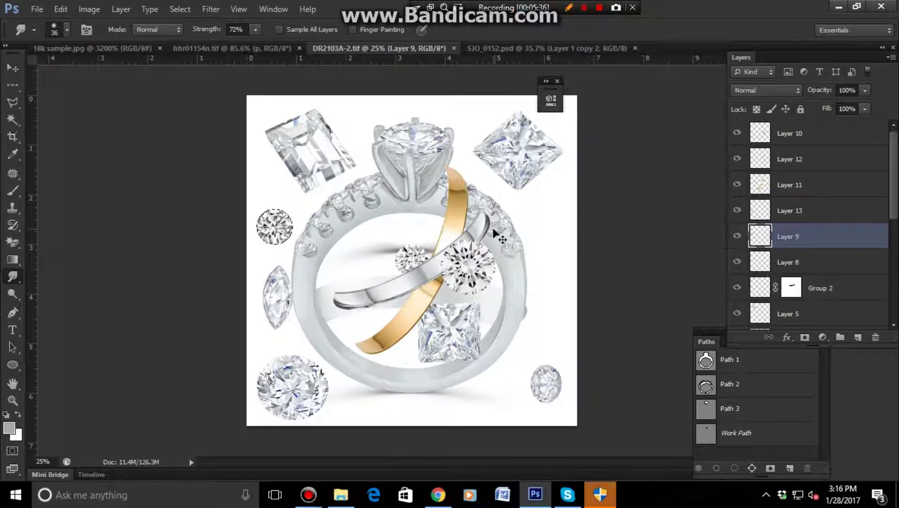
pyautogui.click(497, 50)
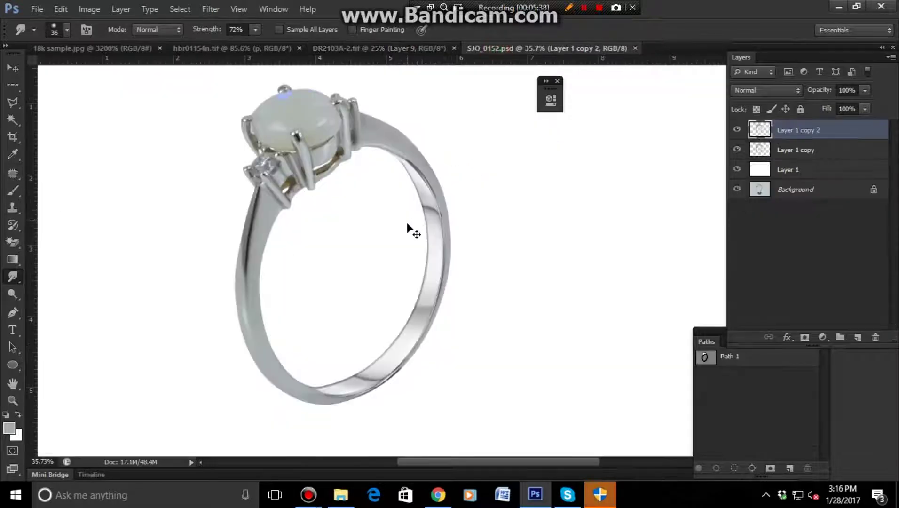
pyautogui.hotkey('ctrl', 'v')
pyautogui.moveTo(322, 217); pyautogui.dragTo(396, 277)
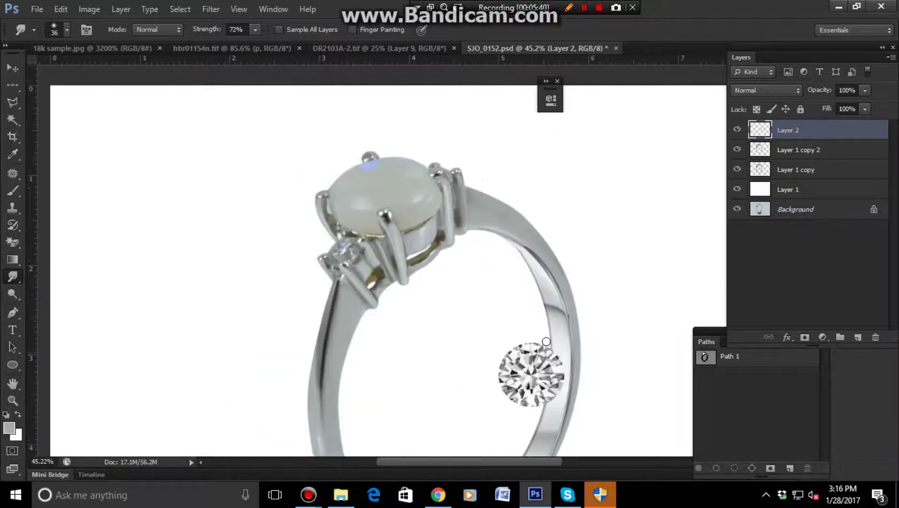
pyautogui.hotkey('ctrl', 't')
pyautogui.moveTo(555, 395)
pyautogui.mouseDown()
pyautogui.moveTo(351, 268)
pyautogui.moveTo(374, 282)
pyautogui.moveTo(430, 282)
pyautogui.moveTo(426, 320)
pyautogui.mouseUp()
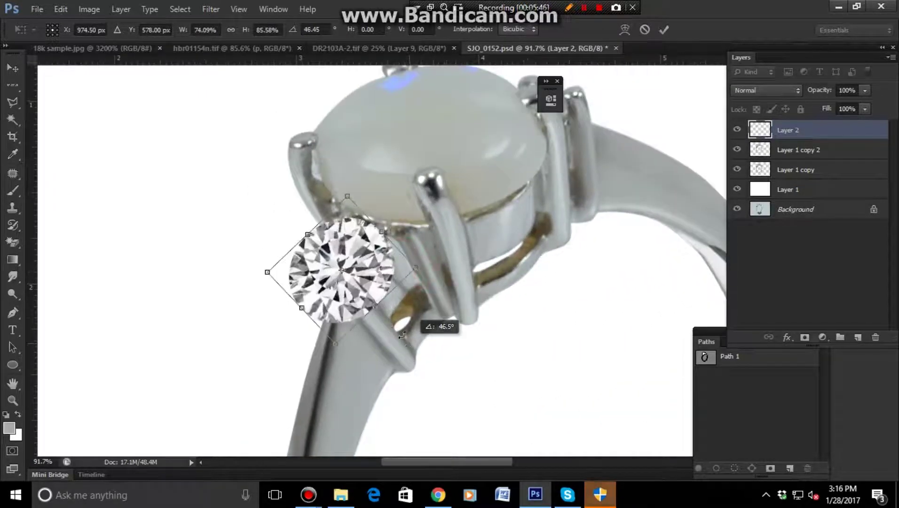
pyautogui.moveTo(379, 305); pyautogui.dragTo(357, 267)
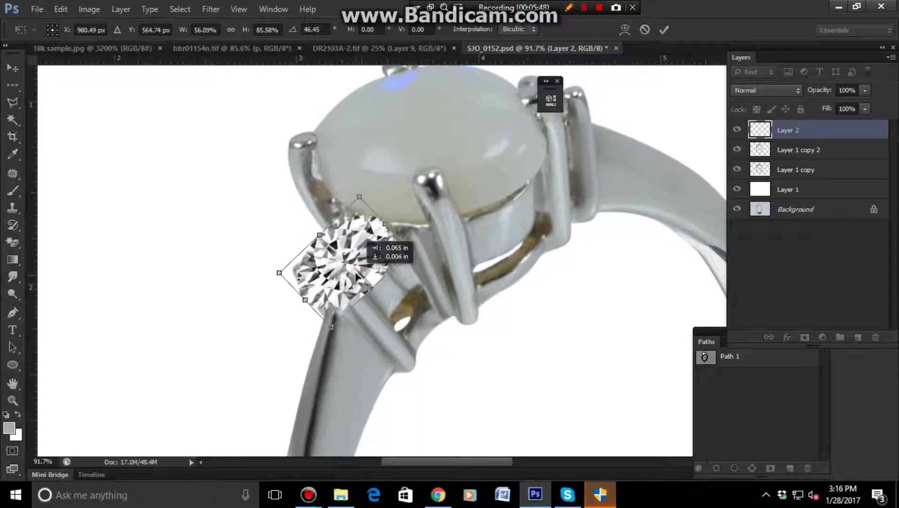
pyautogui.moveTo(416, 252)
pyautogui.mouseDown()
pyautogui.moveTo(386, 252)
pyautogui.moveTo(386, 270)
pyautogui.mouseUp()
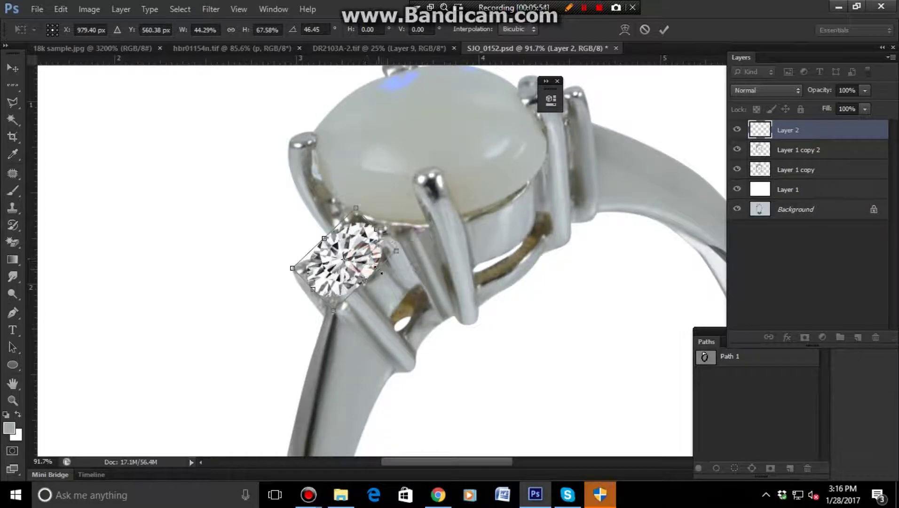
pyautogui.press('Return')
# Undo the mask so the pasted diamond shows again.
pyautogui.scroll(-5, 423, 264)
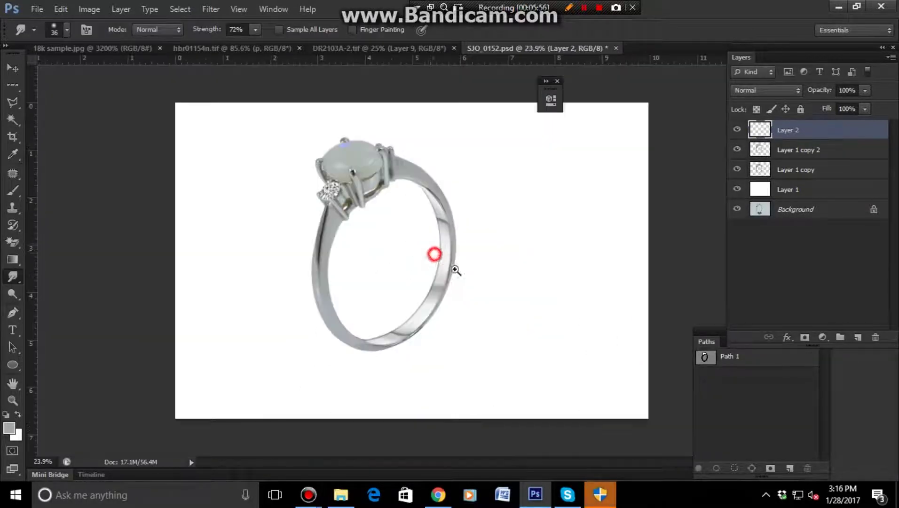
pyautogui.scroll(1, 451, 263)
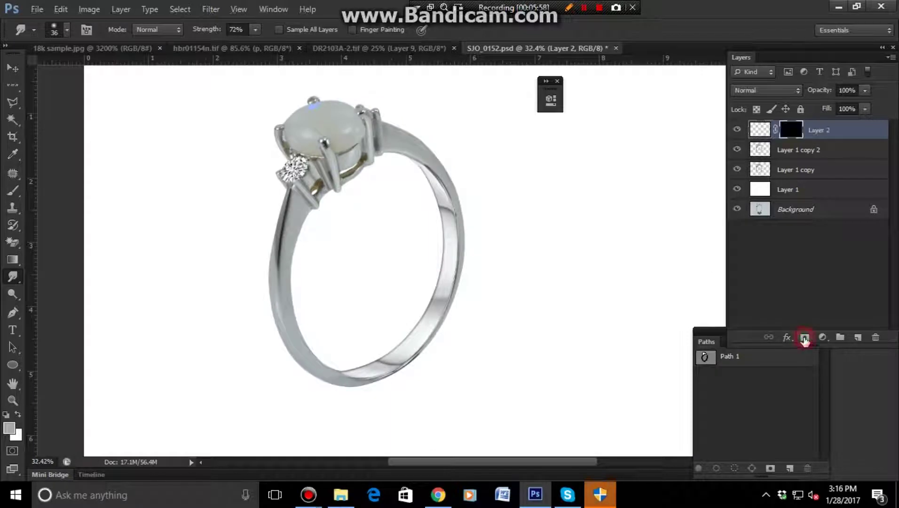
pyautogui.scroll(8, 451, 179)
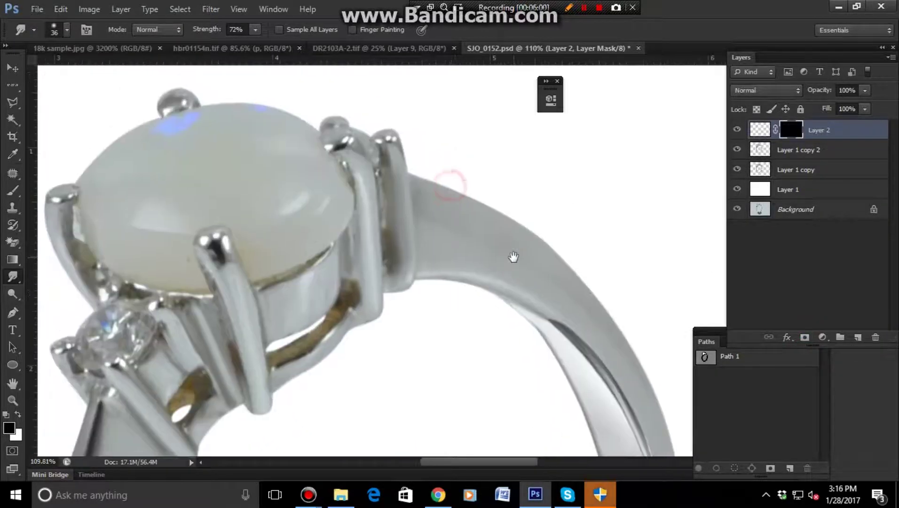
pyautogui.hotkey('ctrl', 'z')
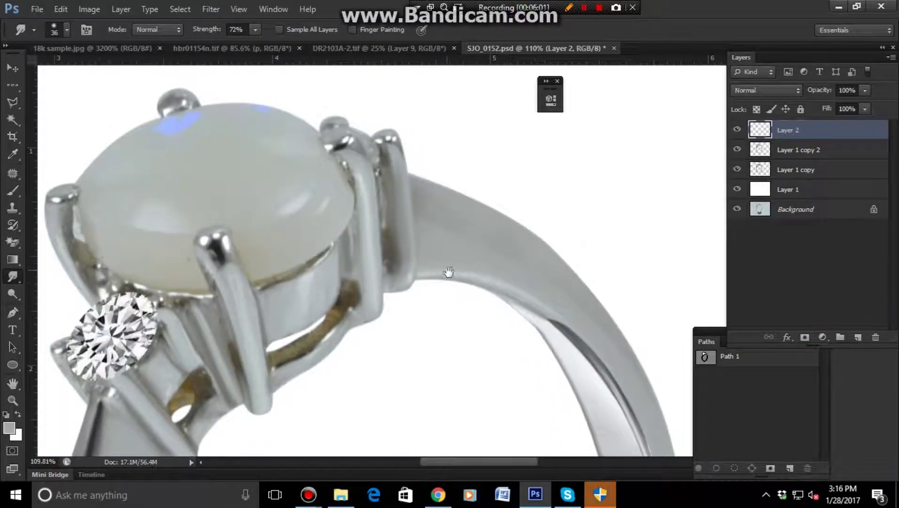
pyautogui.moveTo(444, 293); pyautogui.dragTo(475, 305)
# Copy the diamond onto the upper-right prong, rotate it level, and merge into Layer 2.
pyautogui.press('v')
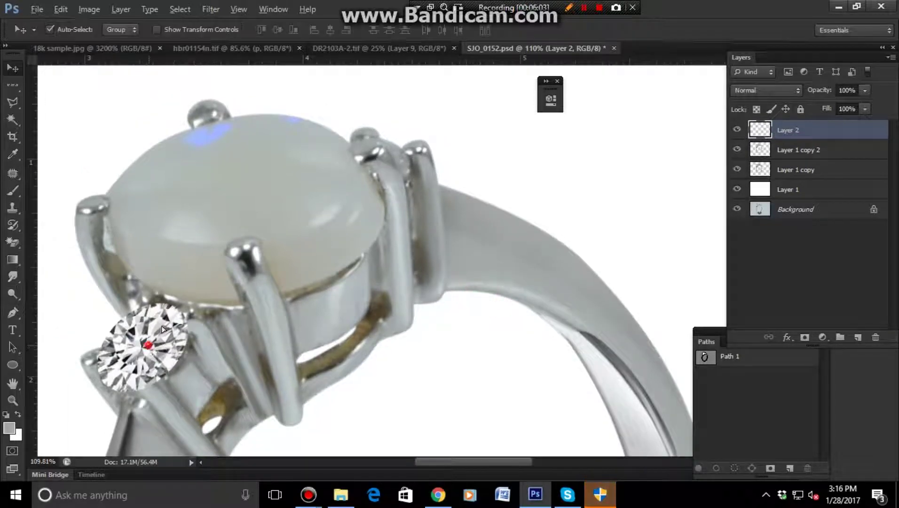
pyautogui.keyDown('alt'); pyautogui.moveTo(170, 353); pyautogui.dragTo(402, 157); pyautogui.keyUp('alt')
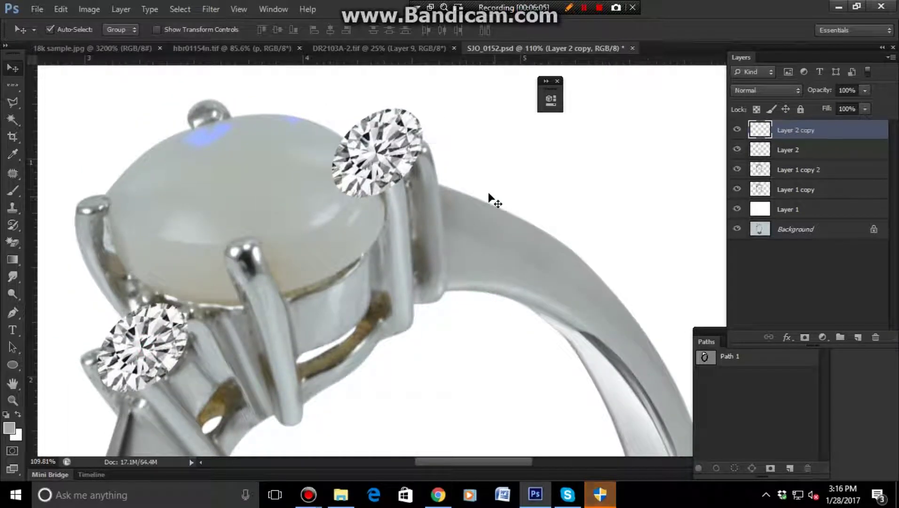
pyautogui.hotkey('ctrl', 't')
pyautogui.moveTo(473, 148); pyautogui.dragTo(468, 209)
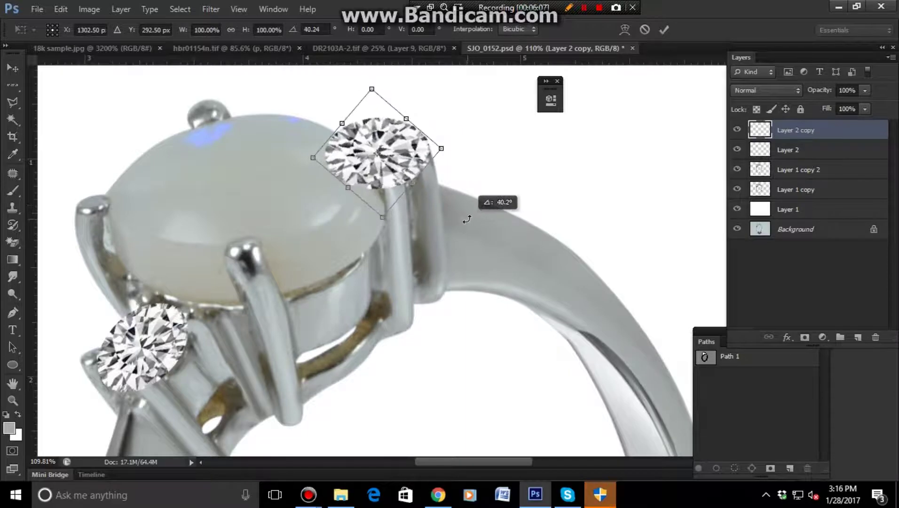
pyautogui.press('Return')
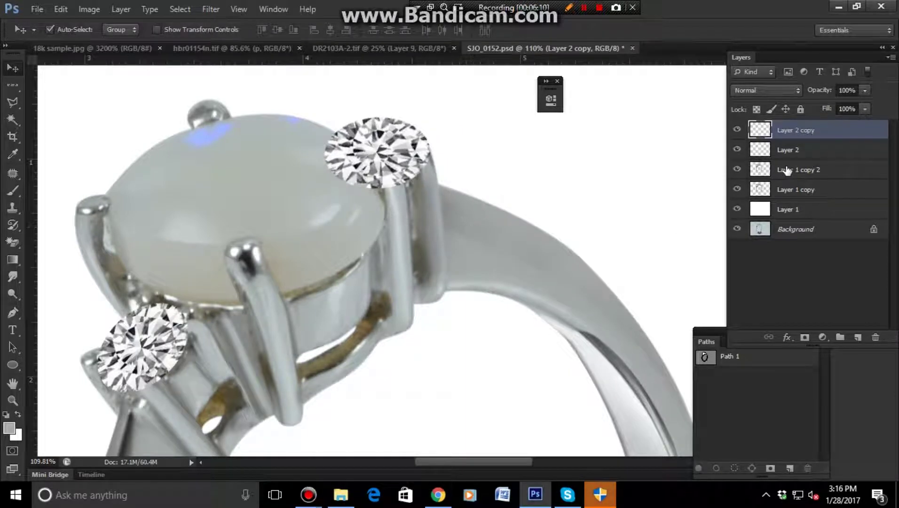
pyautogui.hotkey('ctrl', 'e')
# Add a black mask to Layer 2 and set a small brush for fine mask work.
pyautogui.keyDown('alt'); pyautogui.click(804, 337); pyautogui.keyUp('alt')
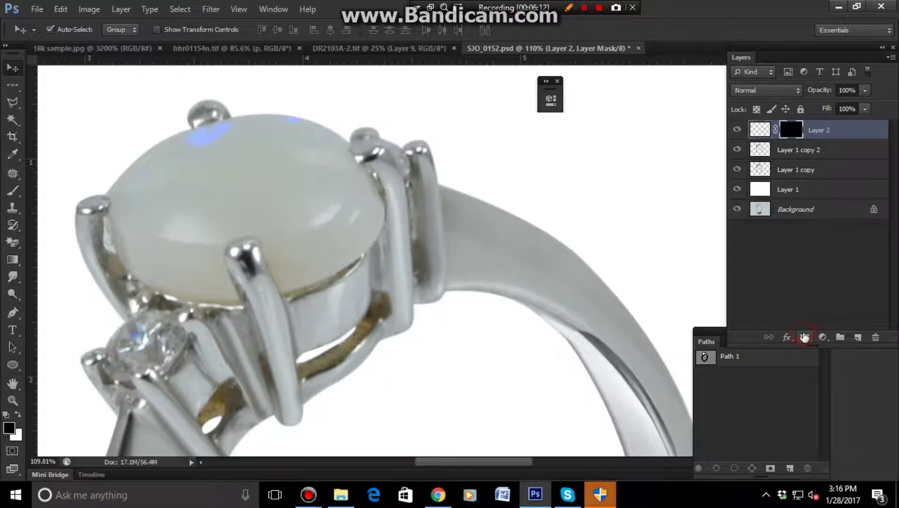
pyautogui.click(16, 193)
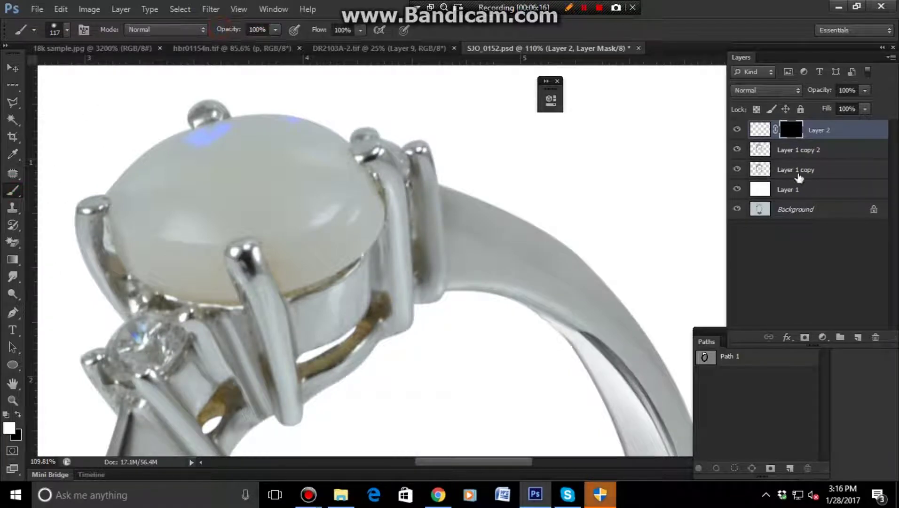
pyautogui.scroll(5, 383, 279)
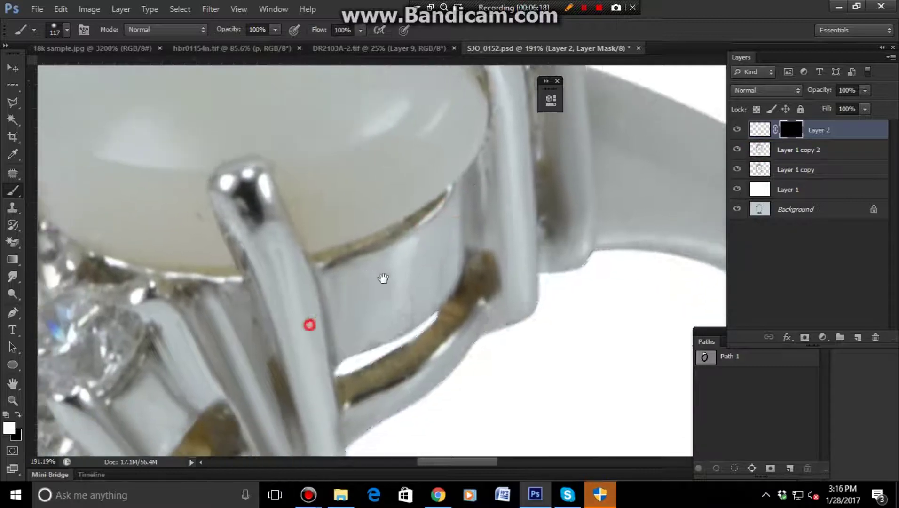
pyautogui.moveTo(384, 278); pyautogui.dragTo(649, 211)
pyautogui.moveTo(328, 254)
pyautogui.mouseDown()
pyautogui.moveTo(281, 255)
pyautogui.moveTo(332, 234)
pyautogui.moveTo(345, 215)
pyautogui.moveTo(372, 225)
pyautogui.moveTo(357, 264)
pyautogui.moveTo(287, 270)
pyautogui.moveTo(297, 239)
pyautogui.moveTo(326, 215)
pyautogui.moveTo(374, 217)
pyautogui.moveTo(371, 209)
pyautogui.moveTo(346, 211)
pyautogui.moveTo(373, 251)
pyautogui.moveTo(292, 267)
pyautogui.mouseUp()
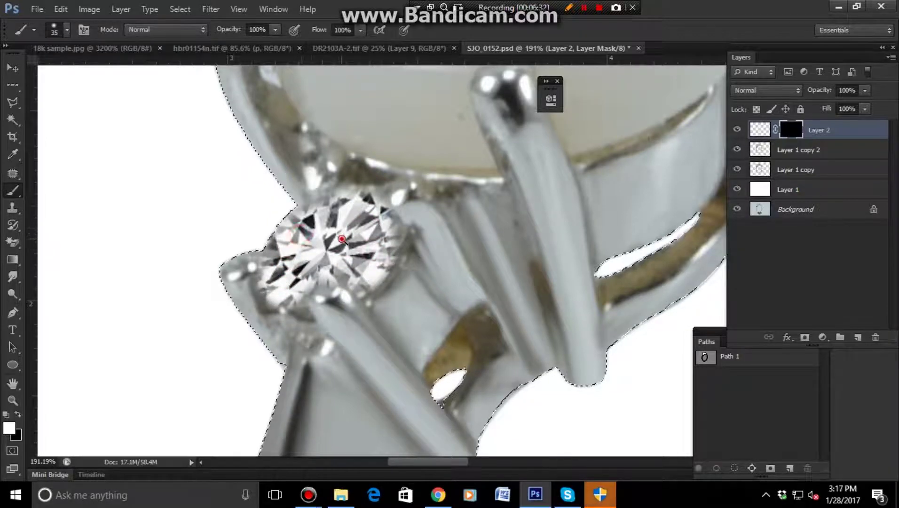
# Paint white into the mask to reveal the diamonds between the prongs.
pyautogui.scroll(-3, 629, 211)
pyautogui.scroll(2, 548, 226)
pyautogui.scroll(3, 548, 121)
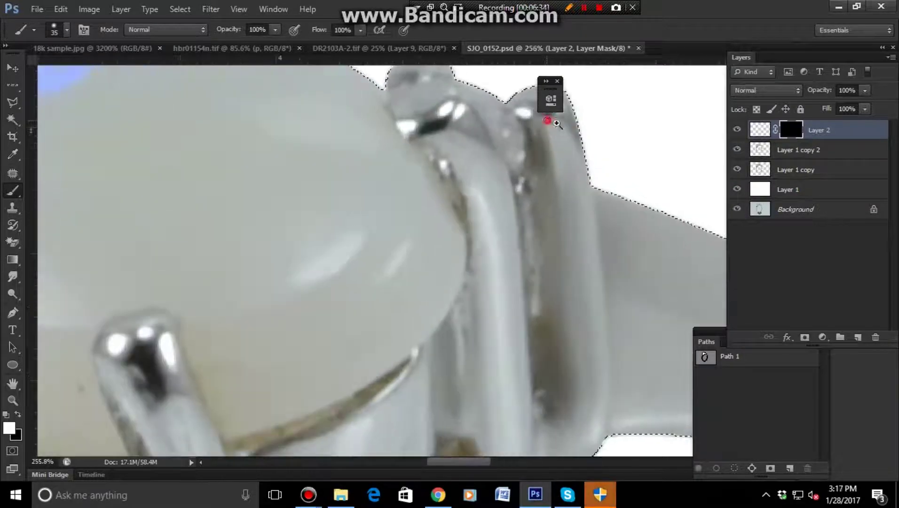
pyautogui.scroll(2, 548, 121)
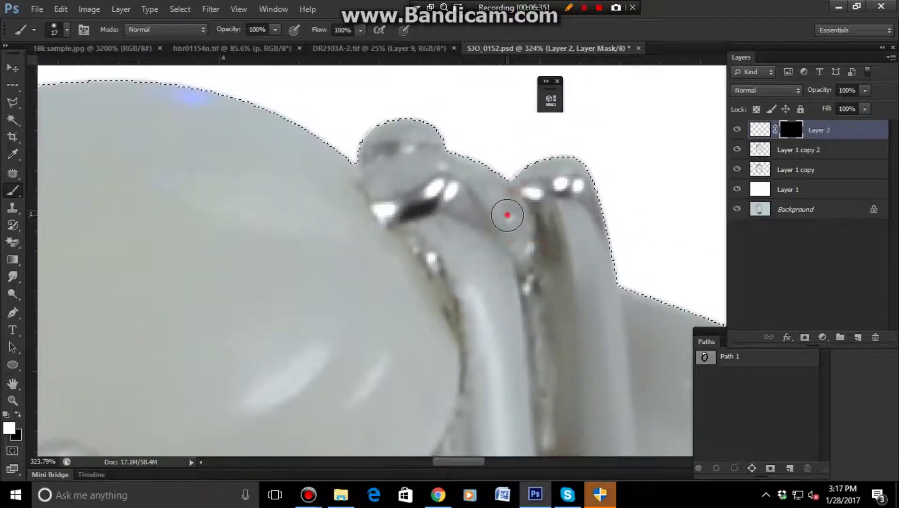
pyautogui.moveTo(508, 215)
pyautogui.mouseDown()
pyautogui.moveTo(518, 225)
pyautogui.moveTo(487, 174)
pyautogui.moveTo(462, 160)
pyautogui.moveTo(412, 169)
pyautogui.mouseUp()
pyautogui.moveTo(424, 172)
pyautogui.mouseDown()
pyautogui.moveTo(393, 193)
pyautogui.moveTo(454, 155)
pyautogui.moveTo(510, 194)
pyautogui.moveTo(481, 284)
pyautogui.mouseUp()
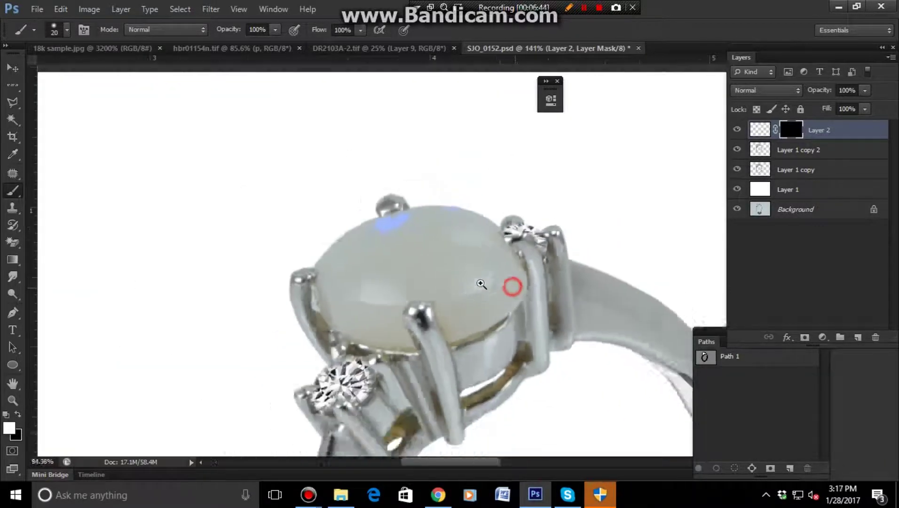
pyautogui.scroll(-1, 481, 283)
pyautogui.moveTo(486, 271); pyautogui.dragTo(441, 244)
# Paint the stone's sampled grey over the opal's blue reflection at 12% opacity.
pyautogui.keyDown('ctrl'); pyautogui.click(767, 155); pyautogui.keyUp('ctrl')
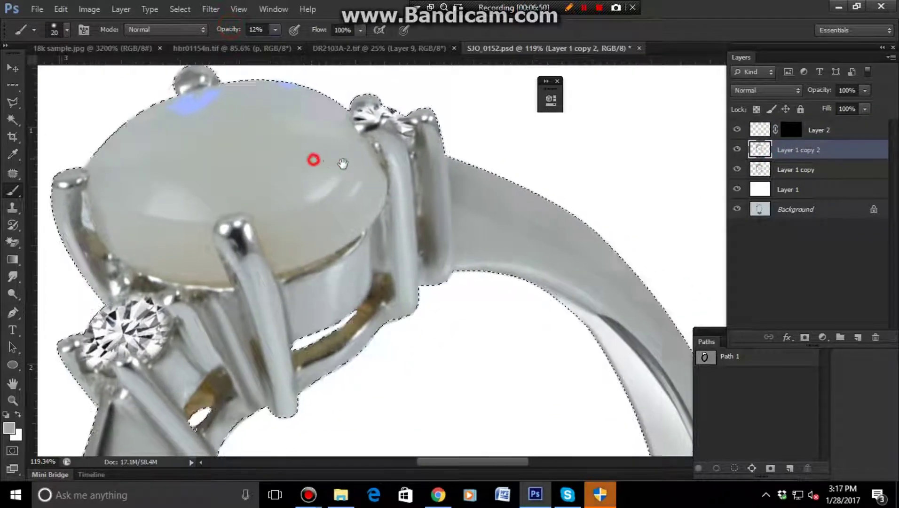
pyautogui.moveTo(272, 158); pyautogui.dragTo(333, 170)
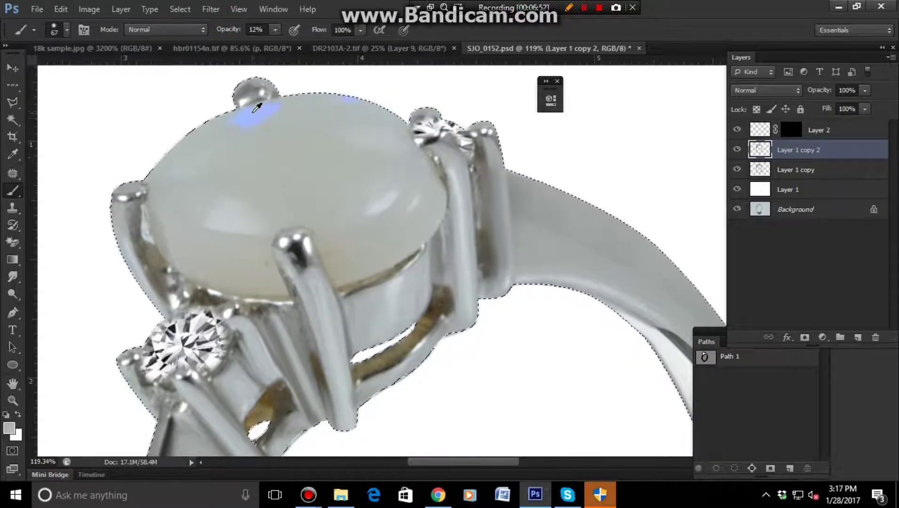
pyautogui.keyDown('alt'); pyautogui.click(289, 134); pyautogui.keyUp('alt')
pyautogui.moveTo(318, 137); pyautogui.dragTo(338, 136)
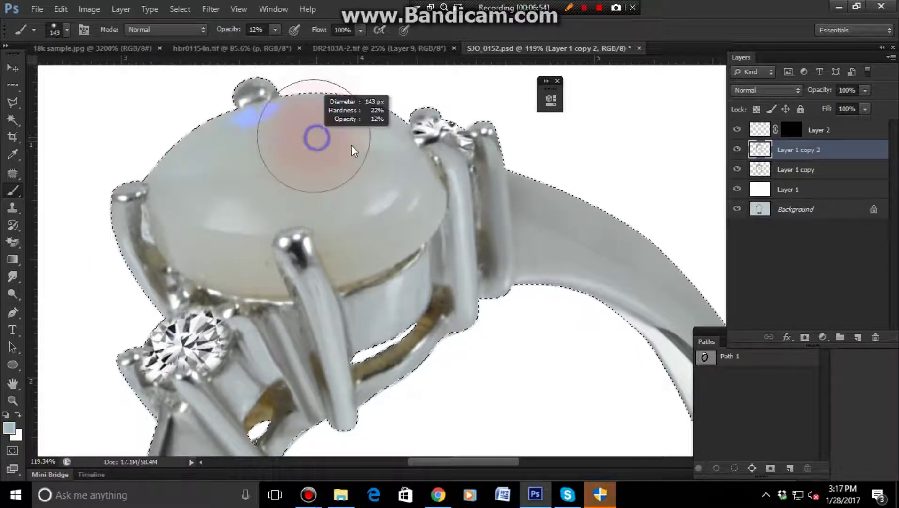
pyautogui.click(335, 116)
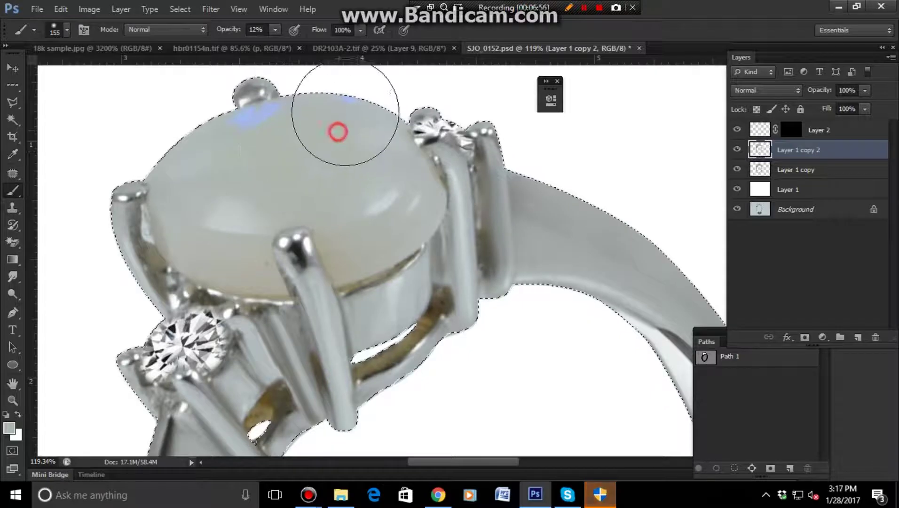
pyautogui.moveTo(351, 165)
pyautogui.mouseDown()
pyautogui.moveTo(276, 142)
pyautogui.moveTo(212, 179)
pyautogui.mouseUp()
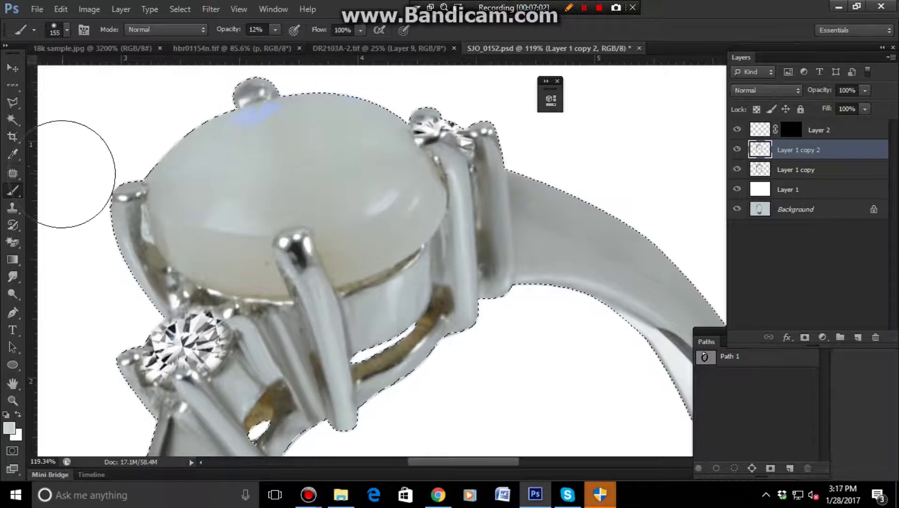
# Smudge the remaining blue tint along the opal's top edge into soft grey.
pyautogui.scroll(5, 342, 95)
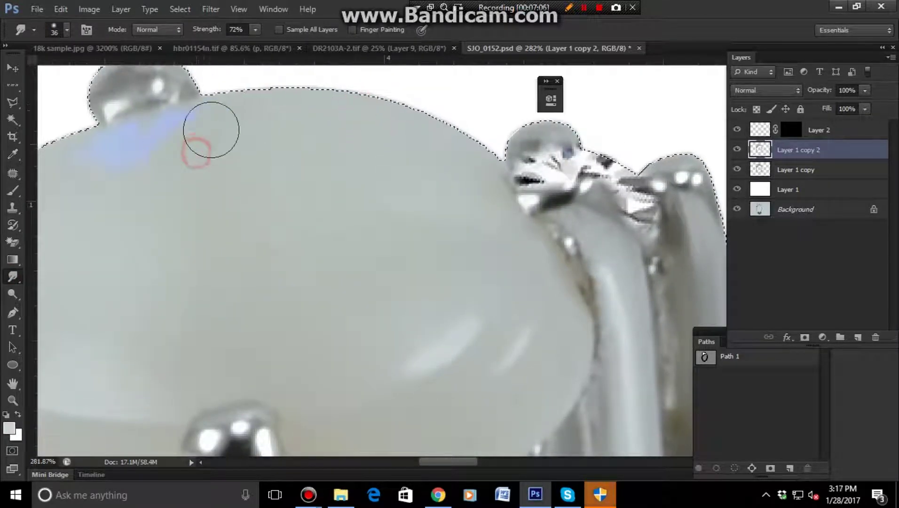
pyautogui.moveTo(212, 130); pyautogui.dragTo(133, 152)
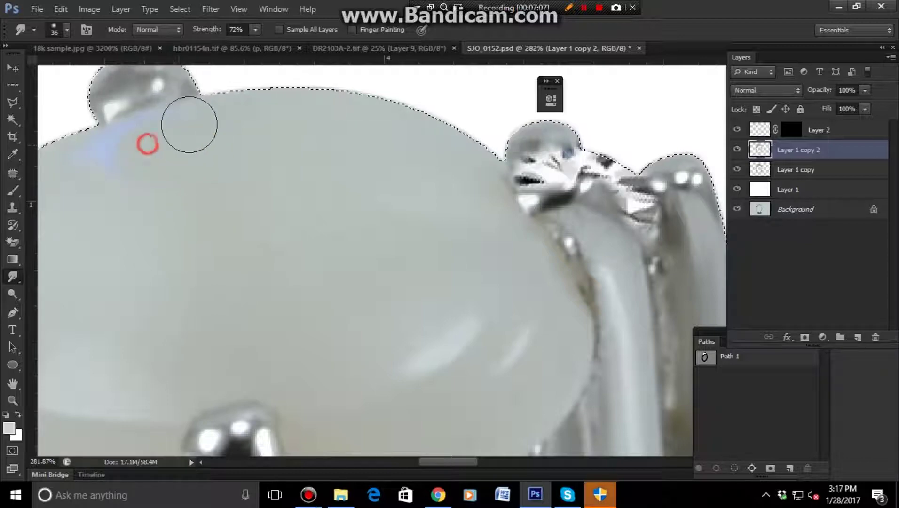
pyautogui.moveTo(180, 129)
pyautogui.mouseDown()
pyautogui.moveTo(203, 152)
pyautogui.moveTo(371, 194)
pyautogui.moveTo(294, 174)
pyautogui.moveTo(319, 160)
pyautogui.moveTo(301, 160)
pyautogui.mouseUp()
pyautogui.moveTo(357, 163)
pyautogui.mouseDown()
pyautogui.moveTo(291, 174)
pyautogui.moveTo(371, 134)
pyautogui.moveTo(346, 144)
pyautogui.mouseUp()
pyautogui.scroll(-5, 377, 201)
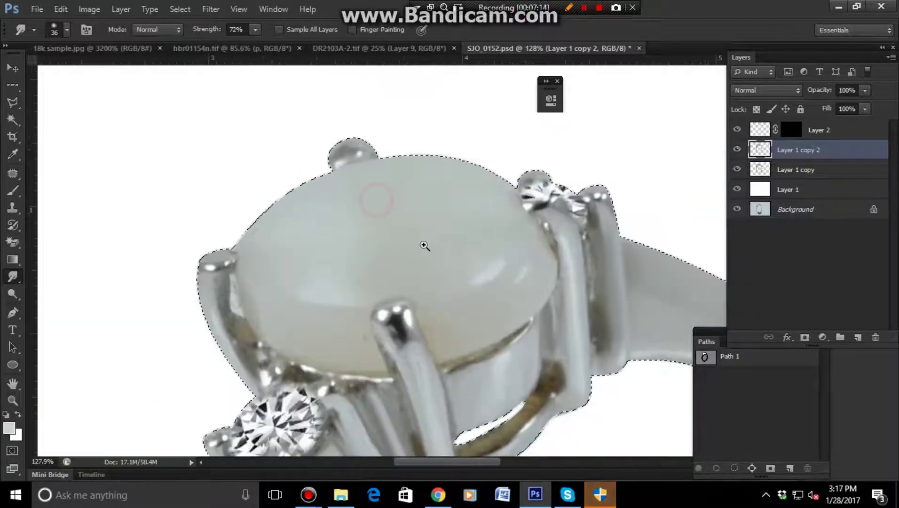
pyautogui.scroll(-1, 424, 246)
pyautogui.scroll(-4, 424, 249)
pyautogui.scroll(-3, 384, 218)
pyautogui.scroll(2, 408, 247)
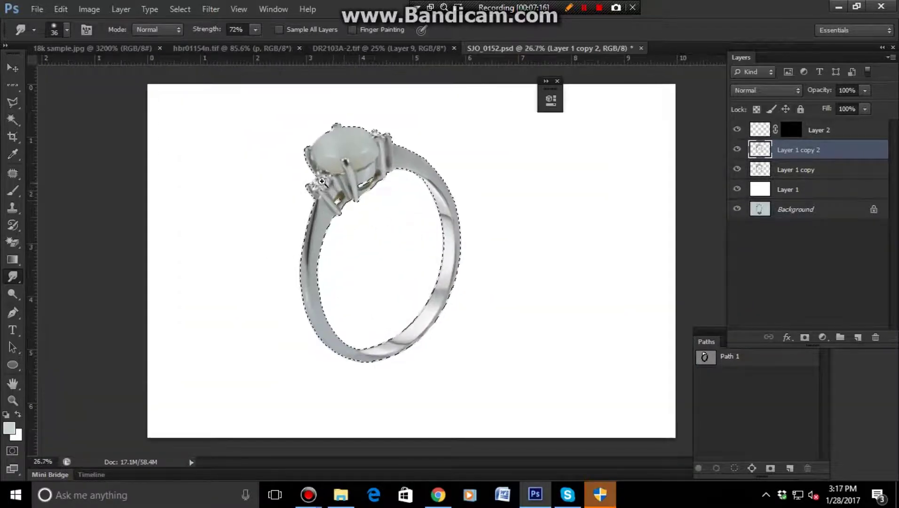
pyautogui.scroll(1, 407, 247)
pyautogui.scroll(-2, 390, 209)
pyautogui.scroll(1, 391, 210)
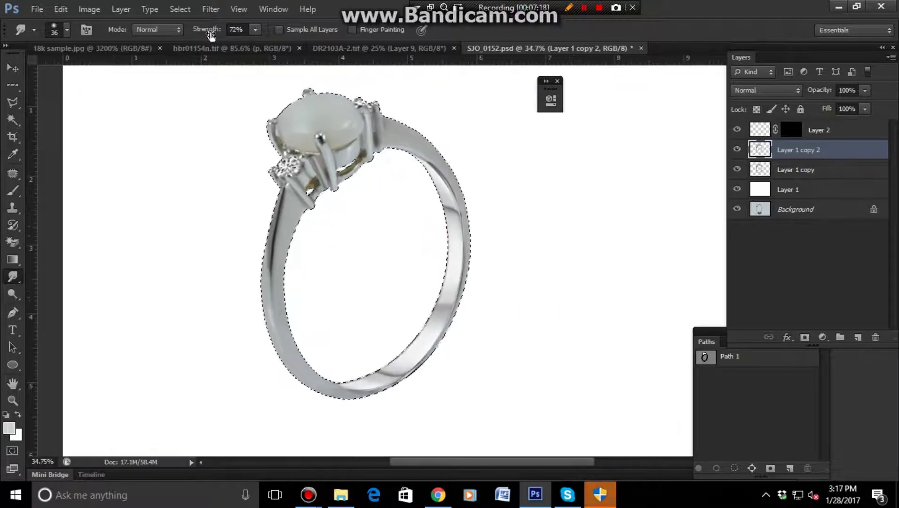
# Sample a light colour from the ring band in hbr01154n.tif.
pyautogui.click(220, 47)
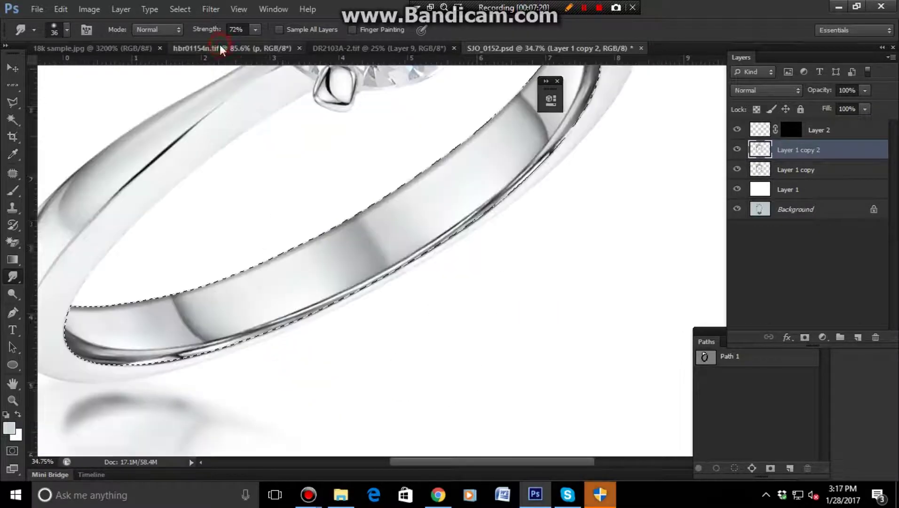
pyautogui.click(14, 193)
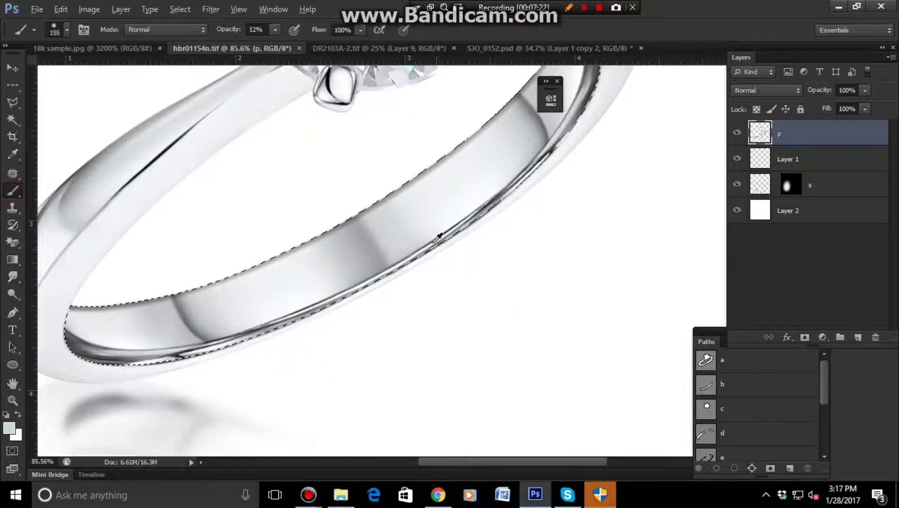
pyautogui.keyDown('alt'); pyautogui.click(421, 205); pyautogui.keyUp('alt')
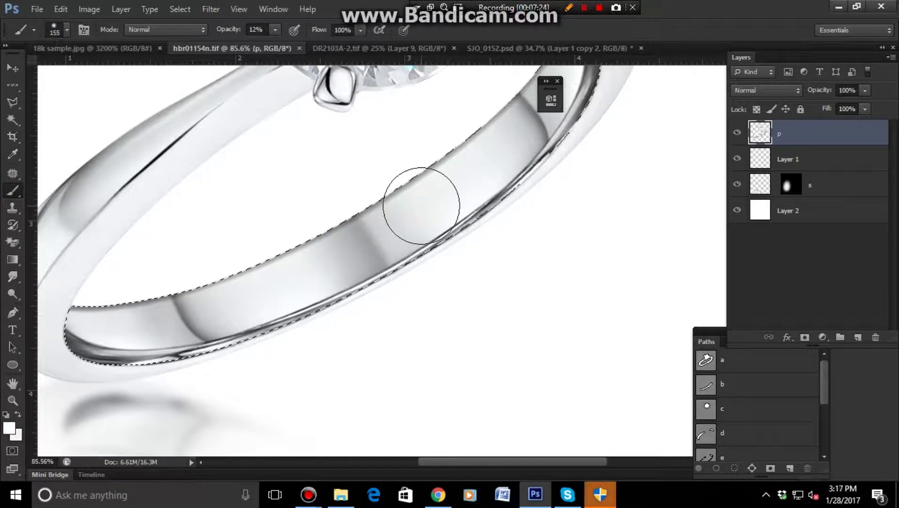
pyautogui.keyDown('alt'); pyautogui.click(422, 206); pyautogui.keyUp('alt')
pyautogui.click(519, 48)
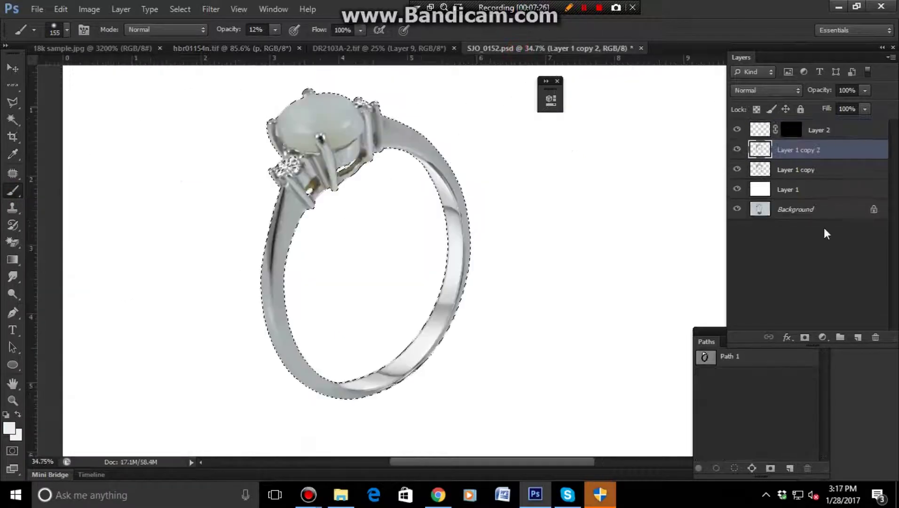
# Add Layer 3 filled with light grey in Color blend mode, masked to the ring.
pyautogui.click(857, 338)
pyautogui.hotkey('alt', 'BackSpace')
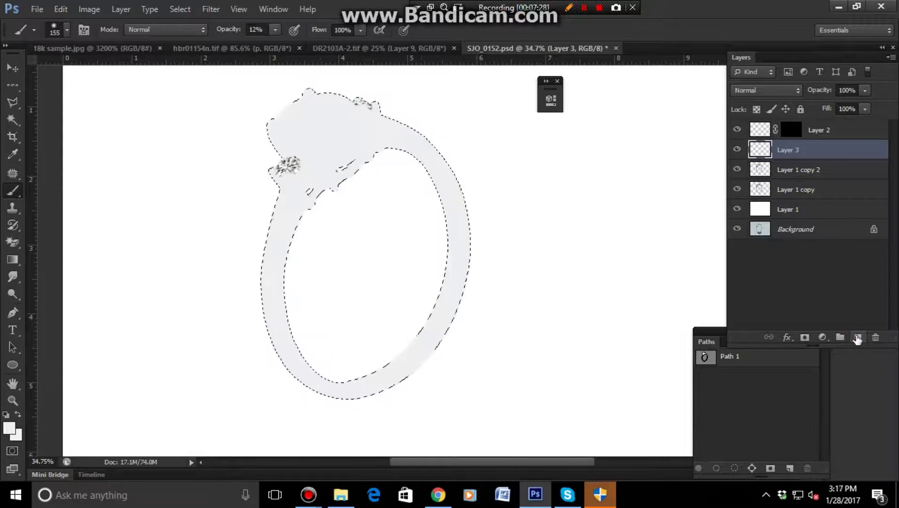
pyautogui.click(790, 92)
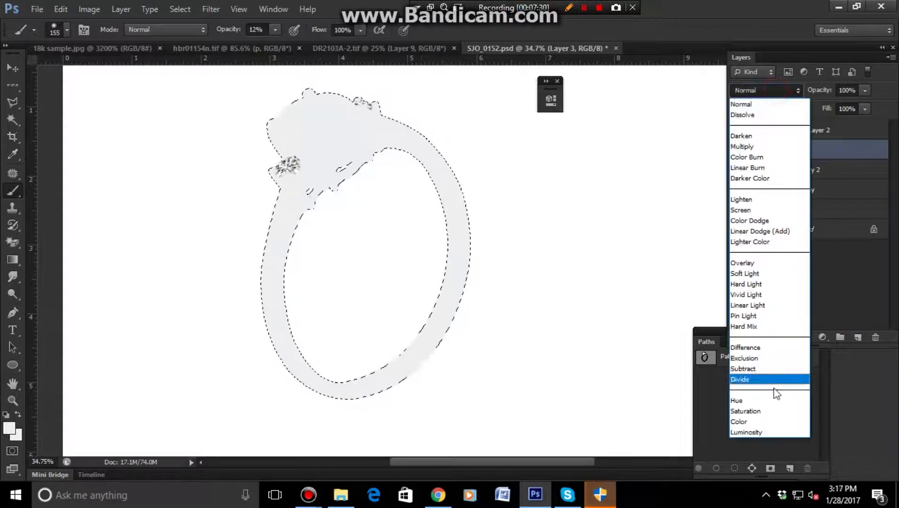
pyautogui.click(749, 422)
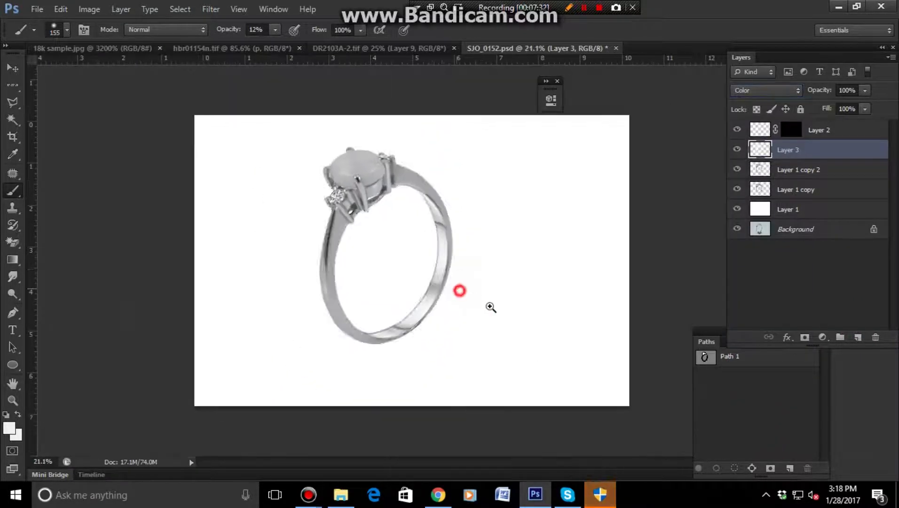
pyautogui.moveTo(460, 291); pyautogui.dragTo(459, 267)
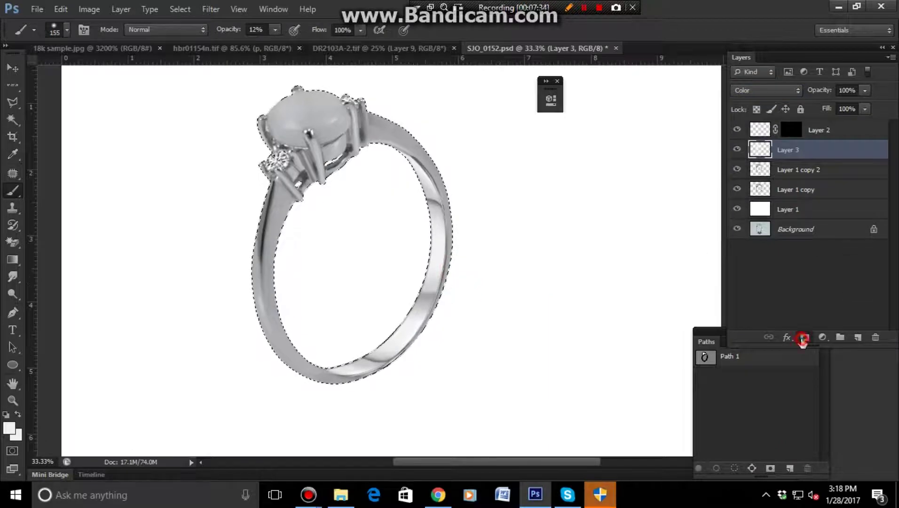
pyautogui.click(803, 338)
# Paint Layer 3's mask over the stone at 100% opacity.
pyautogui.click(523, 218)
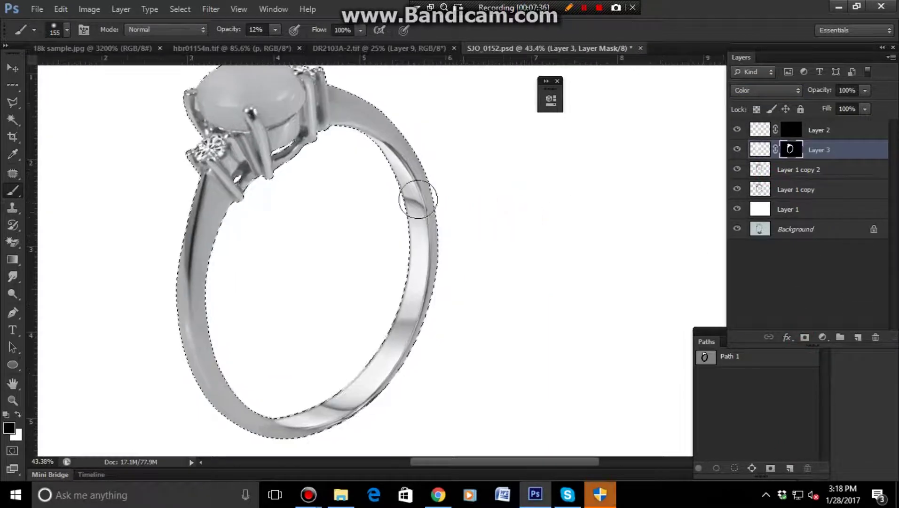
pyautogui.moveTo(325, 137); pyautogui.dragTo(353, 144)
pyautogui.hotkey('ctrl', 'r')
pyautogui.hotkey('ctrl', 'Return')
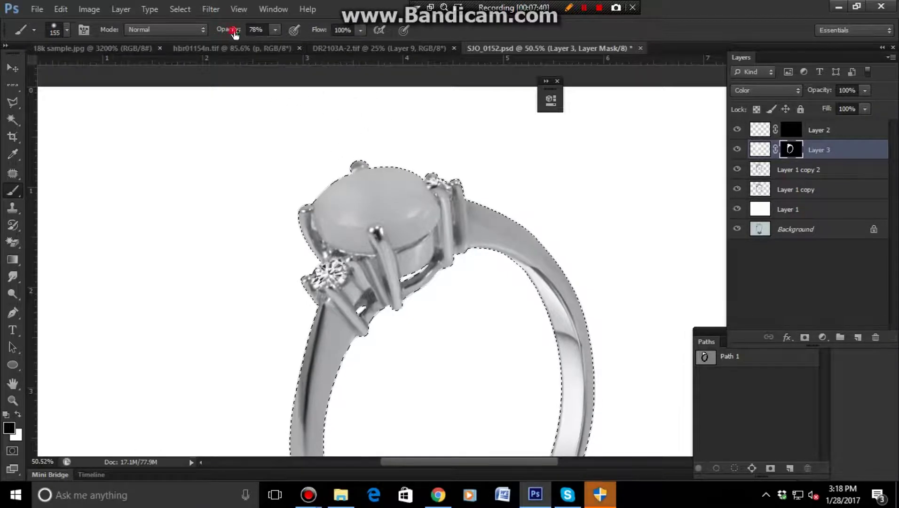
pyautogui.moveTo(234, 32)
pyautogui.mouseDown()
pyautogui.moveTo(396, 207)
pyautogui.moveTo(444, 229)
pyautogui.mouseUp()
pyautogui.scroll(3, 396, 207)
pyautogui.moveTo(390, 178)
pyautogui.mouseDown()
pyautogui.moveTo(301, 211)
pyautogui.moveTo(315, 255)
pyautogui.moveTo(322, 261)
pyautogui.moveTo(365, 223)
pyautogui.moveTo(428, 240)
pyautogui.moveTo(376, 257)
pyautogui.moveTo(311, 237)
pyautogui.moveTo(303, 217)
pyautogui.moveTo(287, 215)
pyautogui.moveTo(345, 185)
pyautogui.moveTo(429, 184)
pyautogui.moveTo(449, 217)
pyautogui.moveTo(311, 212)
pyautogui.moveTo(404, 200)
pyautogui.mouseUp()
# Delete Layer 3 from the Layers panel.
pyautogui.scroll(-5, 376, 202)
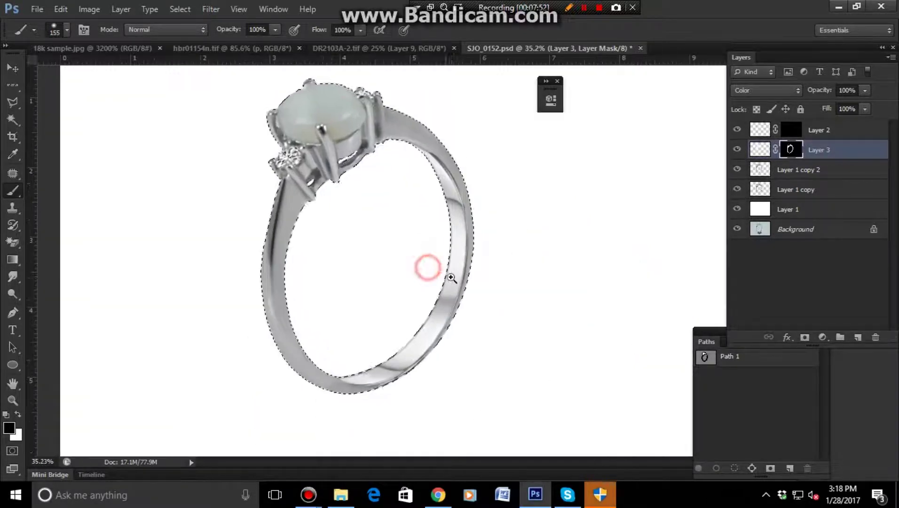
pyautogui.press('Delete')
pyautogui.scroll(-2, 572, 330)
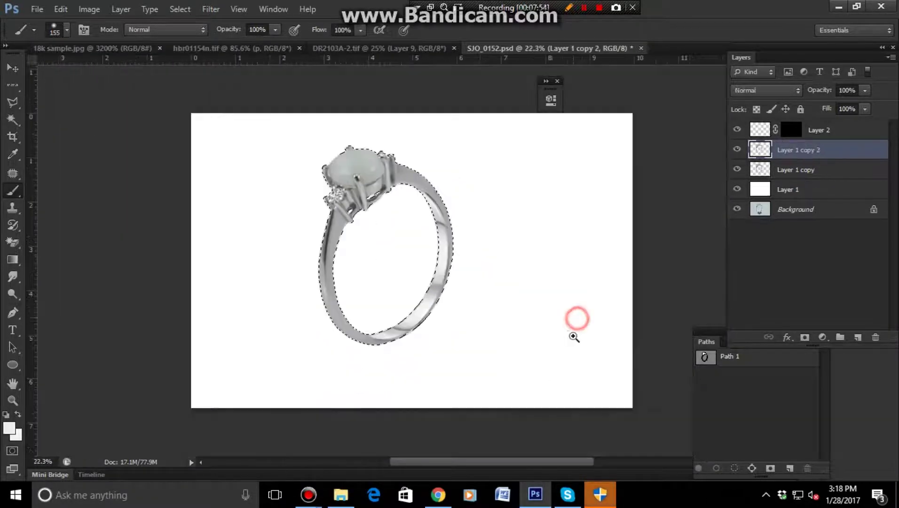
pyautogui.scroll(2, 574, 337)
pyautogui.click(823, 337)
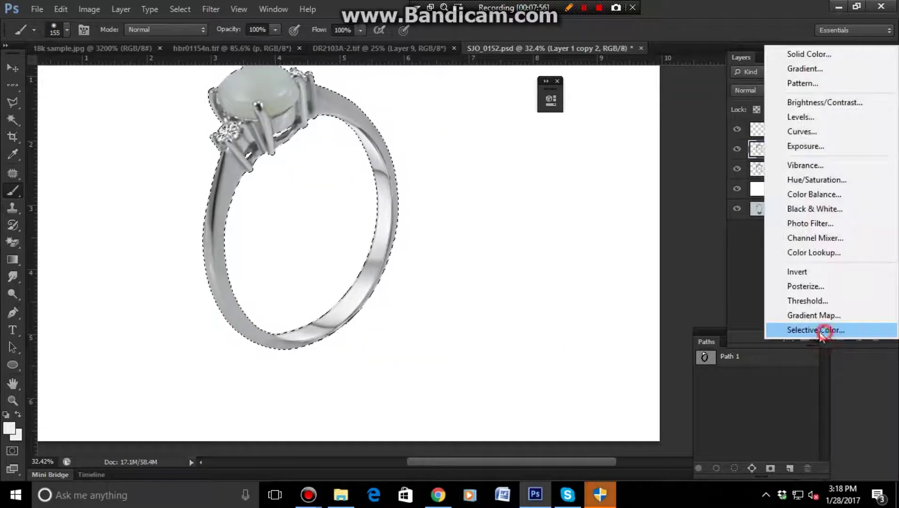
pyautogui.click(820, 333)
pyautogui.click(504, 150)
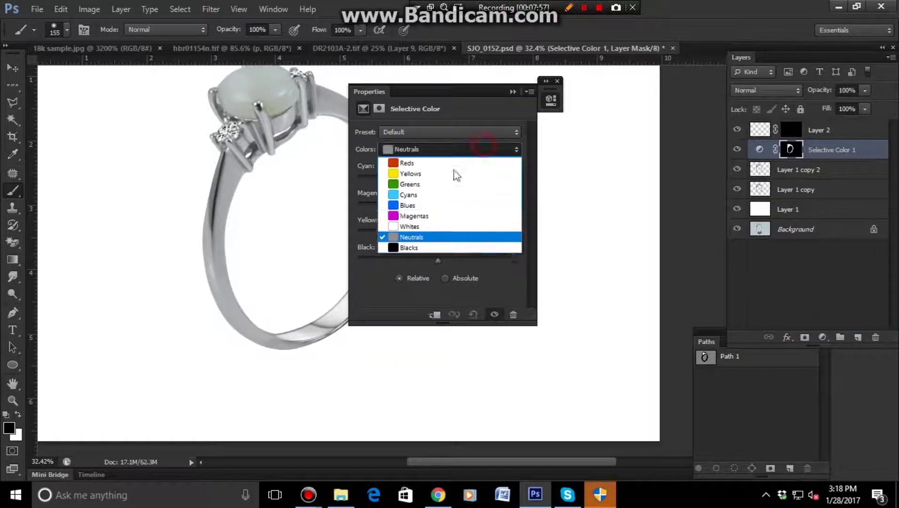
pyautogui.click(433, 227)
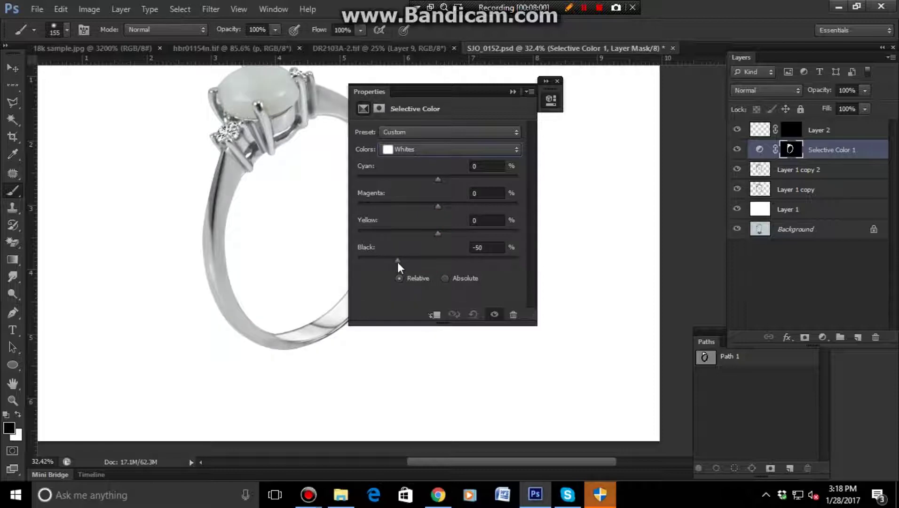
pyautogui.click(440, 149)
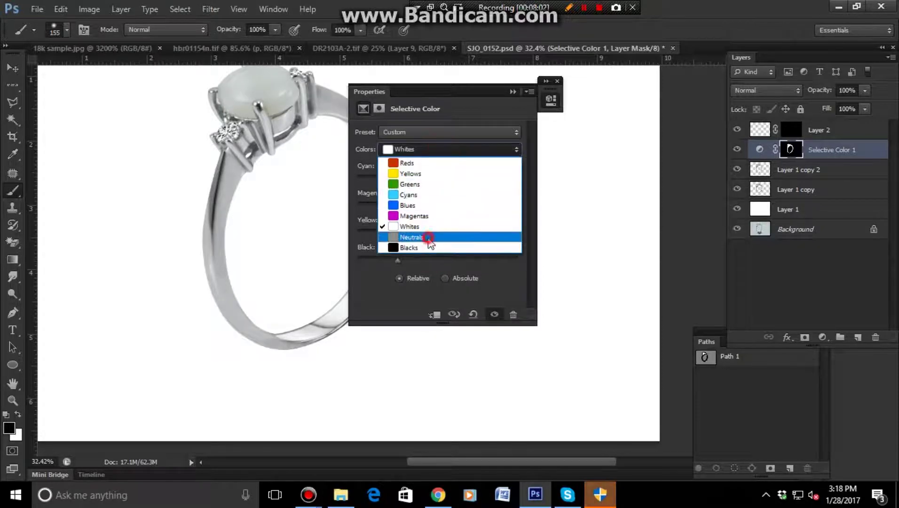
pyautogui.click(429, 237)
pyautogui.moveTo(438, 260); pyautogui.dragTo(420, 262)
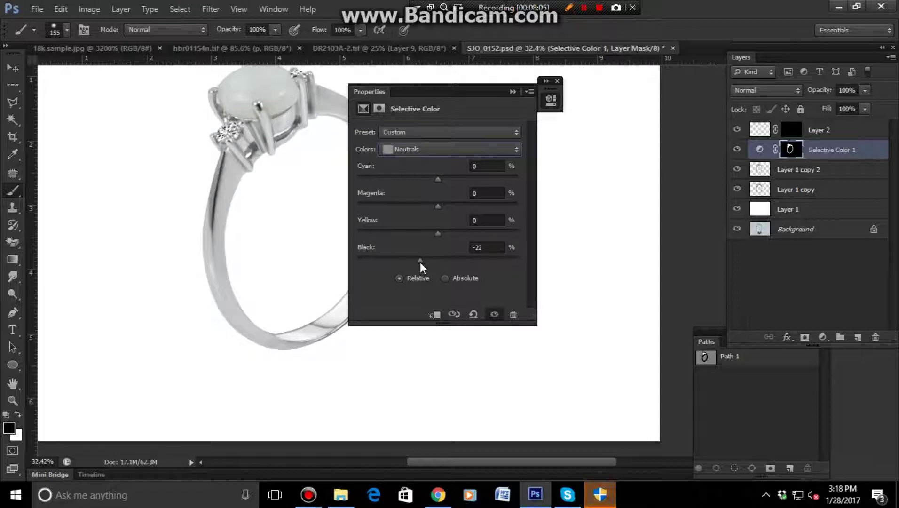
pyautogui.click(513, 92)
pyautogui.moveTo(534, 167)
pyautogui.mouseDown()
pyautogui.moveTo(500, 279)
pyautogui.moveTo(341, 201)
pyautogui.moveTo(458, 243)
pyautogui.mouseUp()
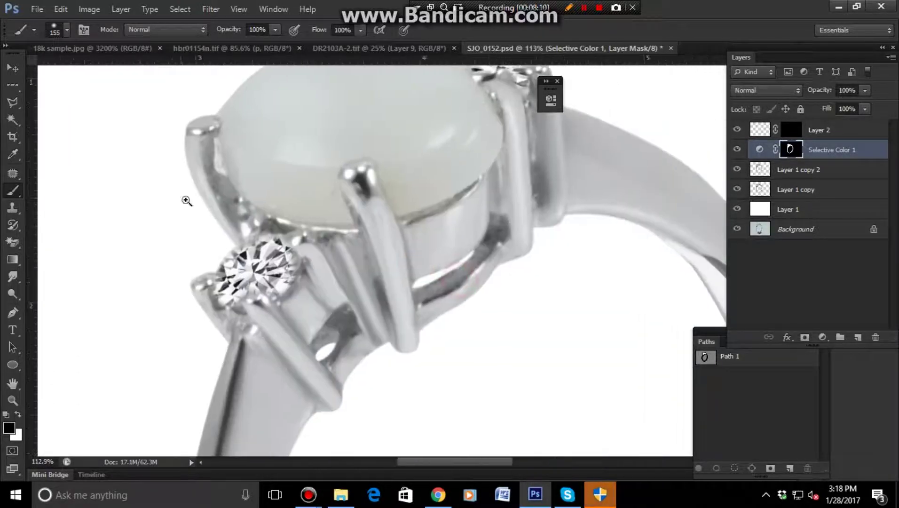
pyautogui.moveTo(186, 200); pyautogui.dragTo(556, 267)
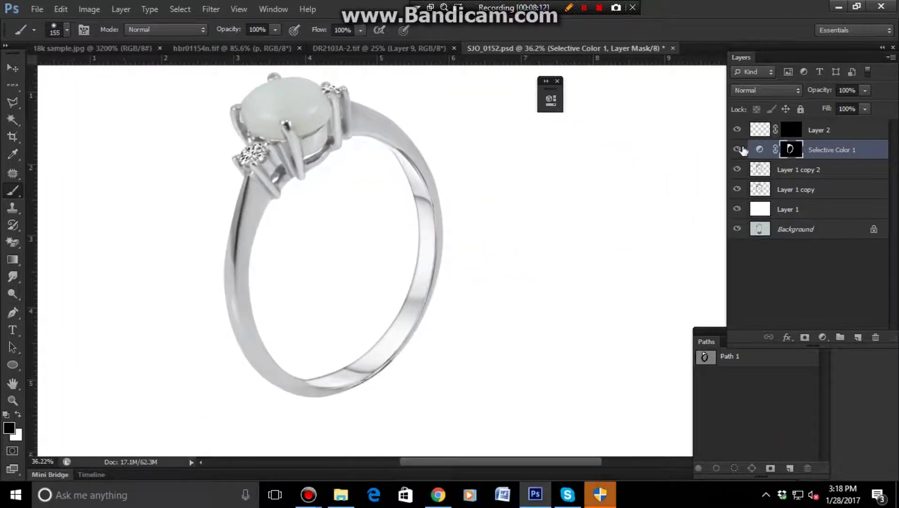
pyautogui.click(738, 149)
pyautogui.click(738, 149)
pyautogui.moveTo(641, 195)
pyautogui.mouseDown()
pyautogui.moveTo(526, 221)
pyautogui.moveTo(538, 251)
pyautogui.moveTo(521, 273)
pyautogui.moveTo(528, 287)
pyautogui.moveTo(714, 264)
pyautogui.mouseUp()
pyautogui.press('Delete')
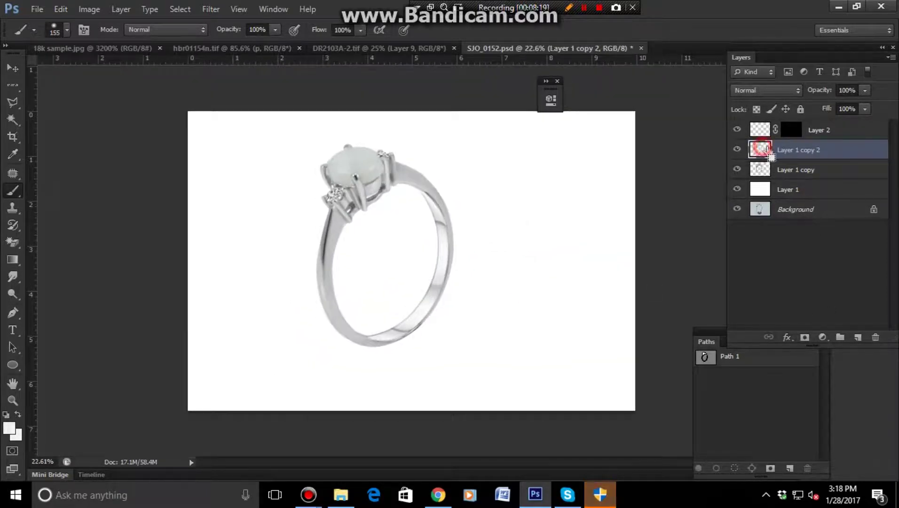
pyautogui.click(821, 339)
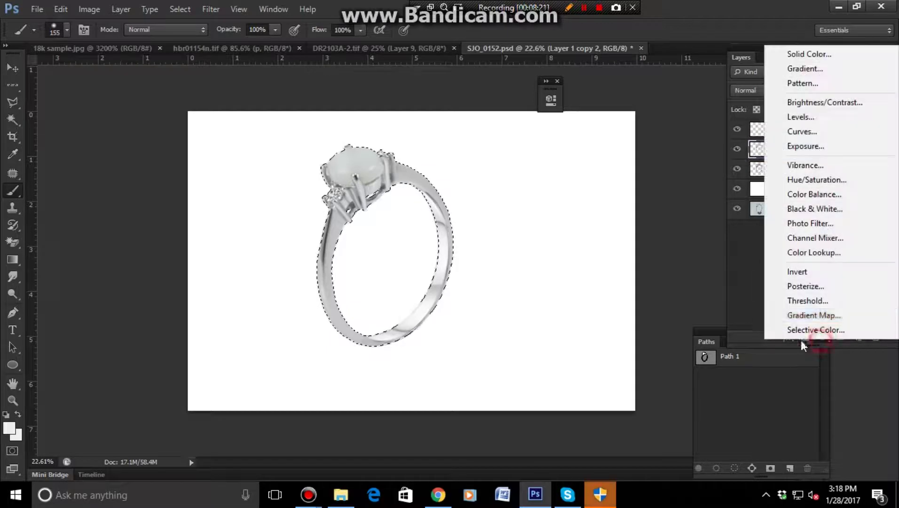
pyautogui.click(821, 148)
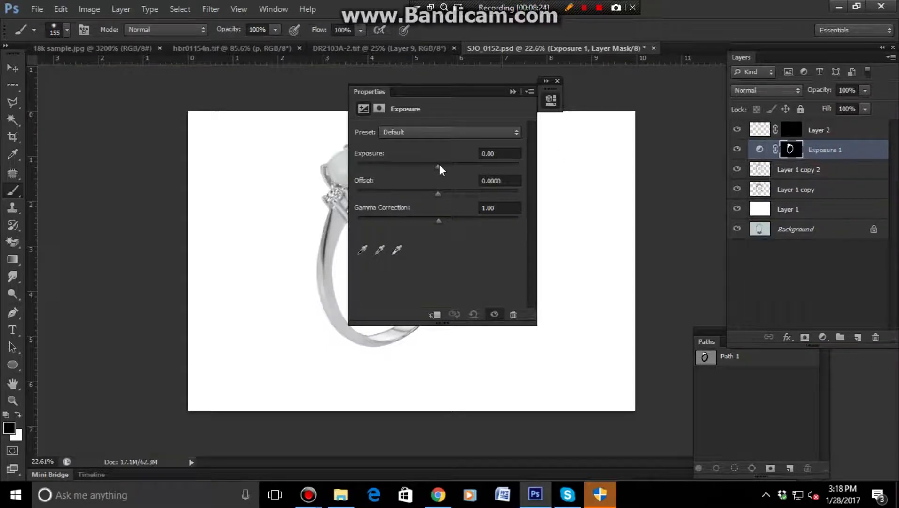
pyautogui.click(439, 165)
pyautogui.click(441, 220)
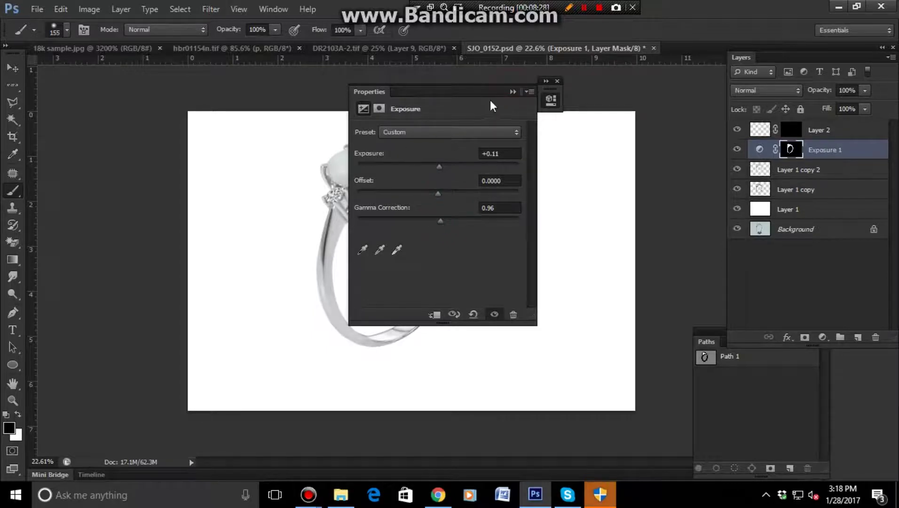
pyautogui.click(512, 91)
pyautogui.moveTo(411, 156)
pyautogui.mouseDown()
pyautogui.moveTo(418, 272)
pyautogui.moveTo(526, 235)
pyautogui.mouseUp()
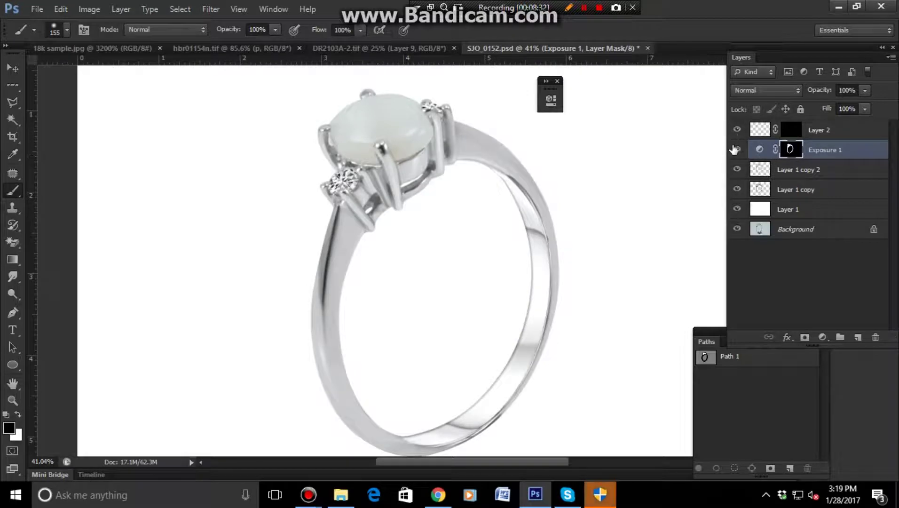
pyautogui.click(736, 149)
pyautogui.click(804, 336)
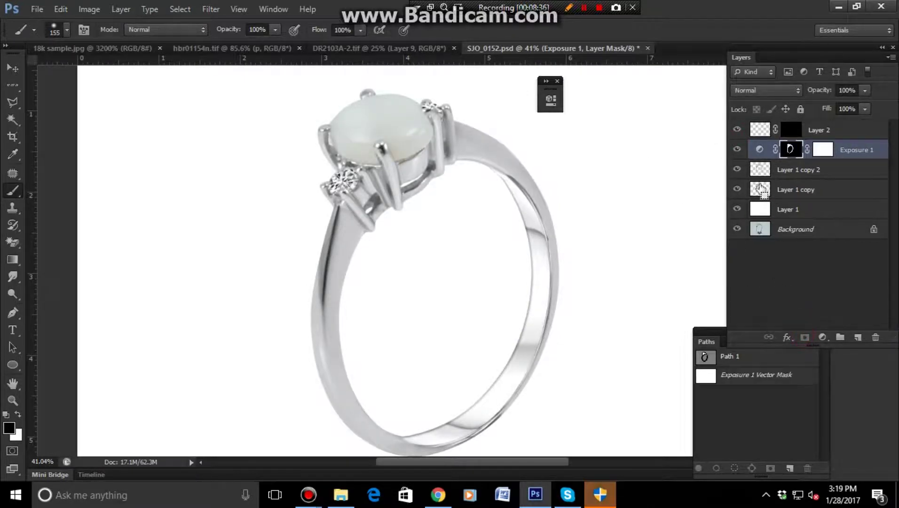
pyautogui.keyDown('ctrl'); pyautogui.click(756, 173); pyautogui.keyUp('ctrl')
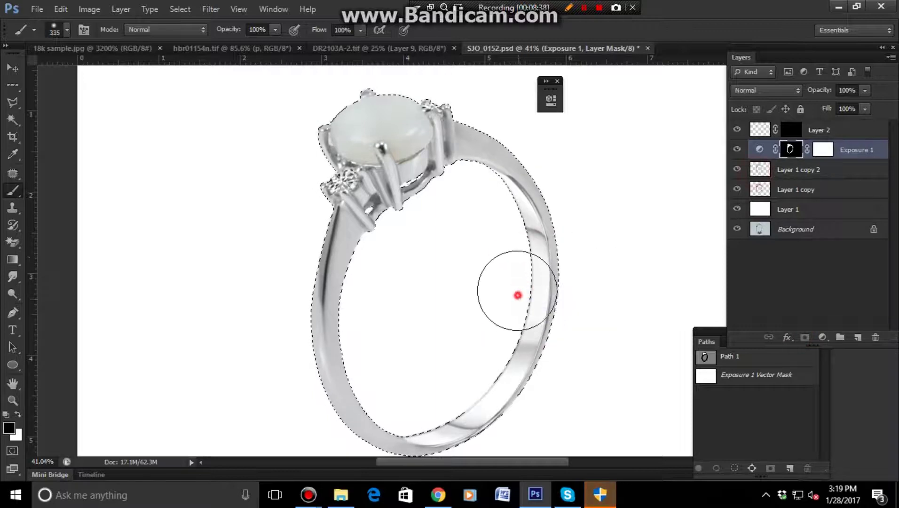
pyautogui.moveTo(499, 231)
pyautogui.mouseDown()
pyautogui.moveTo(428, 415)
pyautogui.moveTo(558, 236)
pyautogui.mouseUp()
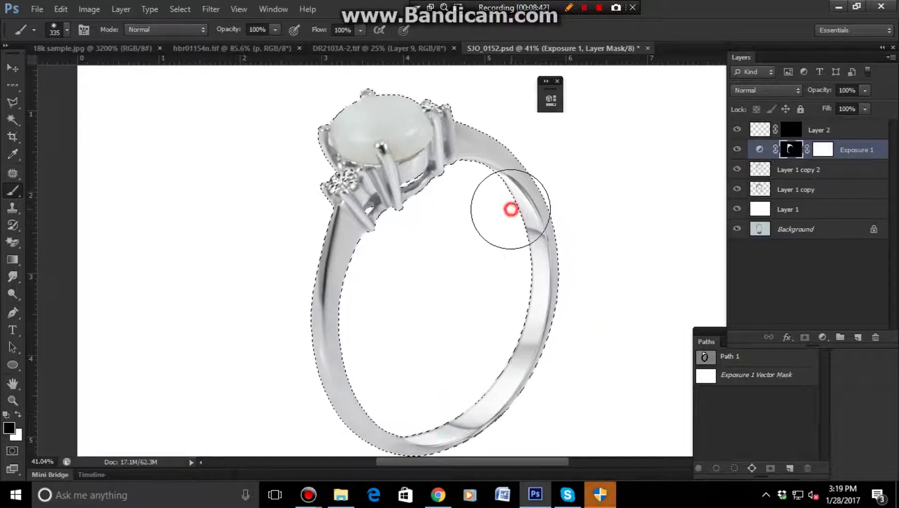
pyautogui.hotkey('ctrl', '0')
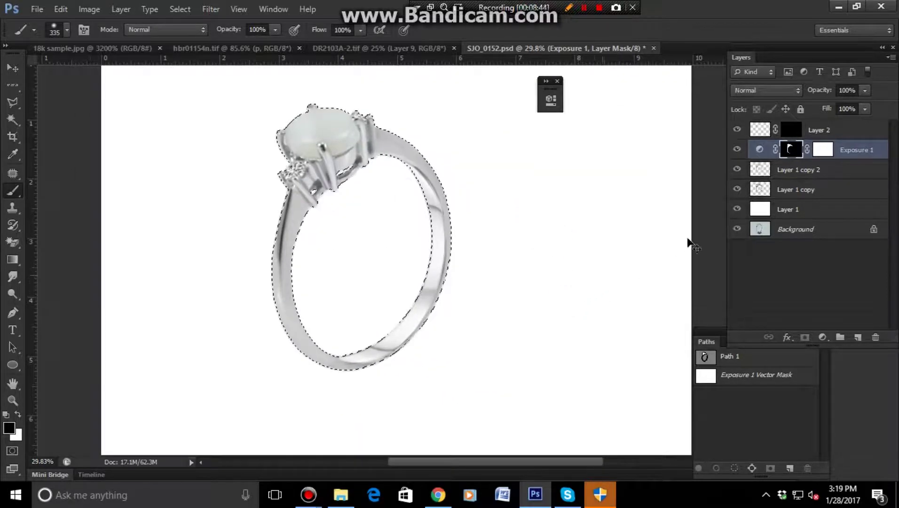
pyautogui.press('Delete')
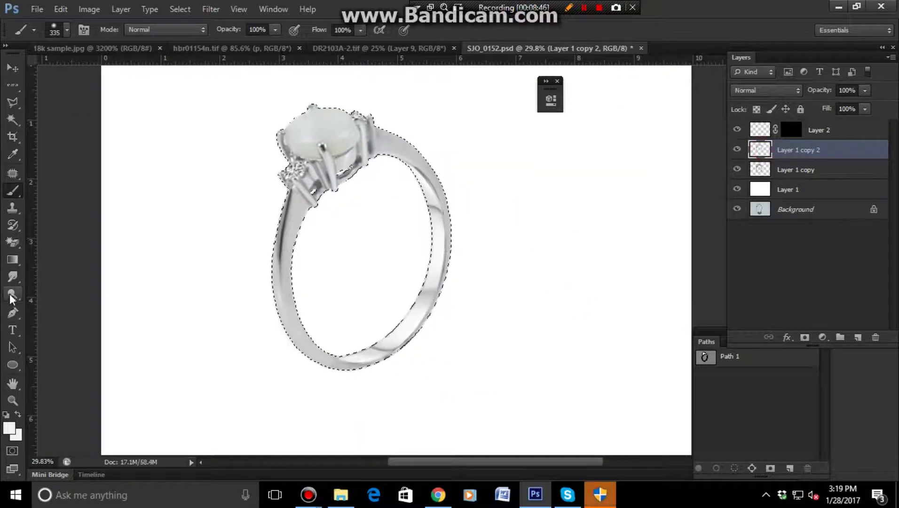
# Lighten the area around the stone with the Dodge tool at Midtones, 5%.
pyautogui.click(12, 294)
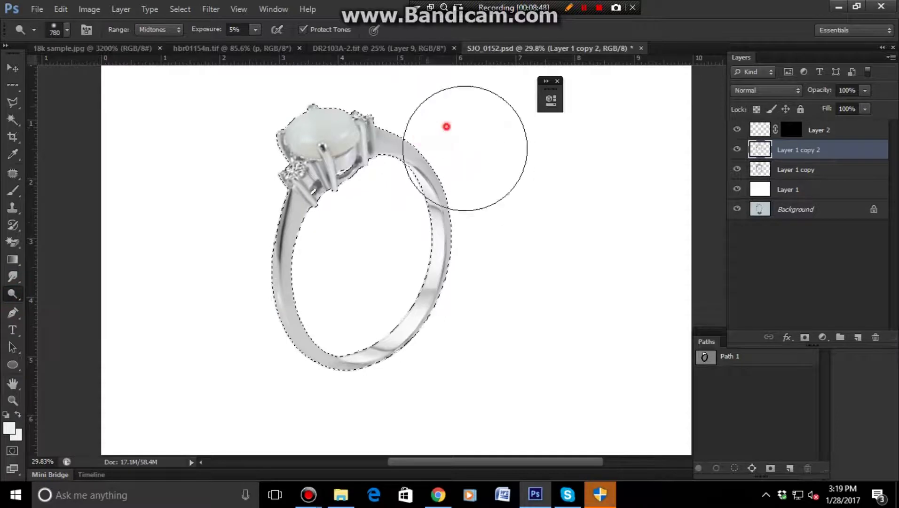
pyautogui.moveTo(466, 134)
pyautogui.mouseDown()
pyautogui.moveTo(249, 190)
pyautogui.moveTo(328, 126)
pyautogui.mouseUp()
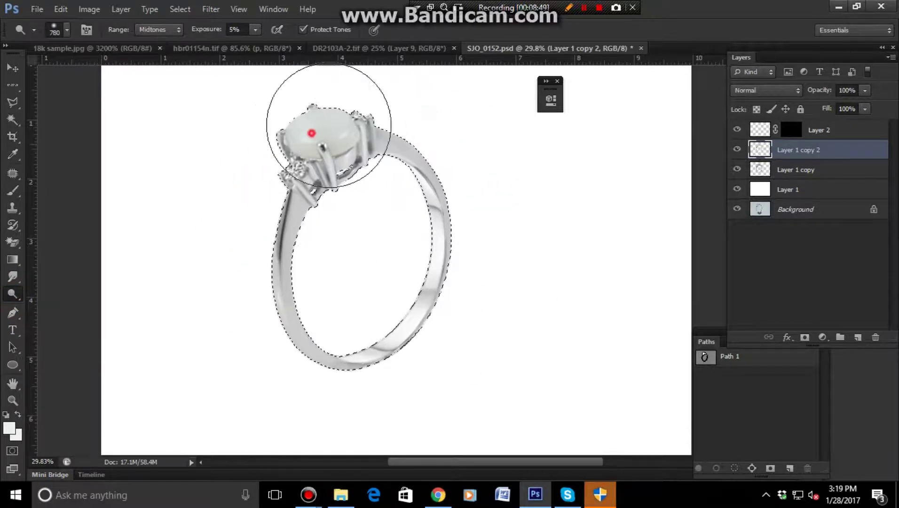
pyautogui.moveTo(438, 325); pyautogui.dragTo(472, 293)
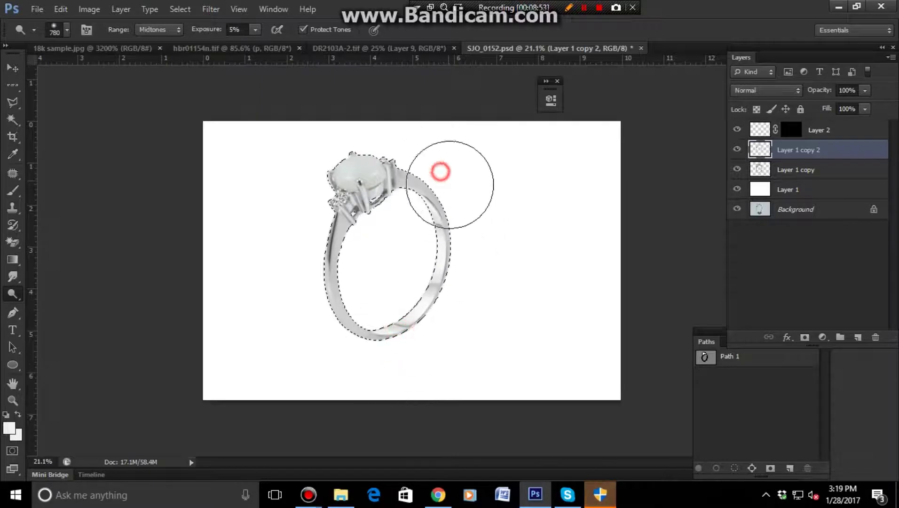
pyautogui.moveTo(485, 320)
pyautogui.mouseDown()
pyautogui.moveTo(567, 330)
pyautogui.moveTo(528, 322)
pyautogui.mouseUp()
pyautogui.moveTo(494, 288)
pyautogui.mouseDown()
pyautogui.moveTo(512, 295)
pyautogui.moveTo(460, 288)
pyautogui.moveTo(493, 297)
pyautogui.moveTo(520, 327)
pyautogui.mouseUp()
# Save the file, compare against the original Background, and delete Layer 1 copy 2.
pyautogui.hotkey('ctrl', 's')
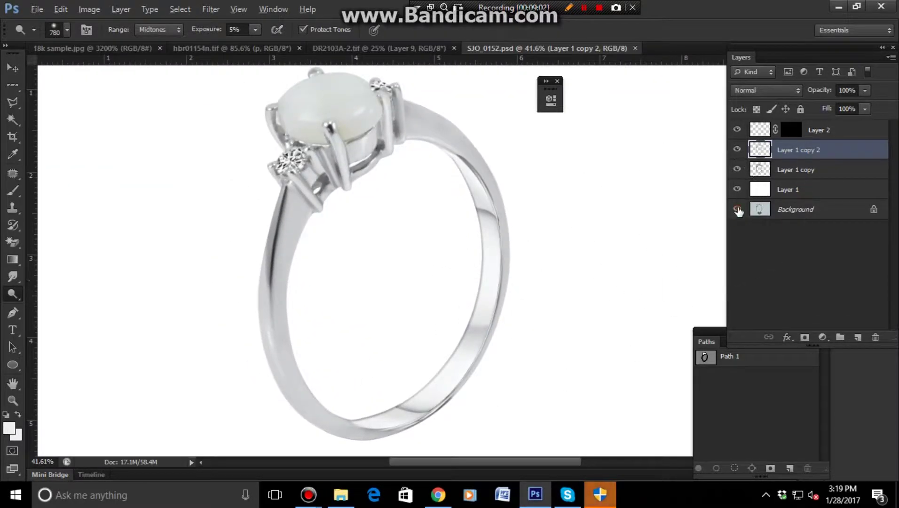
pyautogui.click(737, 210)
pyautogui.click(737, 210)
pyautogui.click(738, 209)
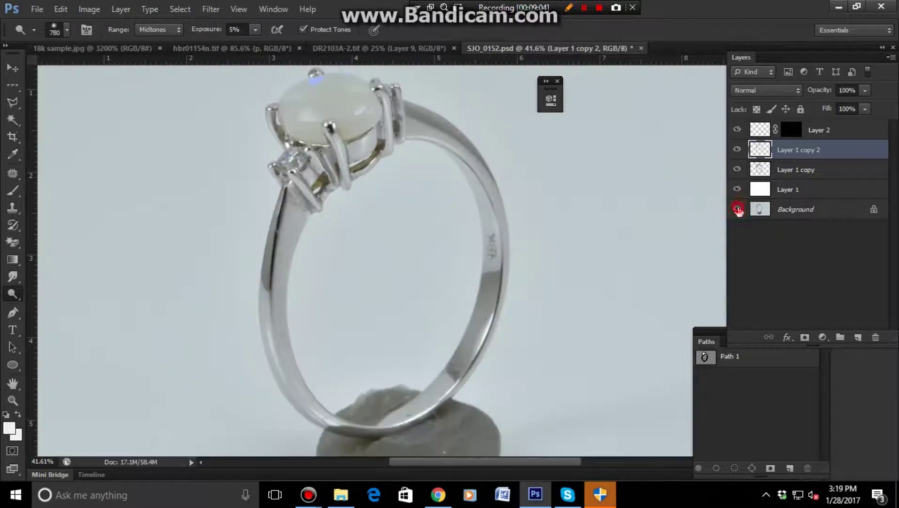
pyautogui.click(738, 210)
pyautogui.click(737, 210)
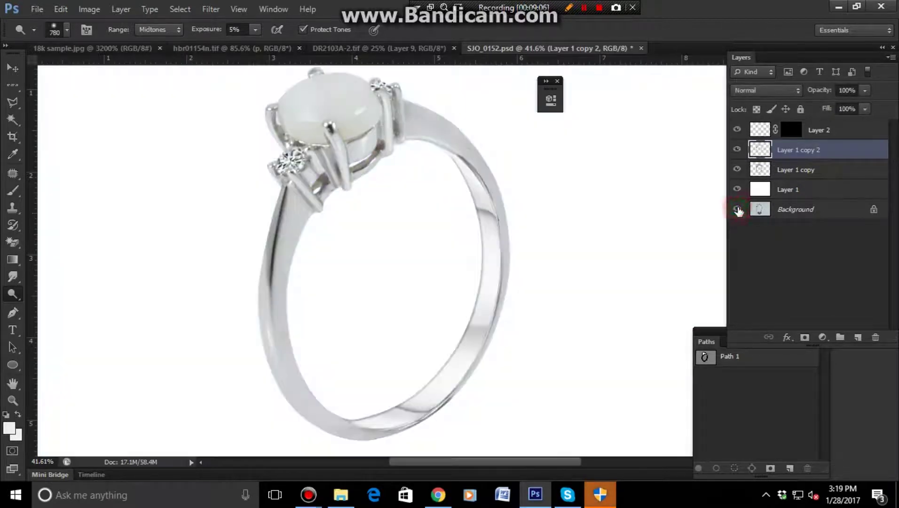
pyautogui.moveTo(637, 245)
pyautogui.mouseDown()
pyautogui.moveTo(562, 253)
pyautogui.moveTo(576, 253)
pyautogui.moveTo(568, 247)
pyautogui.mouseUp()
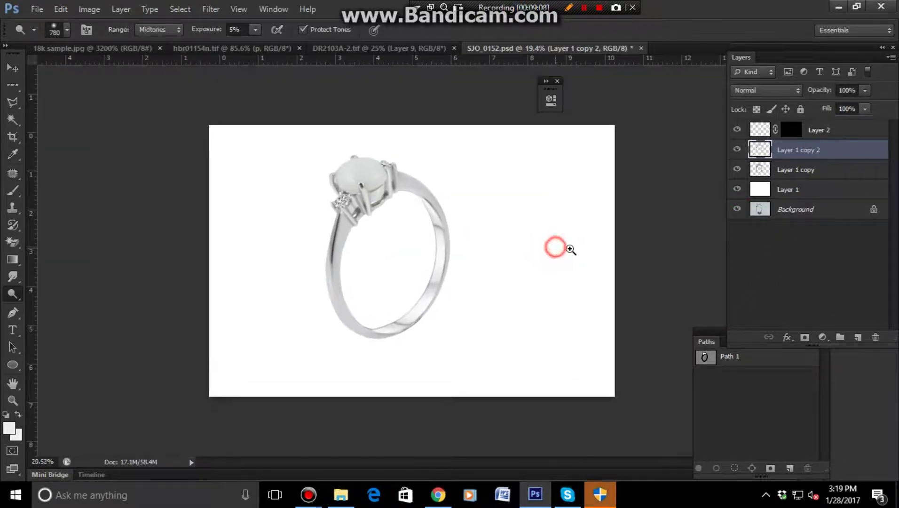
pyautogui.press('Delete')
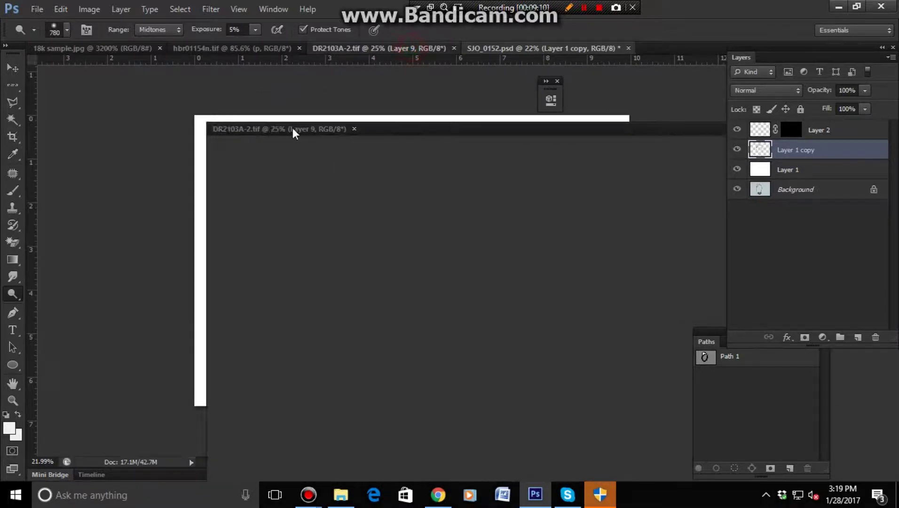
# Copy Group 2's shadow from DR2103A-2.tif into SJO_0152.psd.
pyautogui.moveTo(411, 49); pyautogui.dragTo(225, 128)
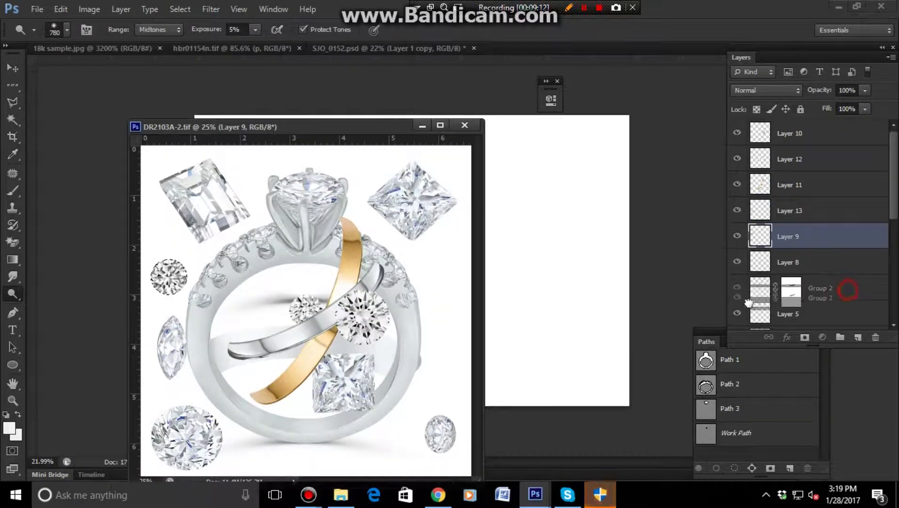
pyautogui.moveTo(748, 302); pyautogui.dragTo(565, 278)
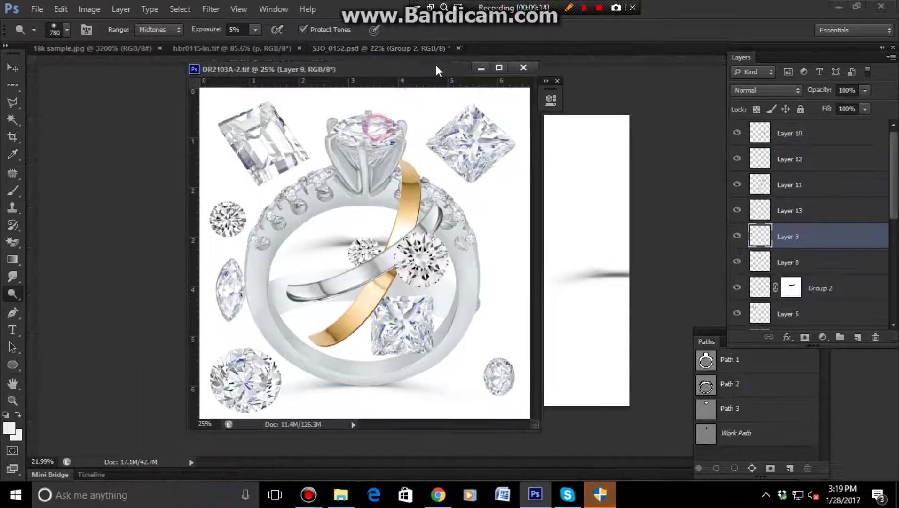
pyautogui.moveTo(378, 127); pyautogui.dragTo(436, 48)
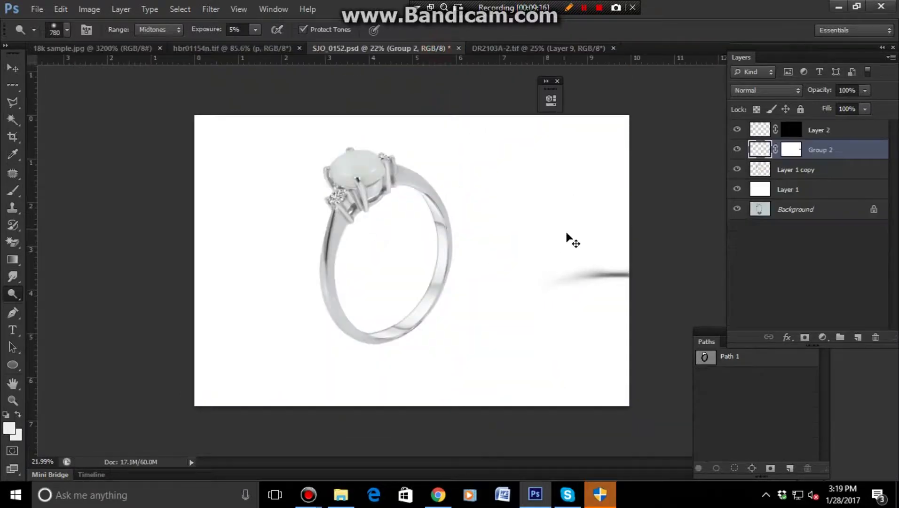
# Move and rotate the shadow under the ring band, placed below Layer 1 copy.
pyautogui.hotkey('ctrl', 't')
pyautogui.moveTo(654, 278); pyautogui.dragTo(459, 331)
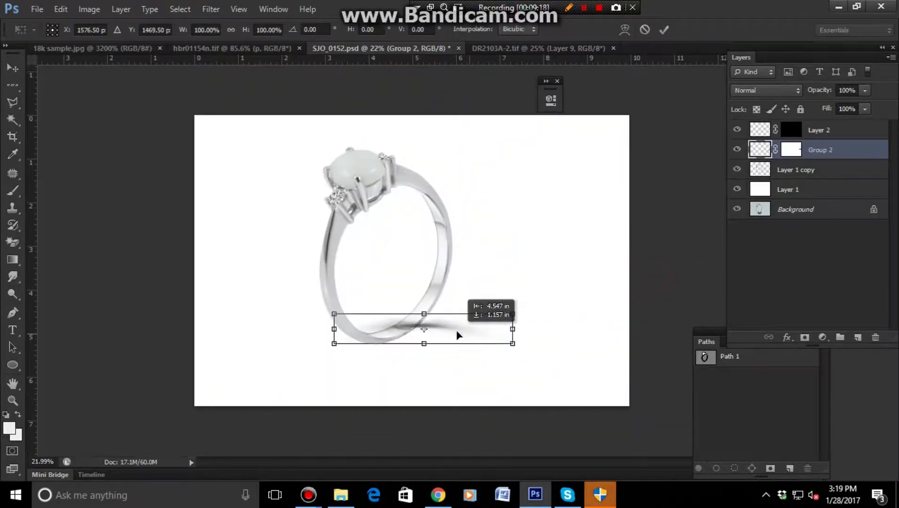
pyautogui.moveTo(493, 241); pyautogui.dragTo(459, 228)
pyautogui.press('Return')
pyautogui.press('o')
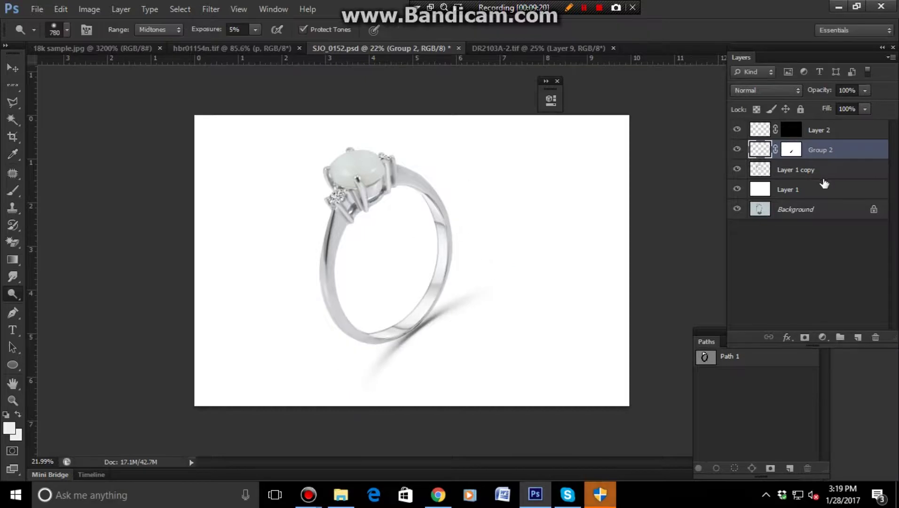
pyautogui.moveTo(832, 160); pyautogui.dragTo(835, 186)
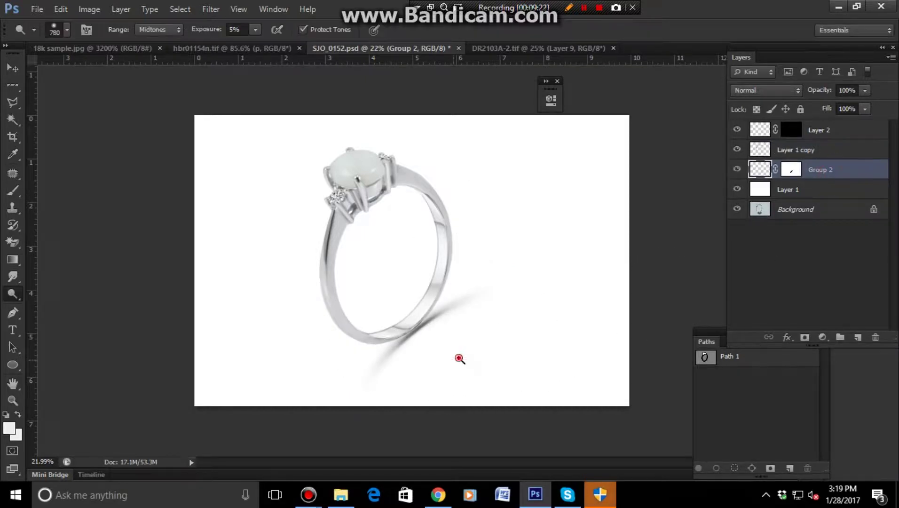
pyautogui.scroll(3, 460, 357)
# Fine-tune the shadow's position and tilt it about -5.4° under the ring.
pyautogui.hotkey('ctrl', 't')
pyautogui.moveTo(498, 311); pyautogui.dragTo(494, 301)
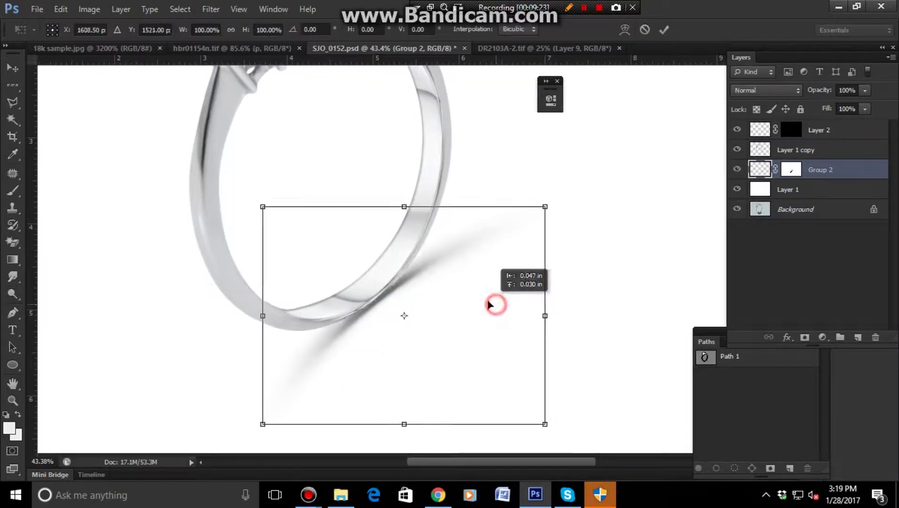
pyautogui.moveTo(618, 265); pyautogui.dragTo(600, 256)
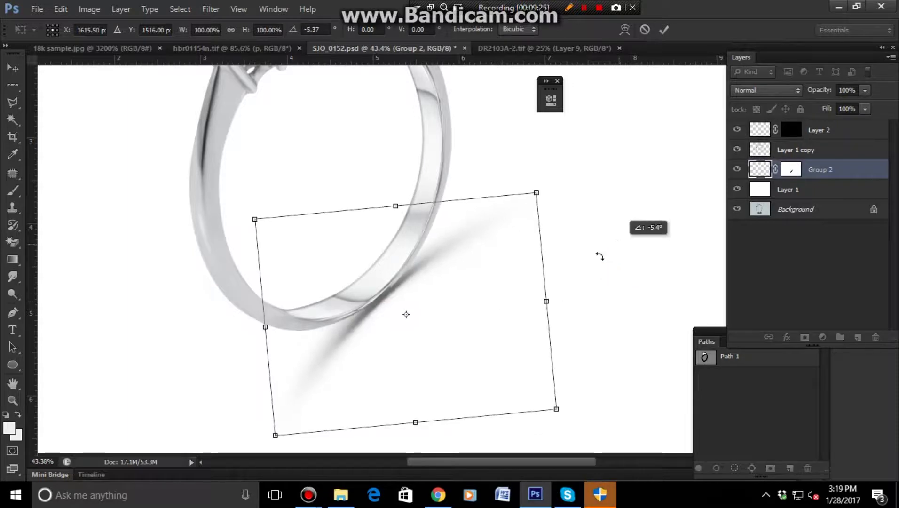
pyautogui.moveTo(511, 309); pyautogui.dragTo(517, 301)
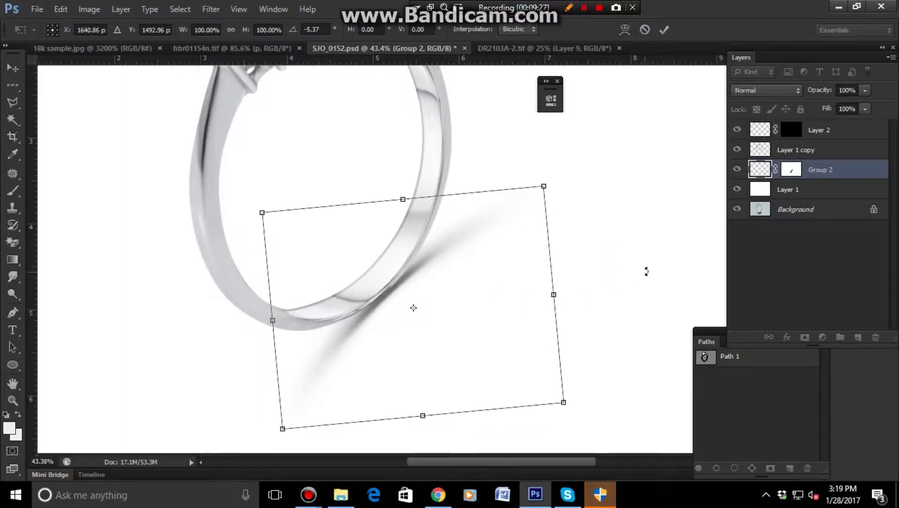
pyautogui.moveTo(646, 269); pyautogui.dragTo(645, 265)
pyautogui.press('Return')
pyautogui.scroll(-5, 632, 267)
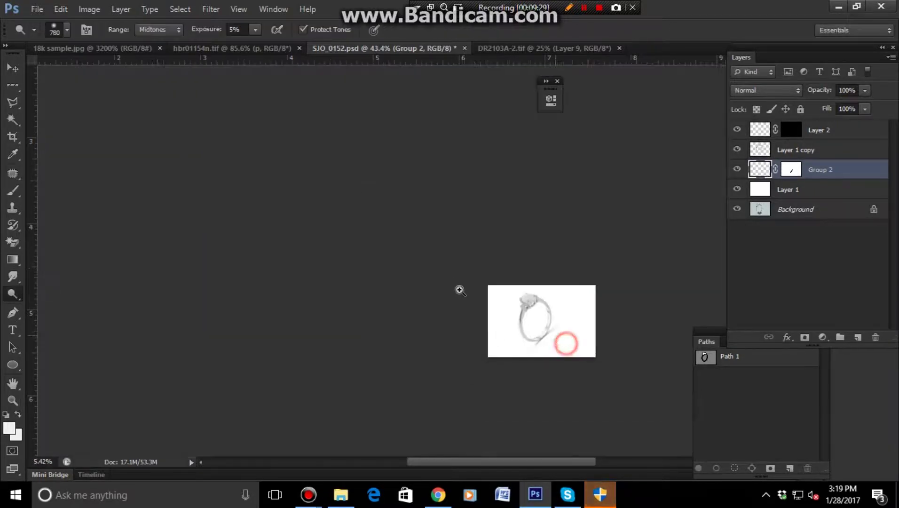
pyautogui.scroll(2, 464, 325)
pyautogui.scroll(3, 464, 325)
pyautogui.scroll(-1, 486, 325)
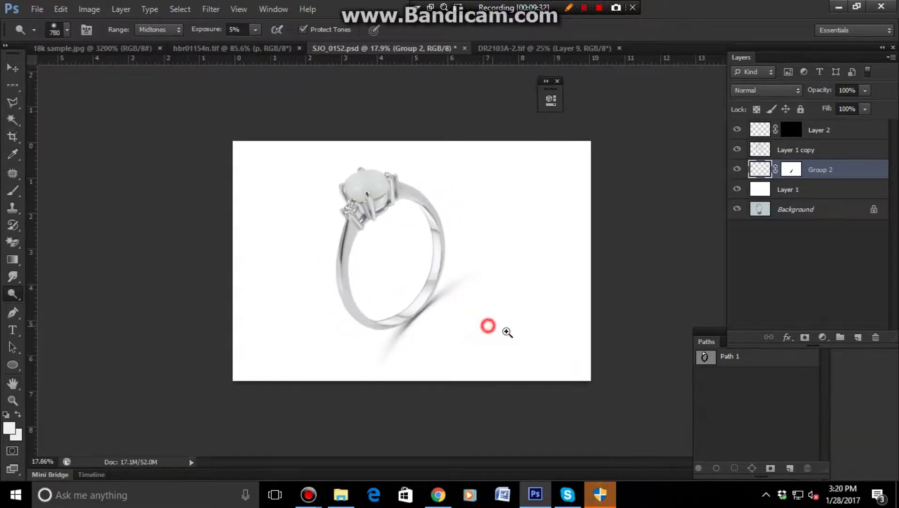
pyautogui.scroll(2, 508, 325)
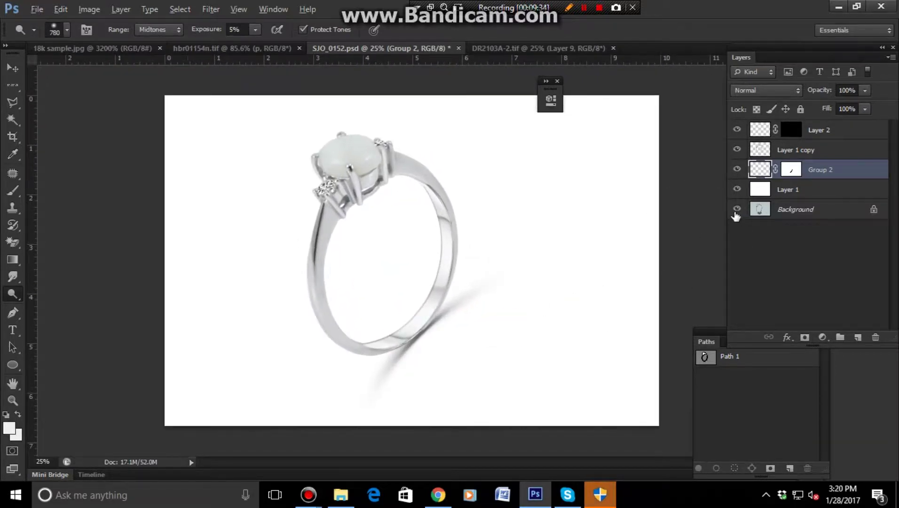
# Compare the original Background photo against the retouched ring, zooming in for a closer look.
pyautogui.keyDown('alt'); pyautogui.click(737, 209); pyautogui.keyUp('alt')
pyautogui.keyDown('alt'); pyautogui.click(736, 210); pyautogui.keyUp('alt')
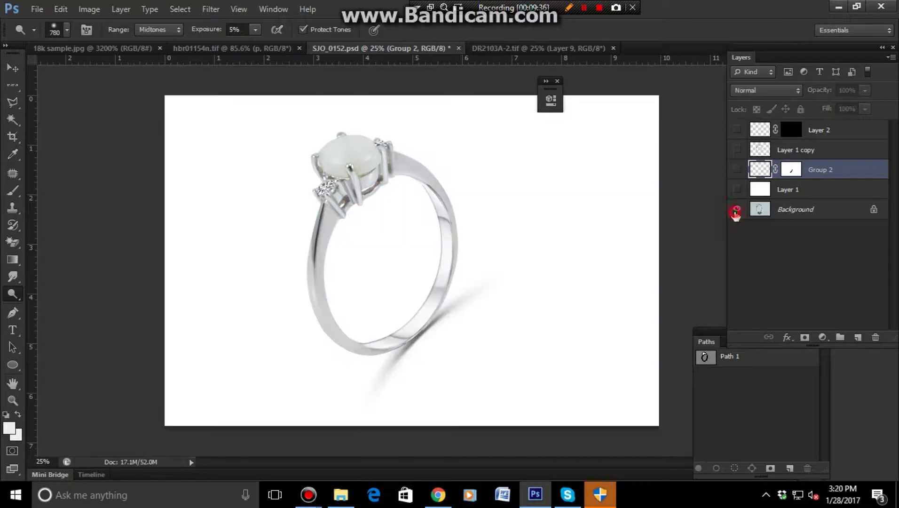
pyautogui.keyDown('alt'); pyautogui.click(737, 209); pyautogui.keyUp('alt')
pyautogui.keyDown('alt'); pyautogui.click(737, 210); pyautogui.keyUp('alt')
pyautogui.keyDown('alt'); pyautogui.click(737, 210); pyautogui.keyUp('alt')
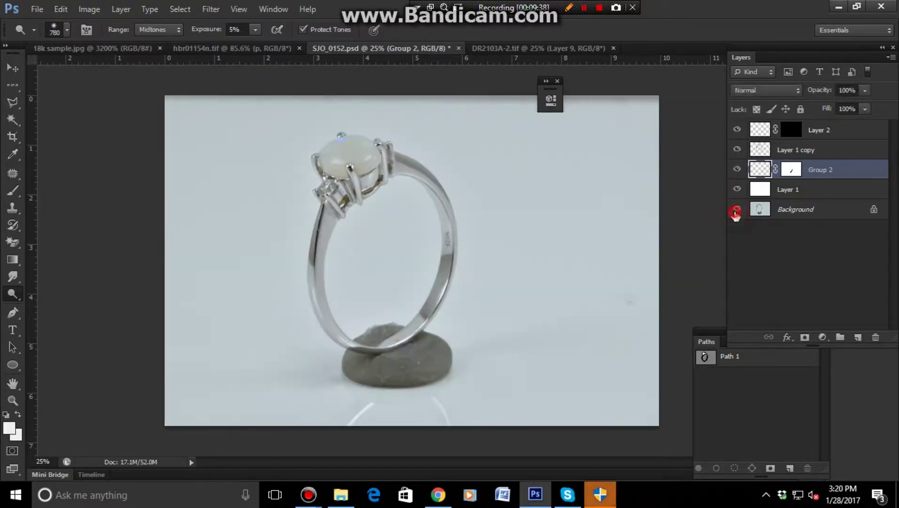
pyautogui.moveTo(617, 346)
pyautogui.mouseDown()
pyautogui.moveTo(526, 321)
pyautogui.moveTo(550, 330)
pyautogui.mouseUp()
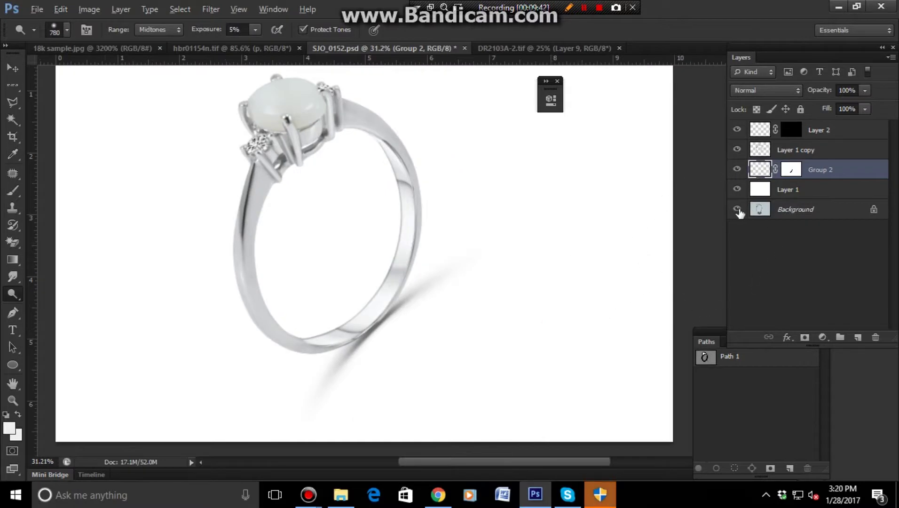
pyautogui.keyDown('alt'); pyautogui.click(737, 210); pyautogui.keyUp('alt')
pyautogui.keyDown('alt'); pyautogui.click(737, 210); pyautogui.keyUp('alt')
pyautogui.keyDown('alt'); pyautogui.click(737, 210); pyautogui.keyUp('alt')
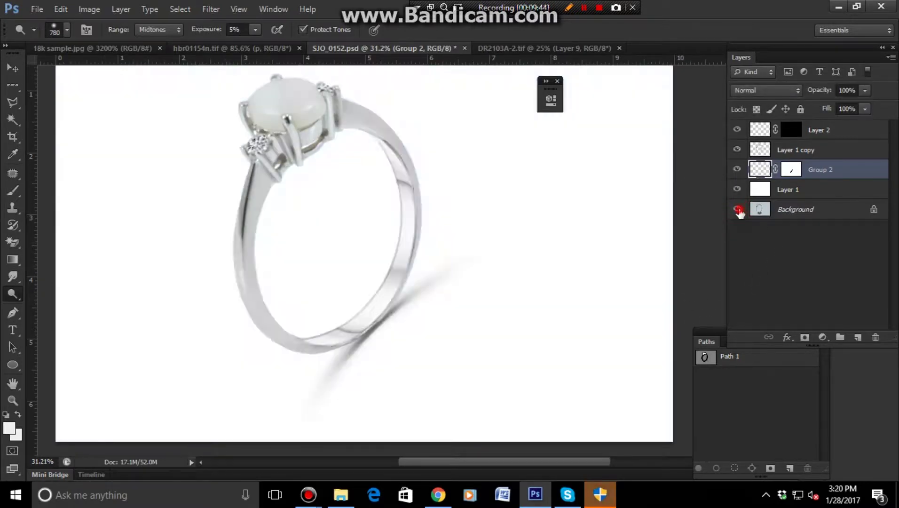
pyautogui.keyDown('alt'); pyautogui.click(737, 210); pyautogui.keyUp('alt')
pyautogui.keyDown('alt'); pyautogui.click(737, 209); pyautogui.keyUp('alt')
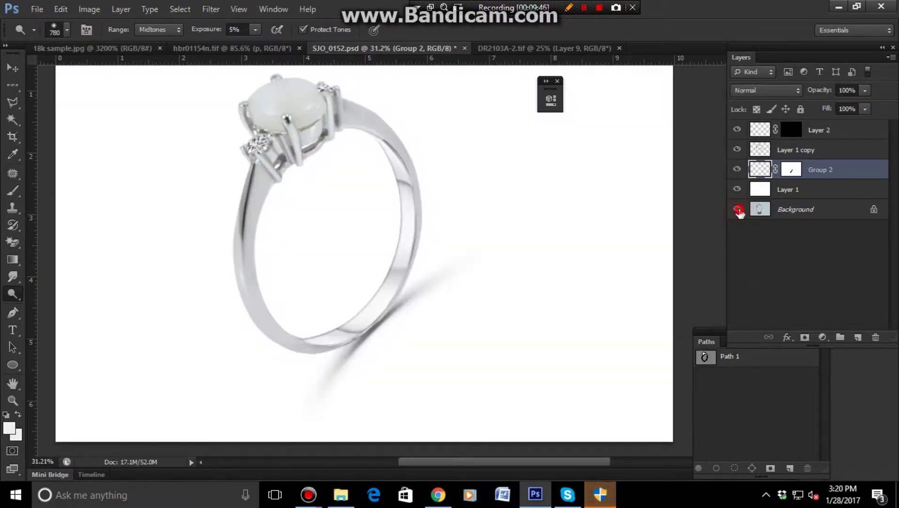
pyautogui.keyDown('alt'); pyautogui.click(737, 210); pyautogui.keyUp('alt')
pyautogui.keyDown('alt'); pyautogui.click(737, 210); pyautogui.keyUp('alt')
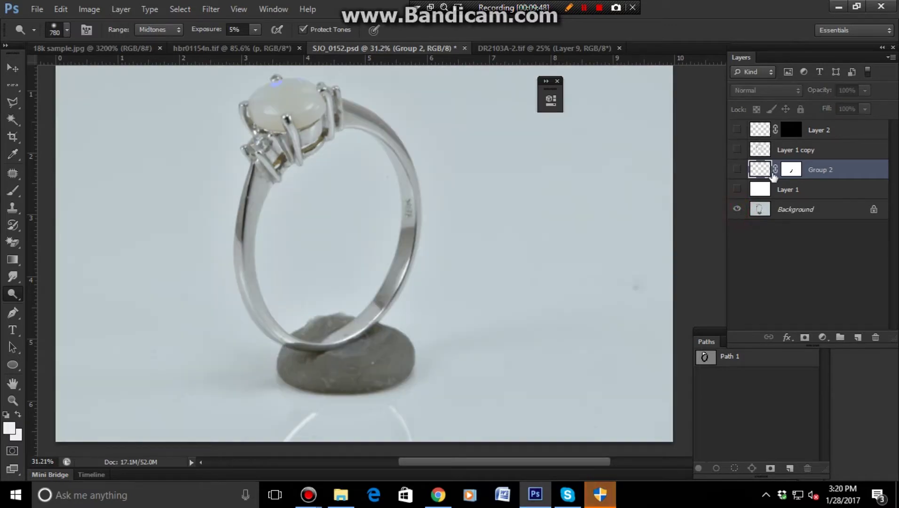
pyautogui.keyDown('alt'); pyautogui.click(737, 210); pyautogui.keyUp('alt')
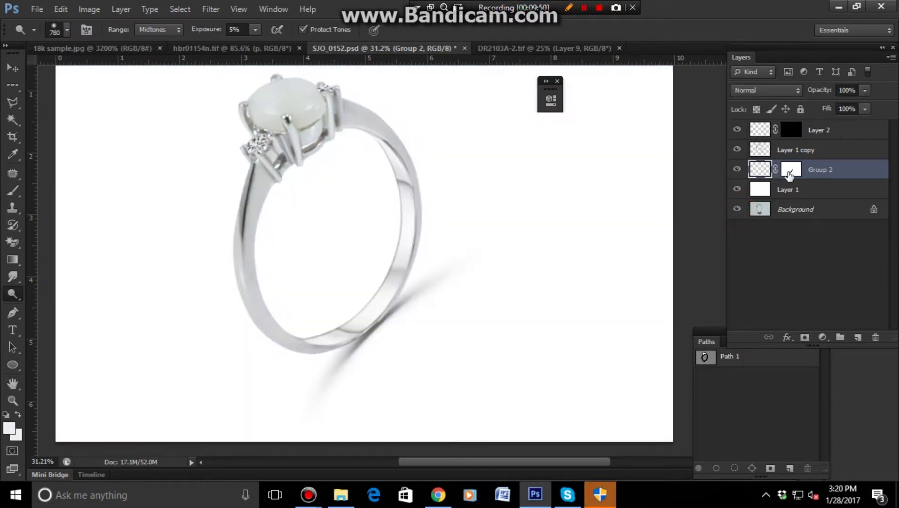
# Group Layer 2 through Layer 1 into Group 3, then toggle its visibility to check before and after.
pyautogui.click(831, 133)
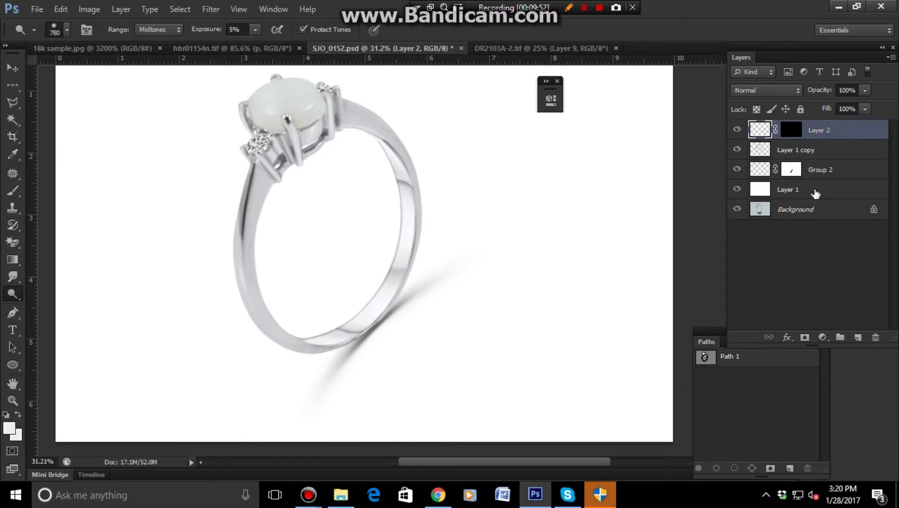
pyautogui.keyDown('shift'); pyautogui.click(816, 192); pyautogui.keyUp('shift')
pyautogui.hotkey('ctrl', 'g')
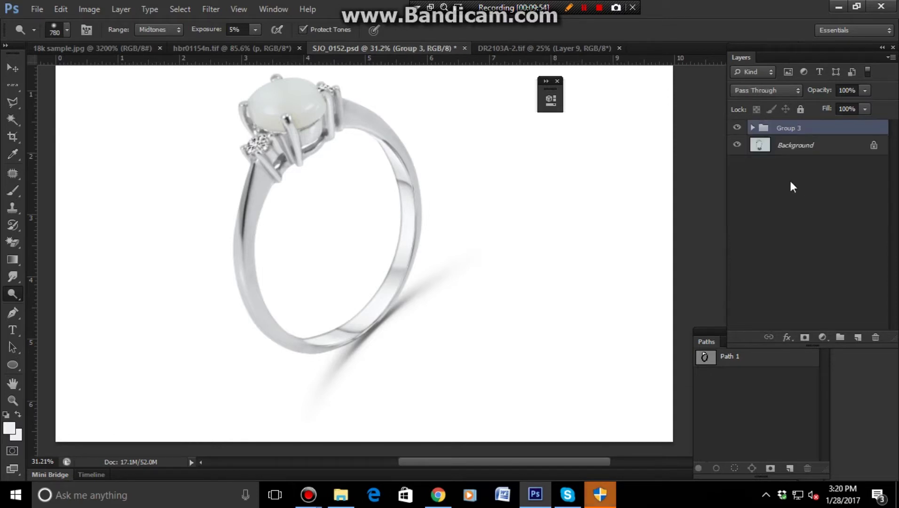
pyautogui.click(738, 128)
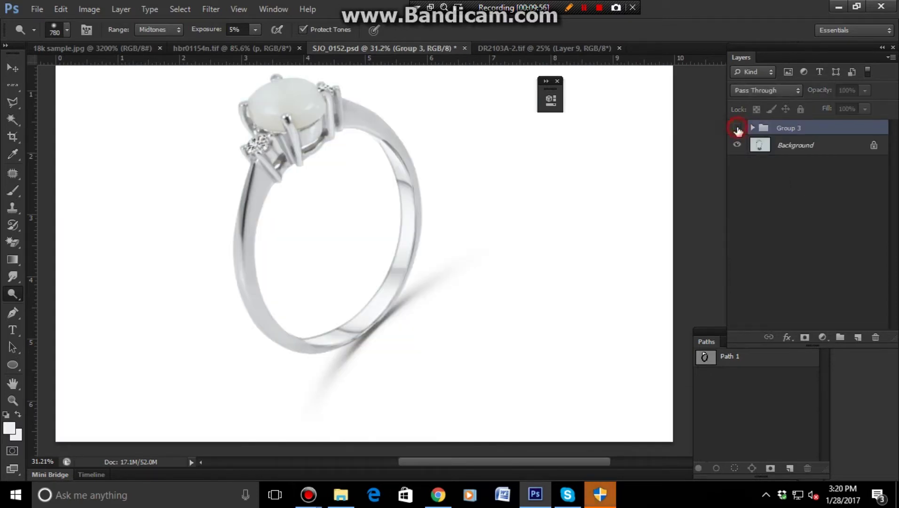
pyautogui.click(738, 128)
pyautogui.click(737, 128)
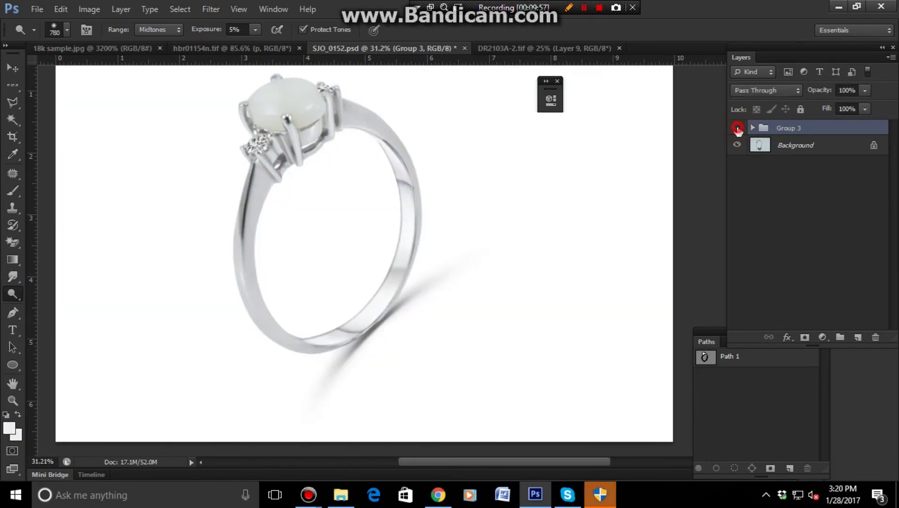